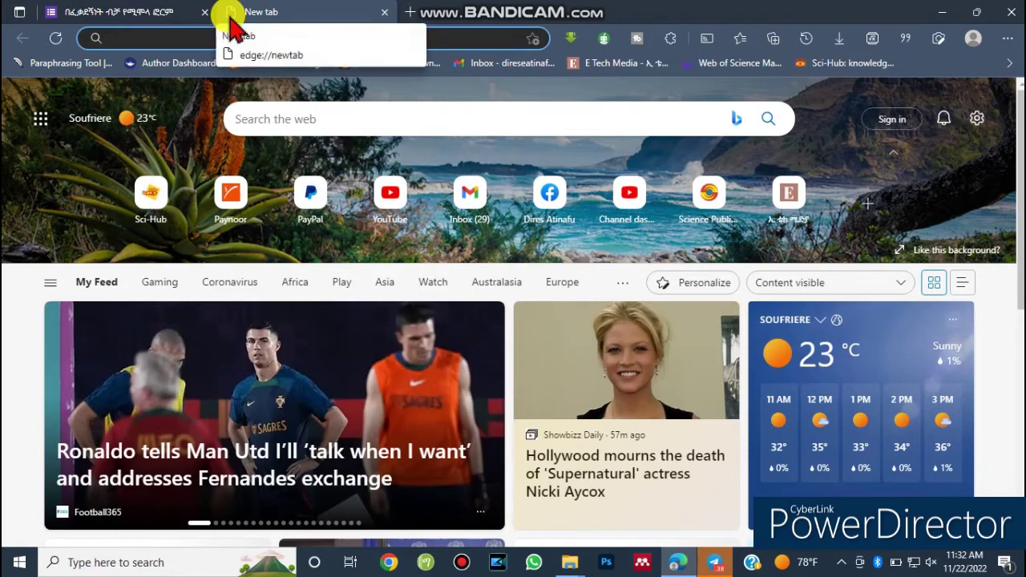
Go to the Google homepage in Edge.
text(gm)
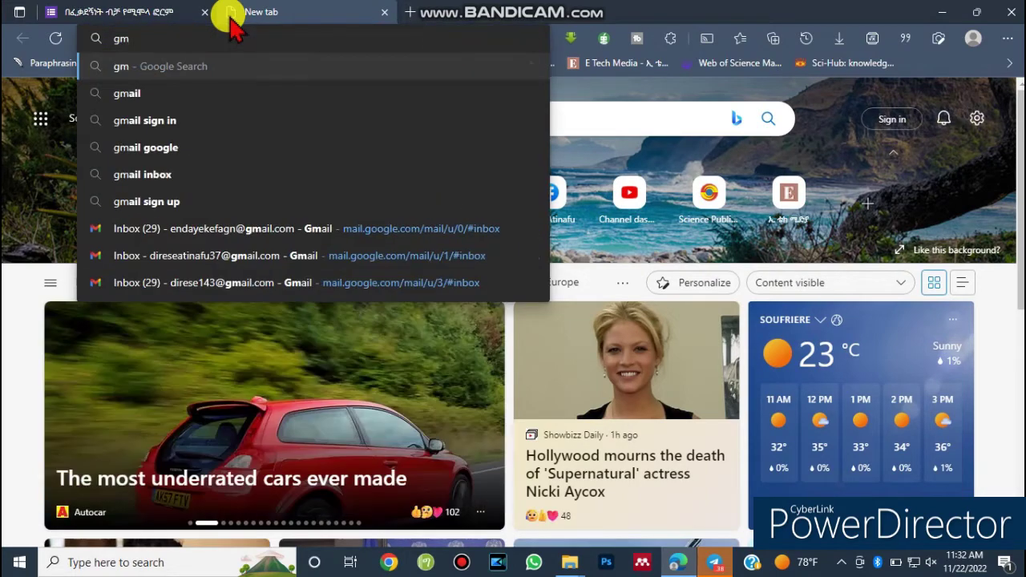
text(a)
key(BackSpace)
key(BackSpace)
key(BackSpace)
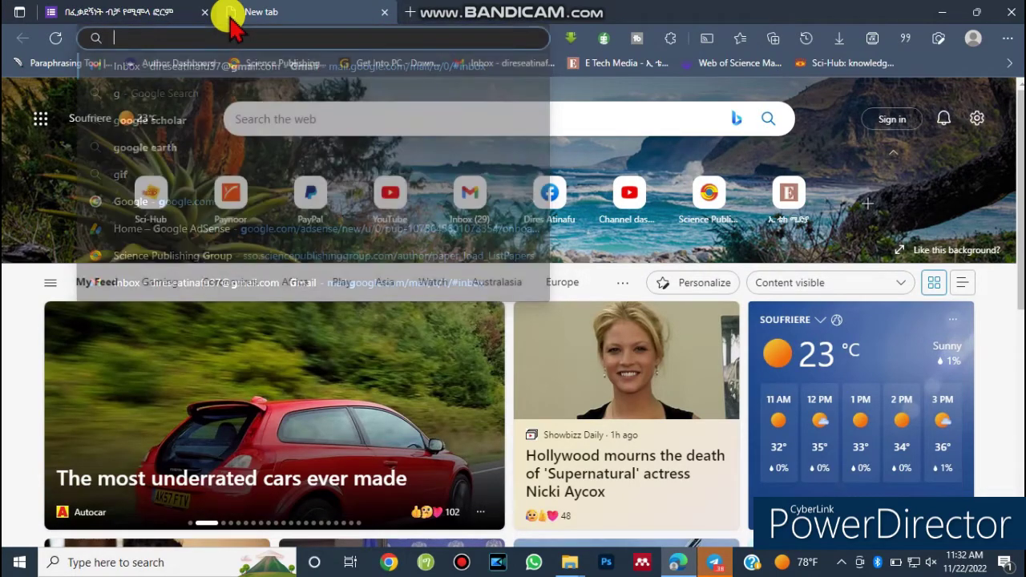
text(goo)
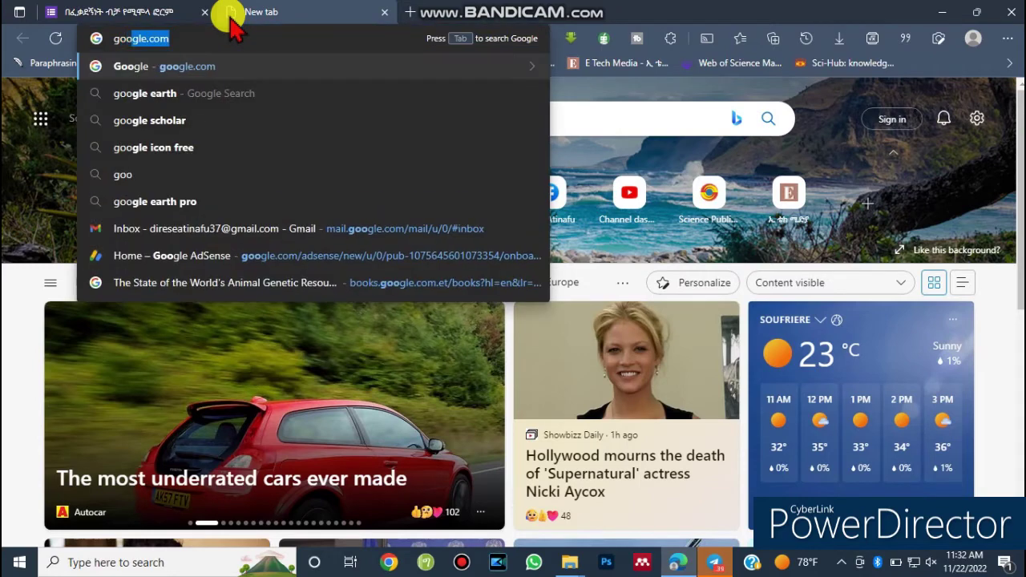
key(Return)
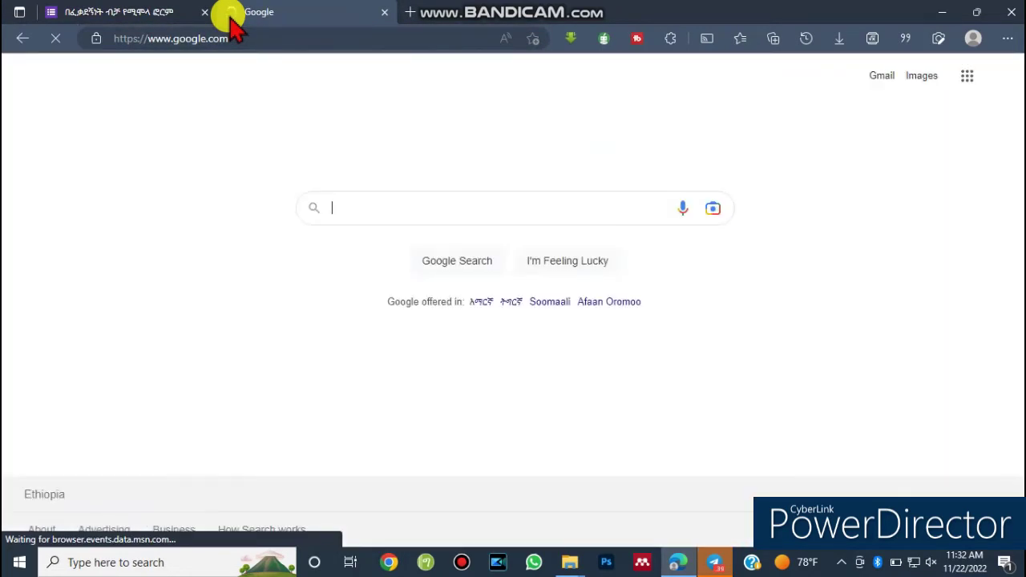
Open Google Forms from the Google apps grid.
key(ctrl+alt+d)
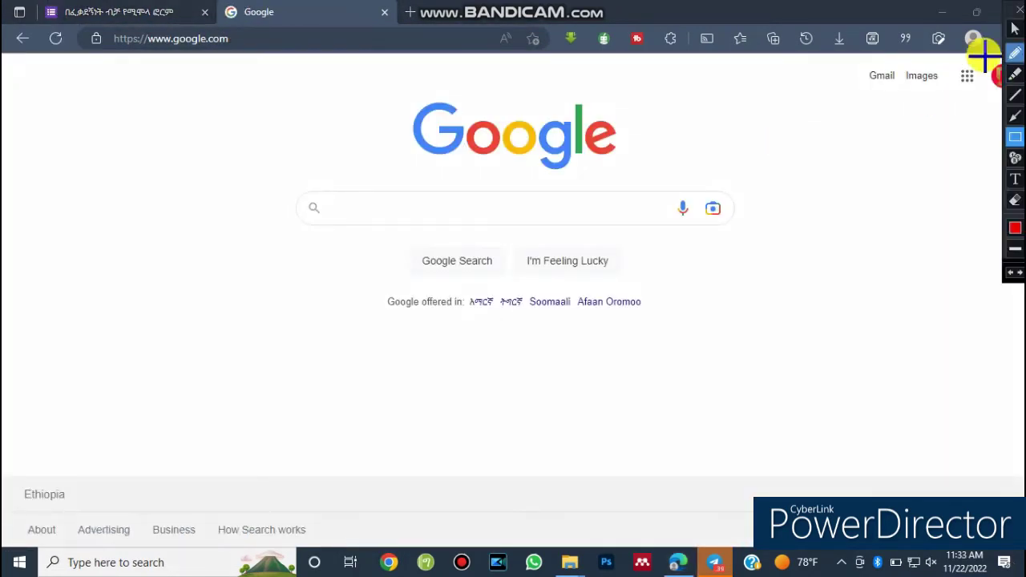
mouse_move(943, 56)
mouse_down()
mouse_move(961, 87)
mouse_move(985, 93)
mouse_up()
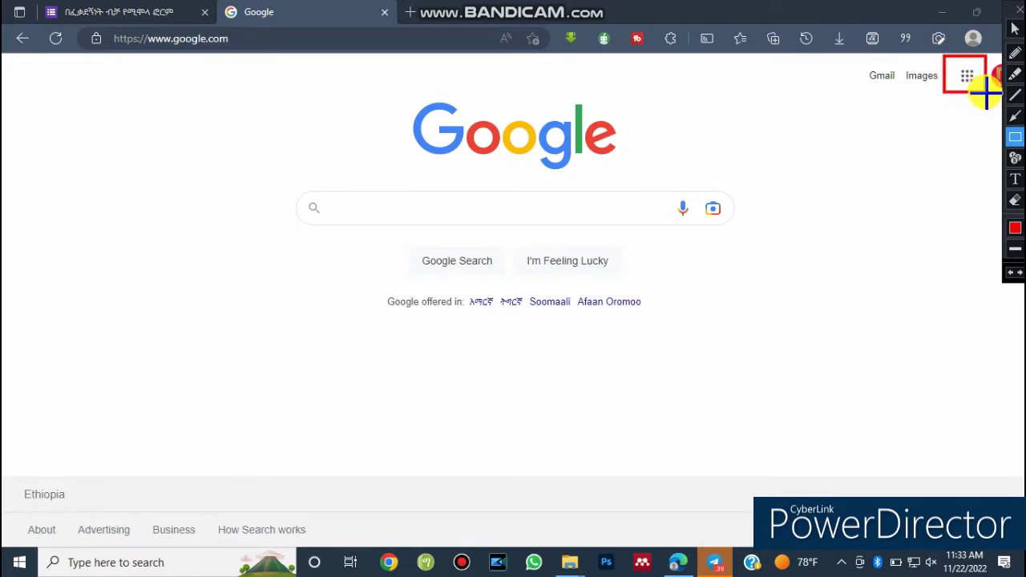
click(1014, 117)
drag(916, 186, 960, 88)
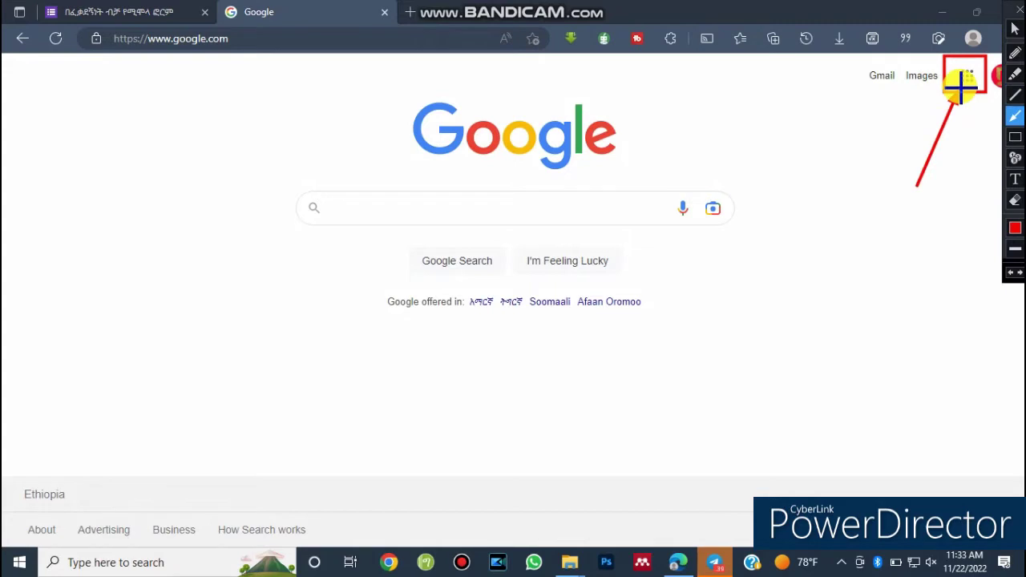
key(Escape)
click(965, 80)
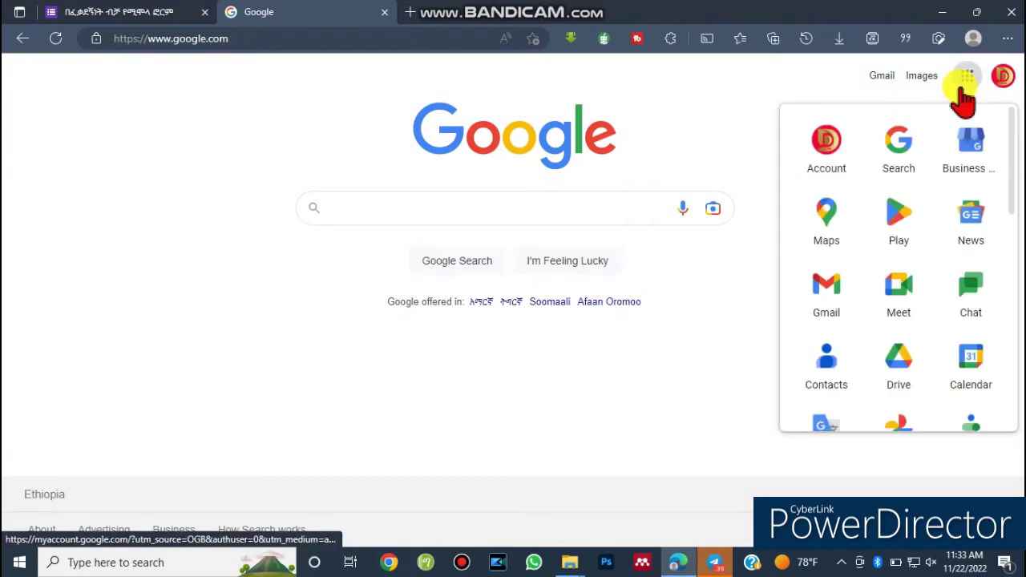
drag(1014, 137, 1010, 352)
key(Escape)
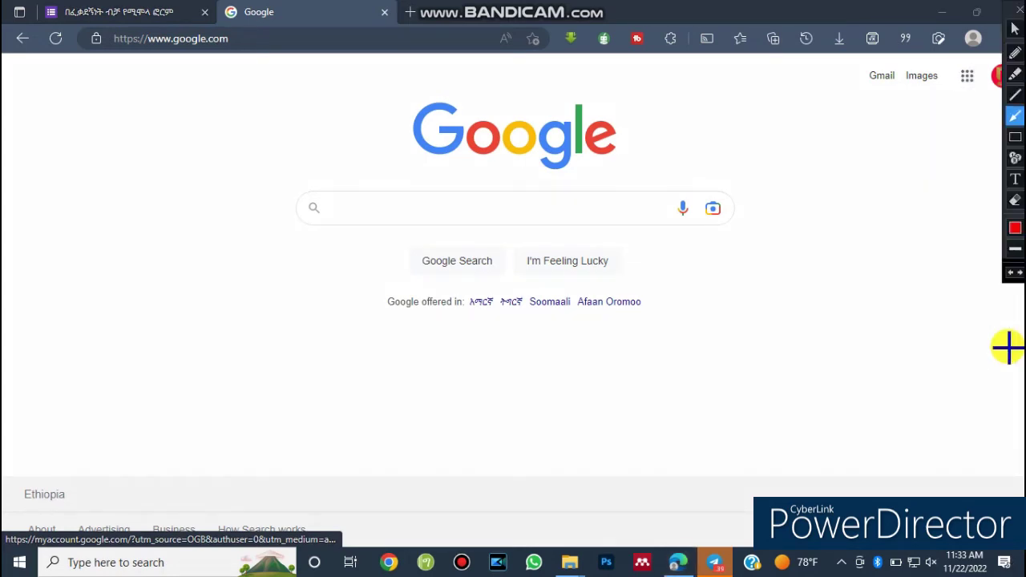
click(966, 77)
drag(1008, 142, 1000, 367)
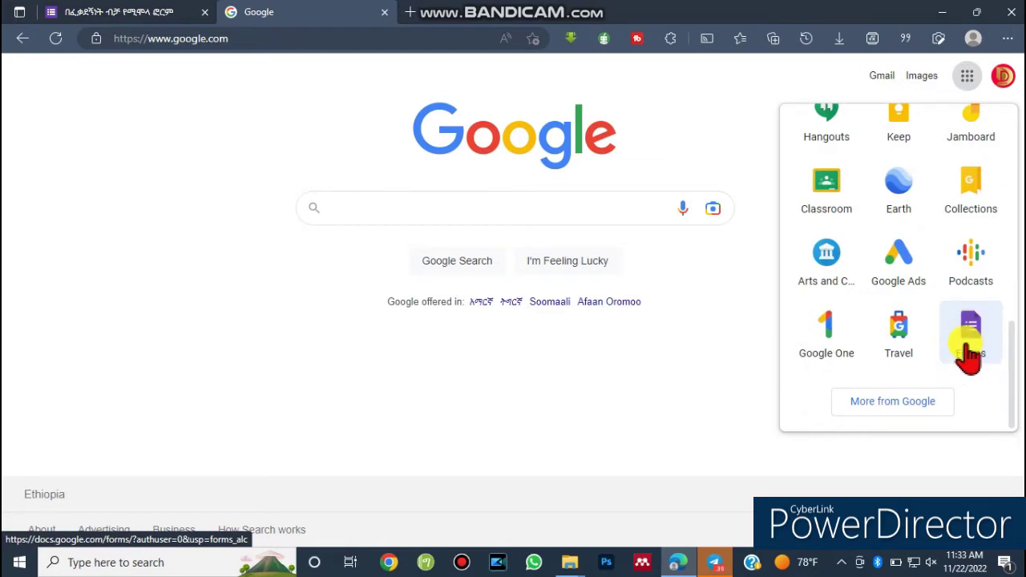
click(971, 353)
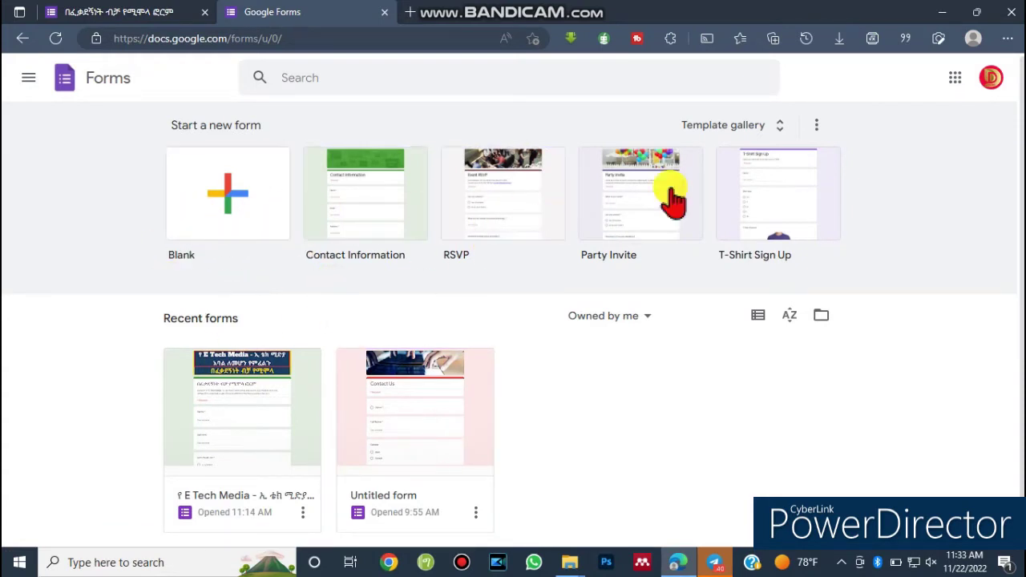
key(ctrl+shift+2)
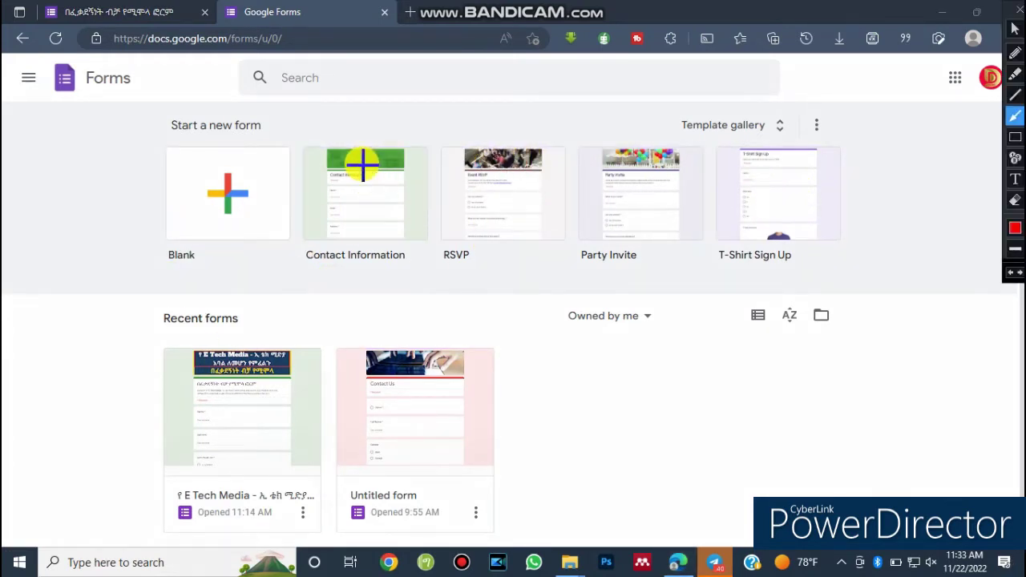
mouse_move(141, 123)
mouse_down()
mouse_move(214, 254)
mouse_move(327, 265)
mouse_move(132, 121)
mouse_up()
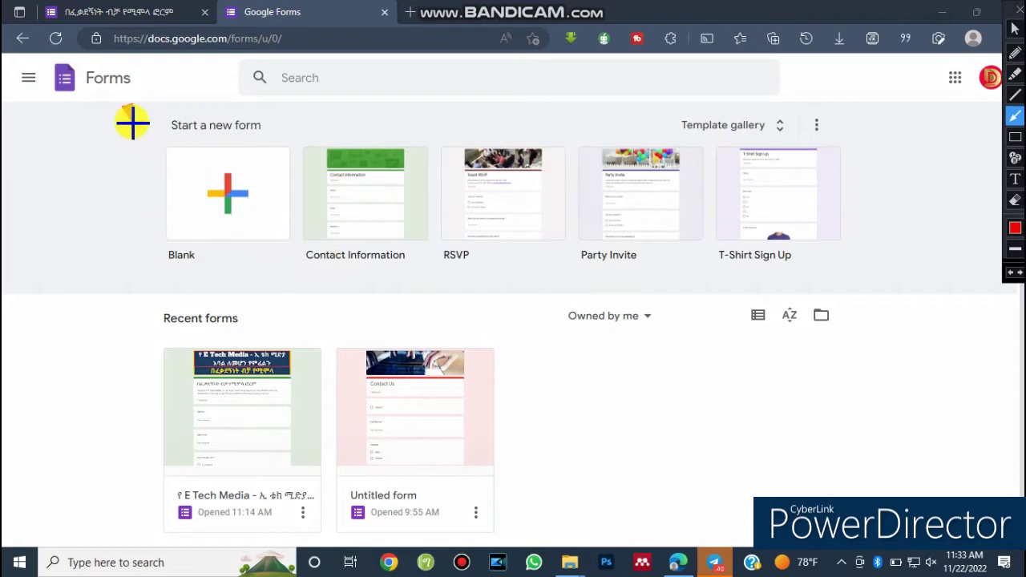
click(1014, 137)
mouse_move(132, 111)
mouse_down()
mouse_move(238, 247)
mouse_move(432, 263)
mouse_up()
drag(580, 293, 866, 281)
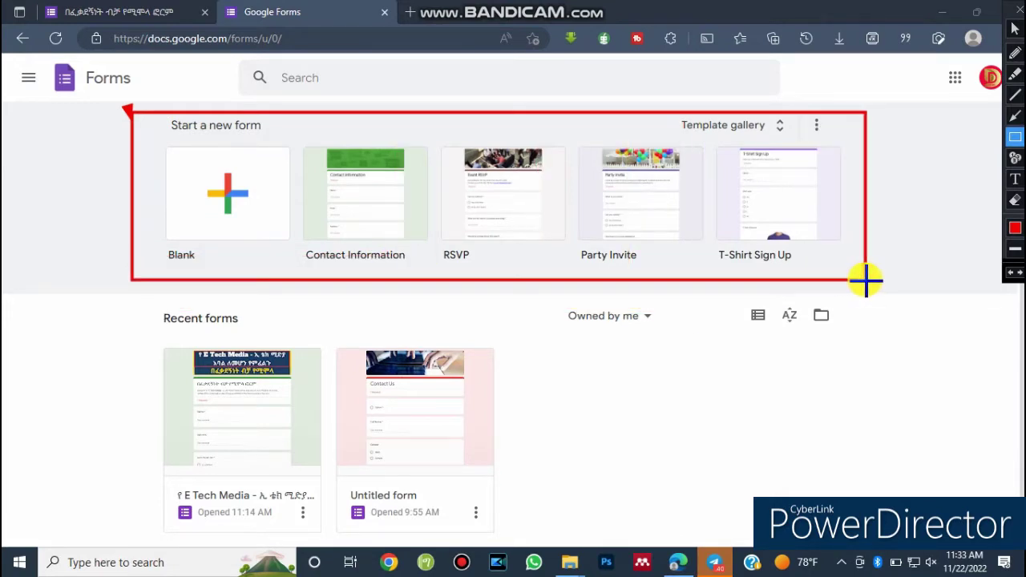
key(Escape)
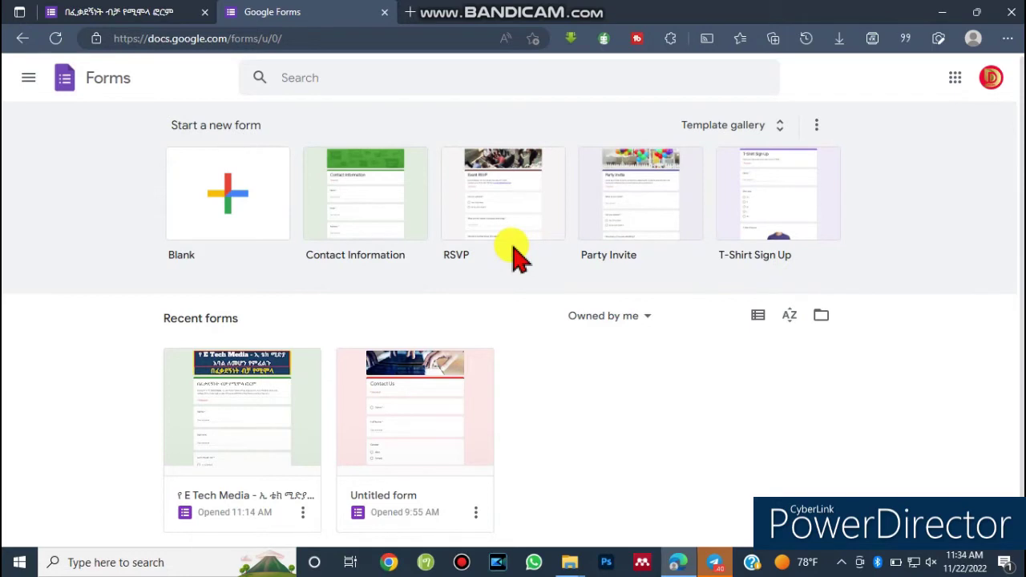
Start a new form from the Contact Information template.
click(379, 212)
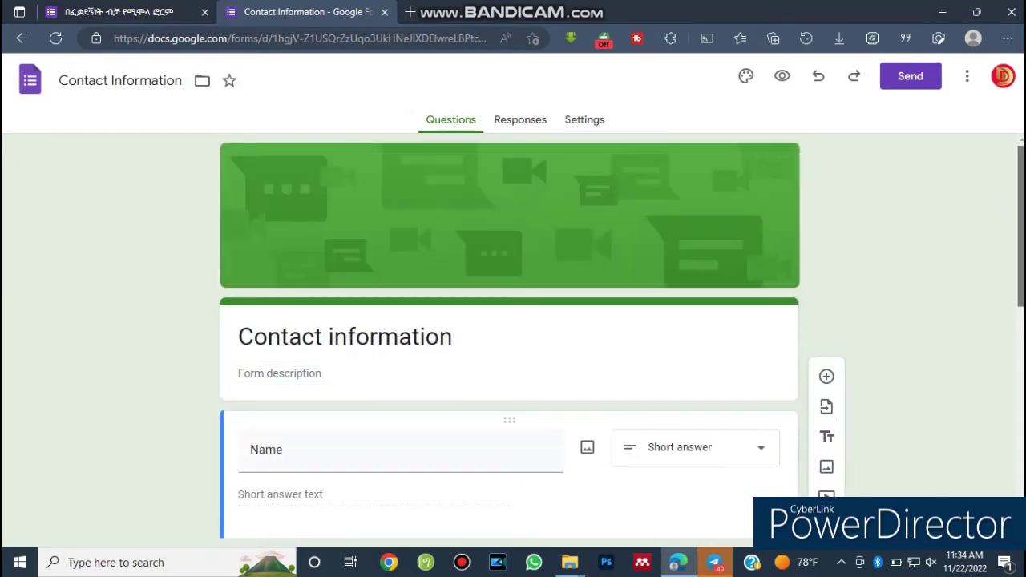
scroll(510, 337, down, 2)
scroll(510, 336, up, 1)
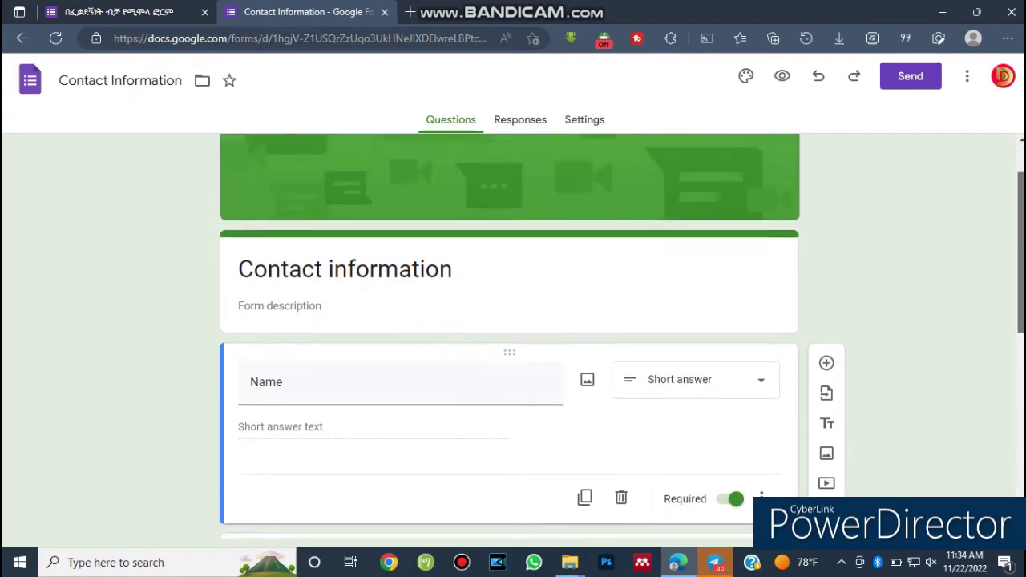
scroll(509, 337, up, 1)
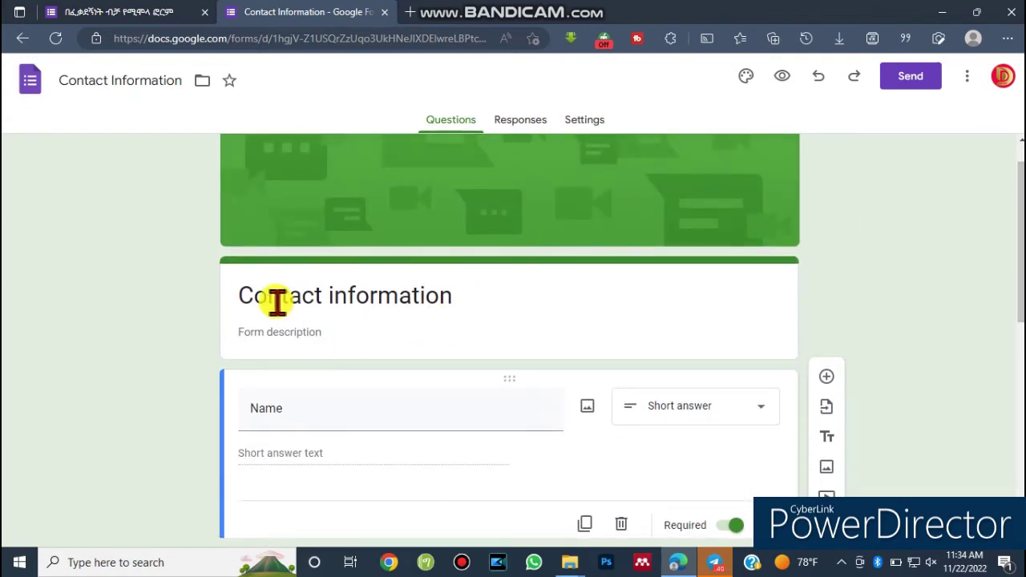
Replace the title with 'Welcome to E Tech Media (contact informatio)'.
click(320, 294)
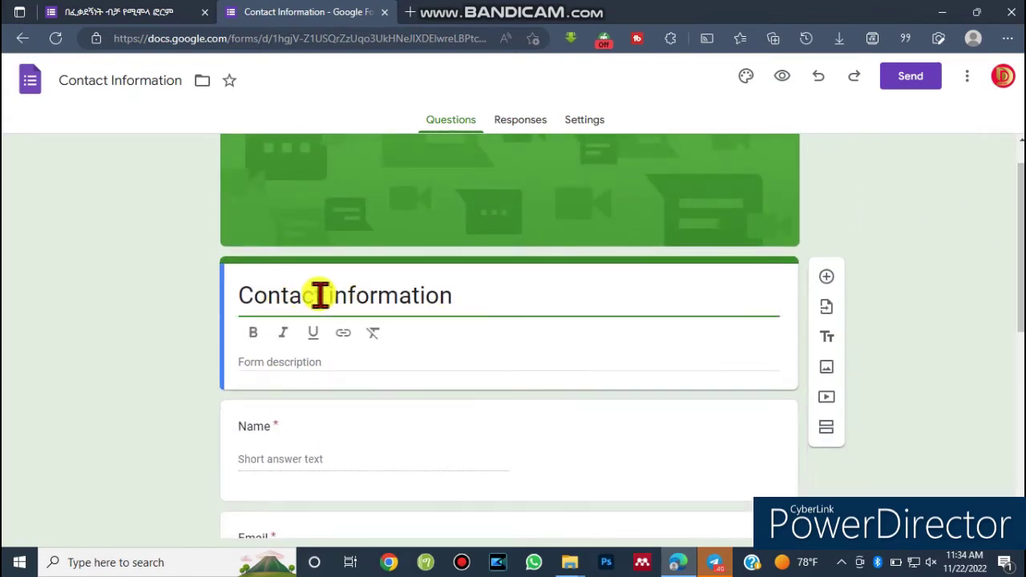
drag(465, 295, 240, 304)
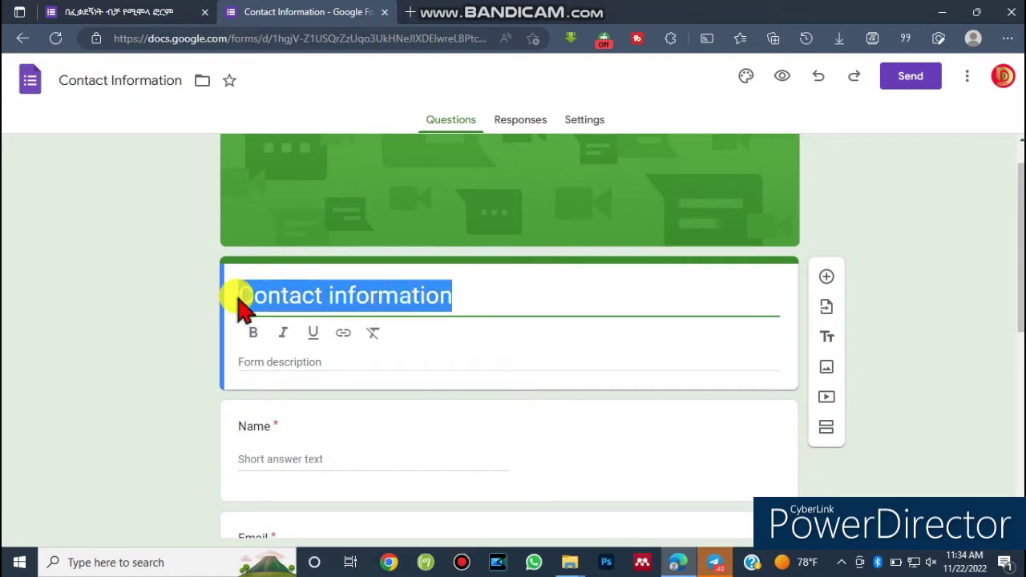
key(ctrl+shift+d)
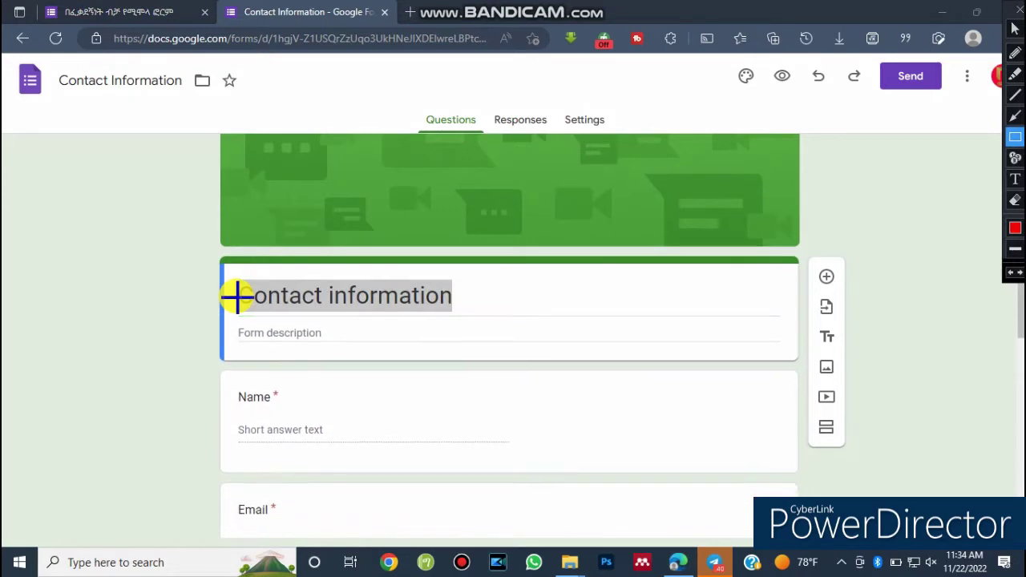
key(ctrl+shift+d)
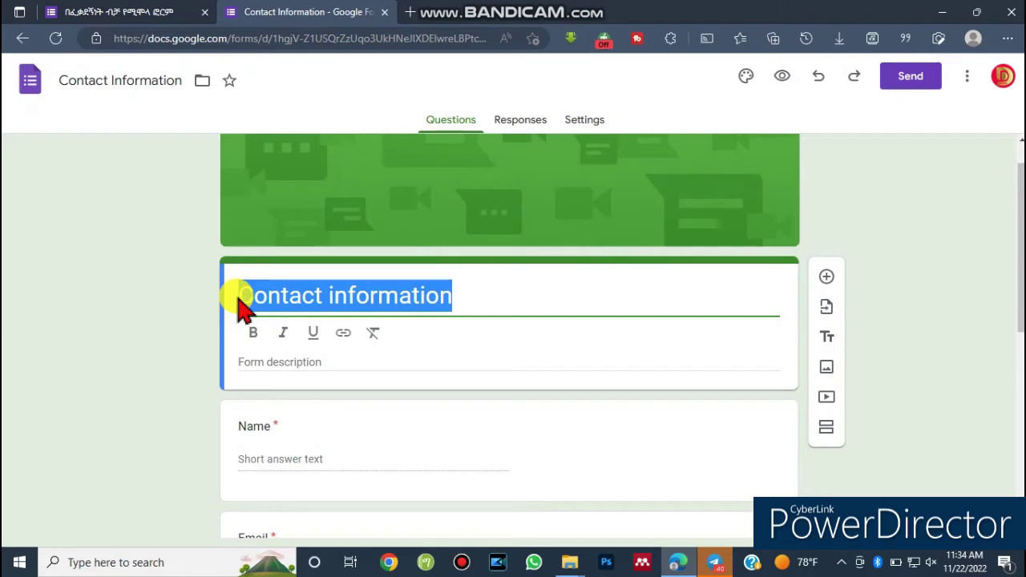
text(We)
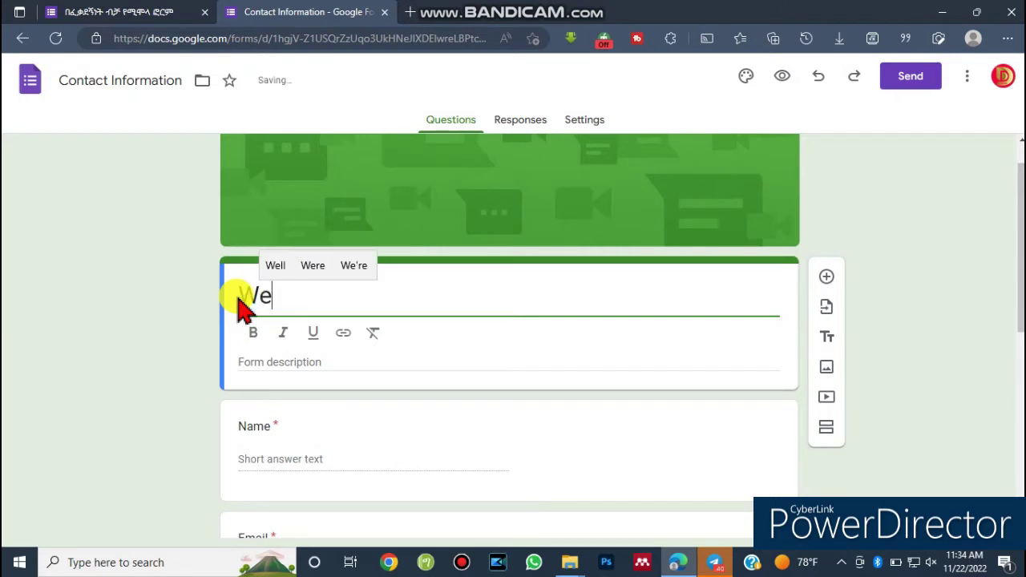
text(l)
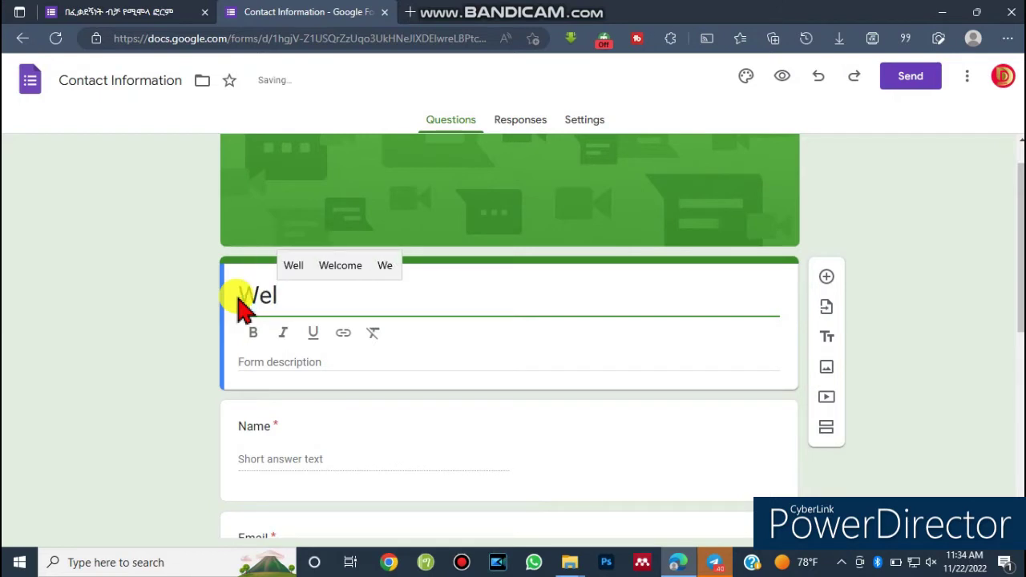
text(come t)
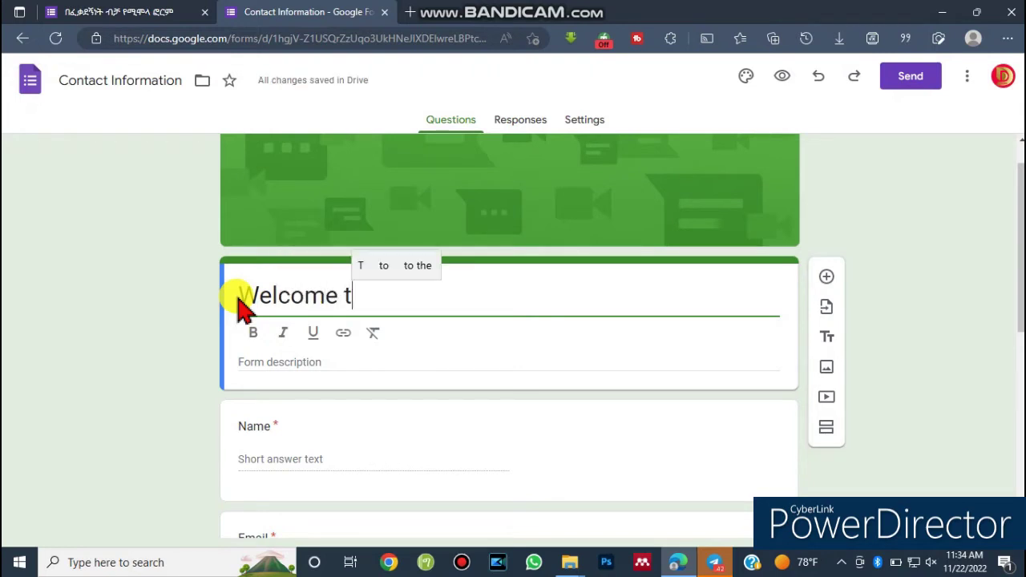
text(o E)
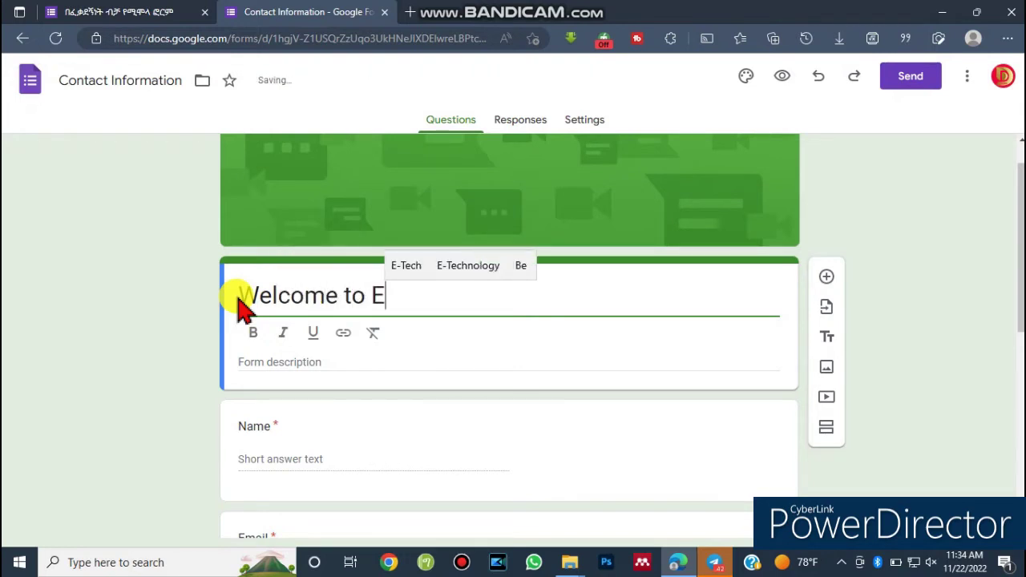
text( Tech )
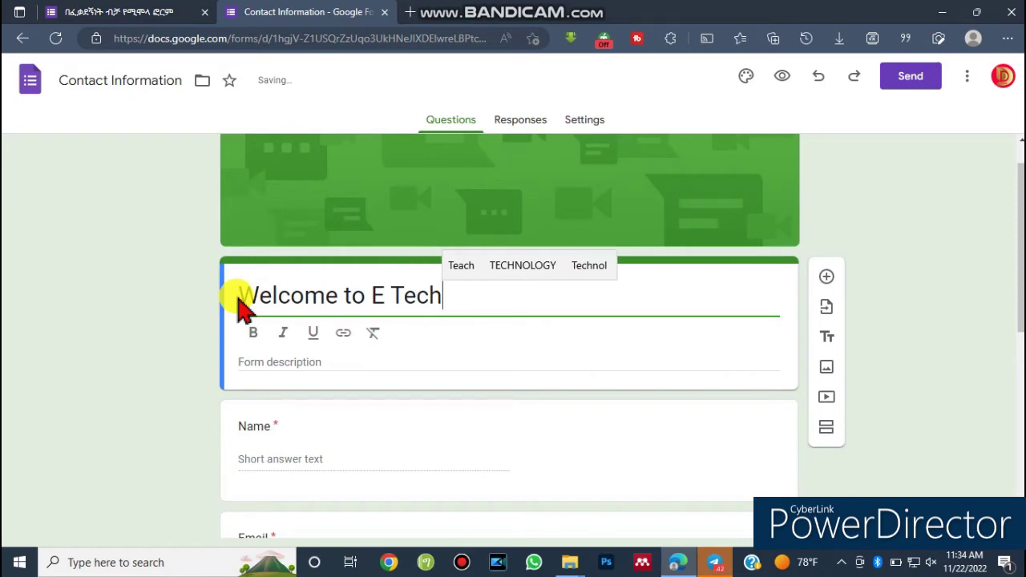
text(Media)
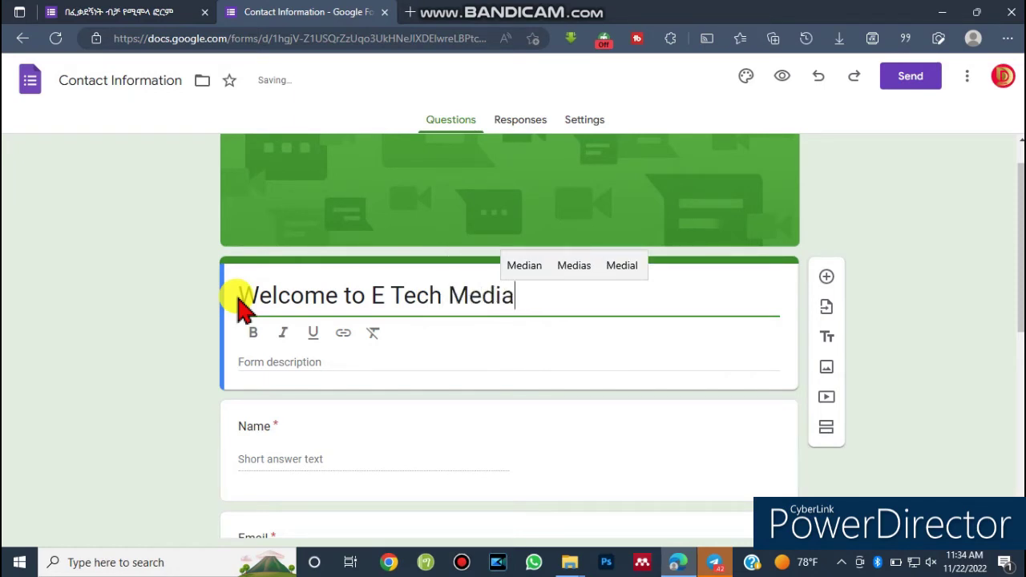
text( (conta)
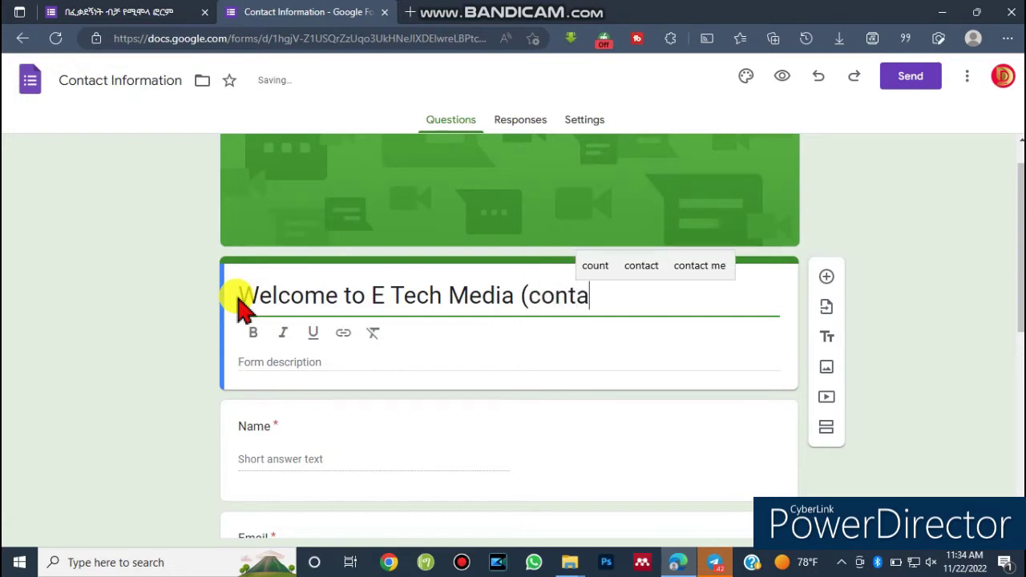
text(ct)
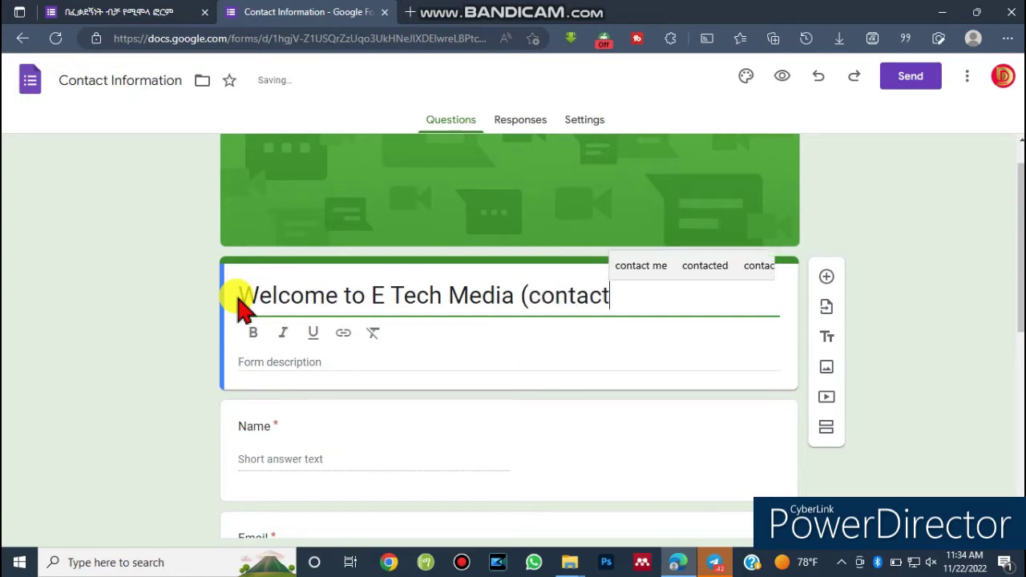
text( inform)
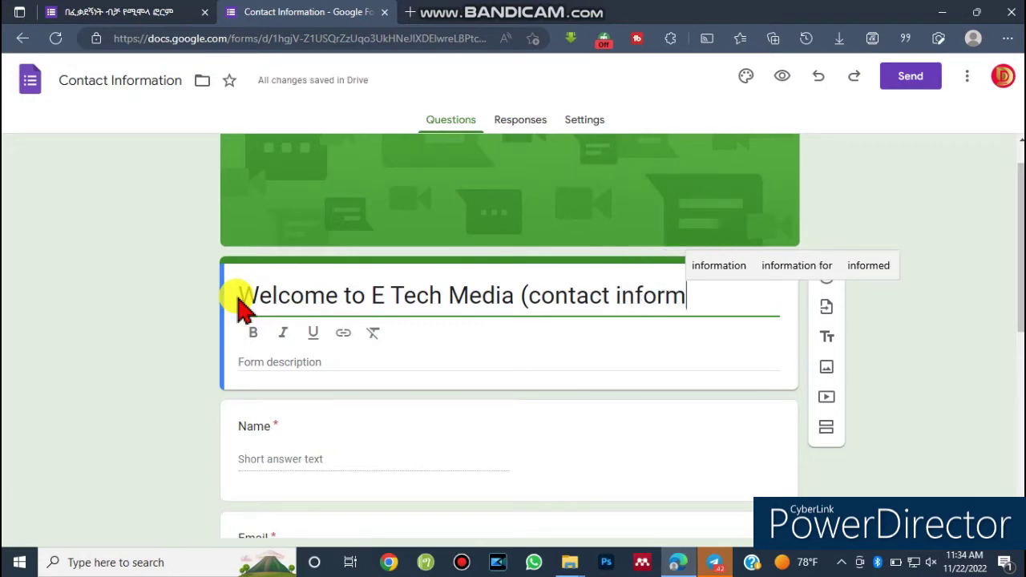
text(atio)
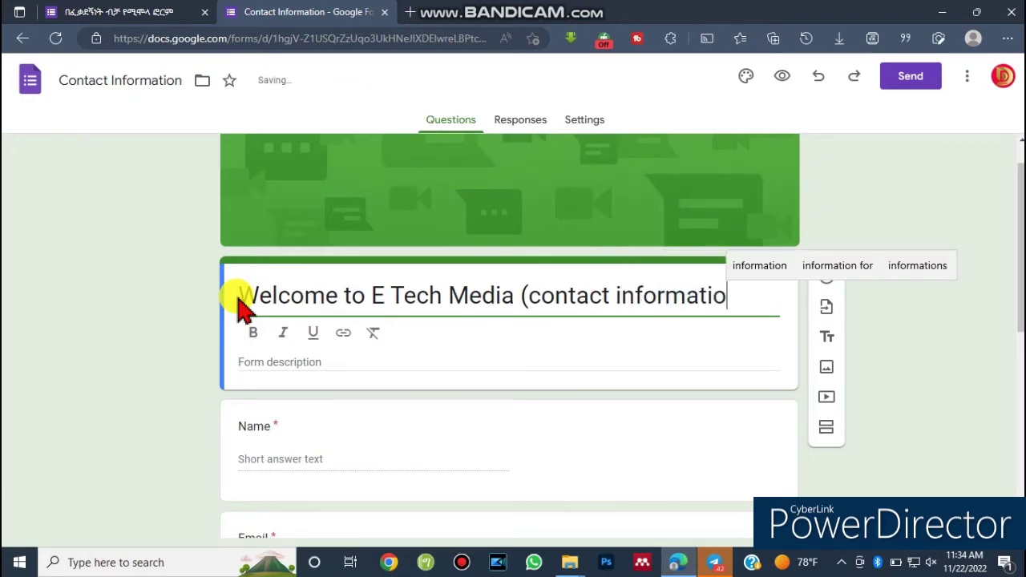
text())
drag(244, 295, 735, 295)
Make the form title bold and italic, with no underline.
click(254, 335)
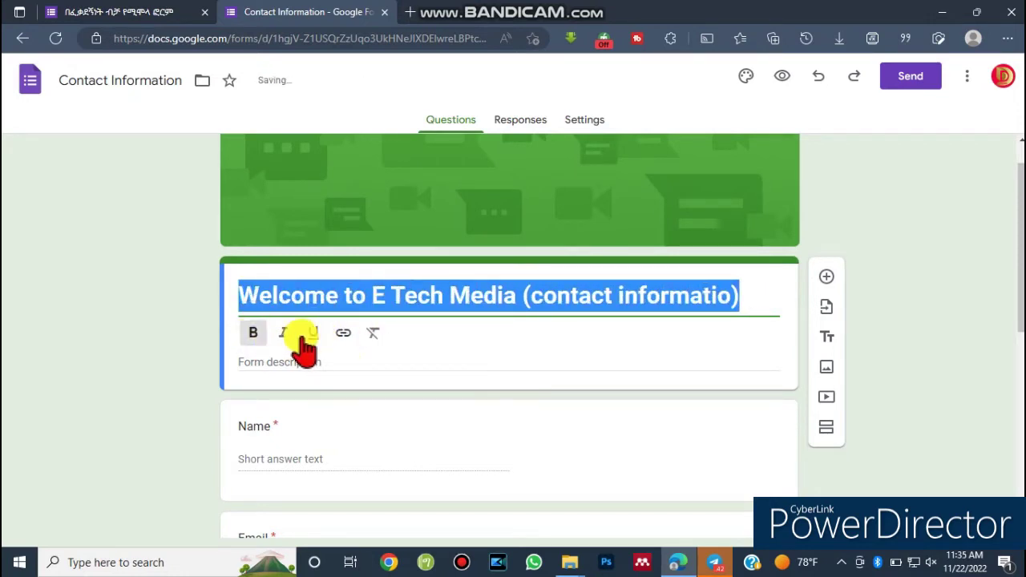
click(283, 337)
click(313, 333)
click(313, 335)
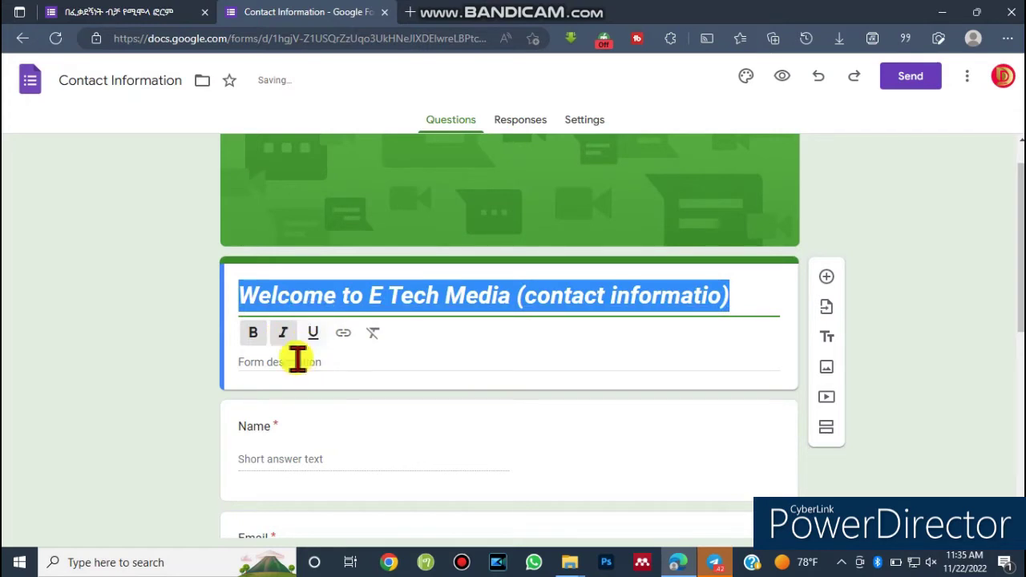
click(271, 363)
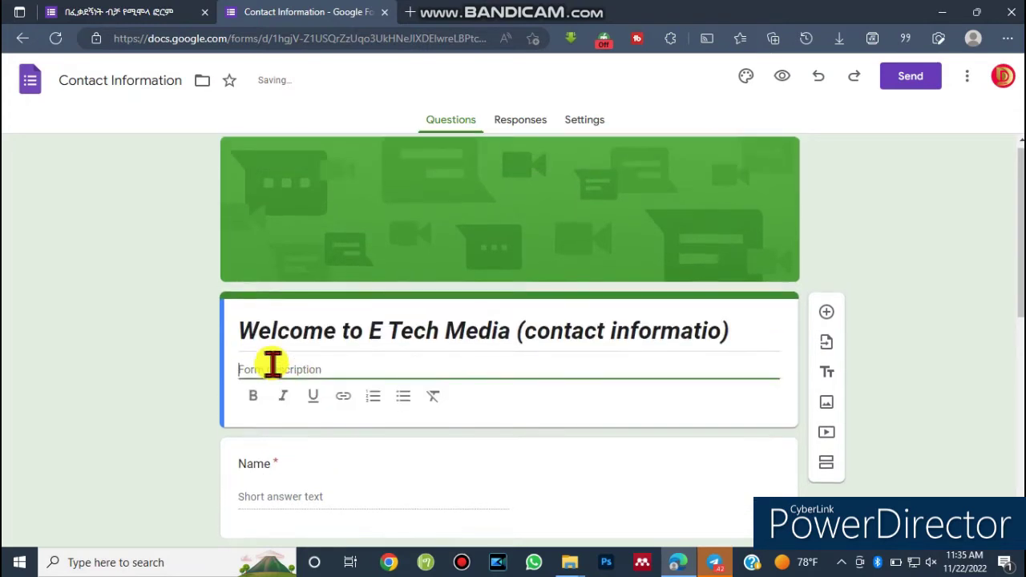
click(158, 337)
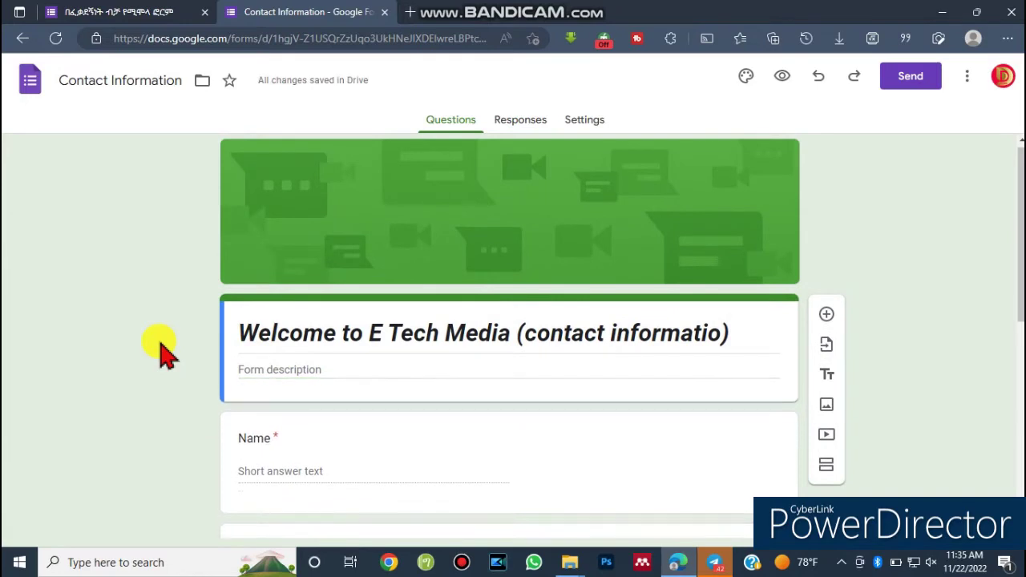
Enter 'for gathering information from followers' as the form description.
click(353, 369)
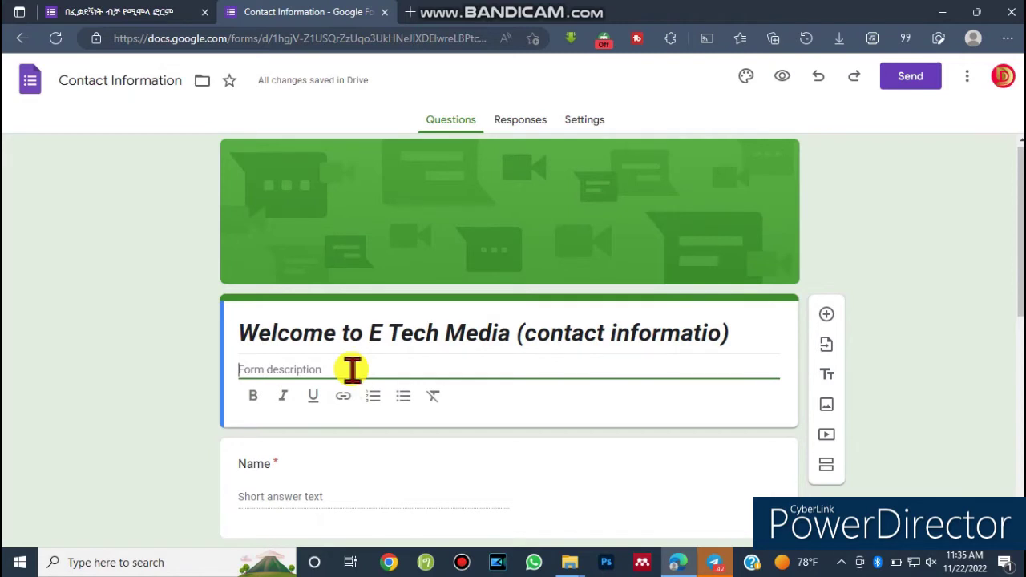
text(for)
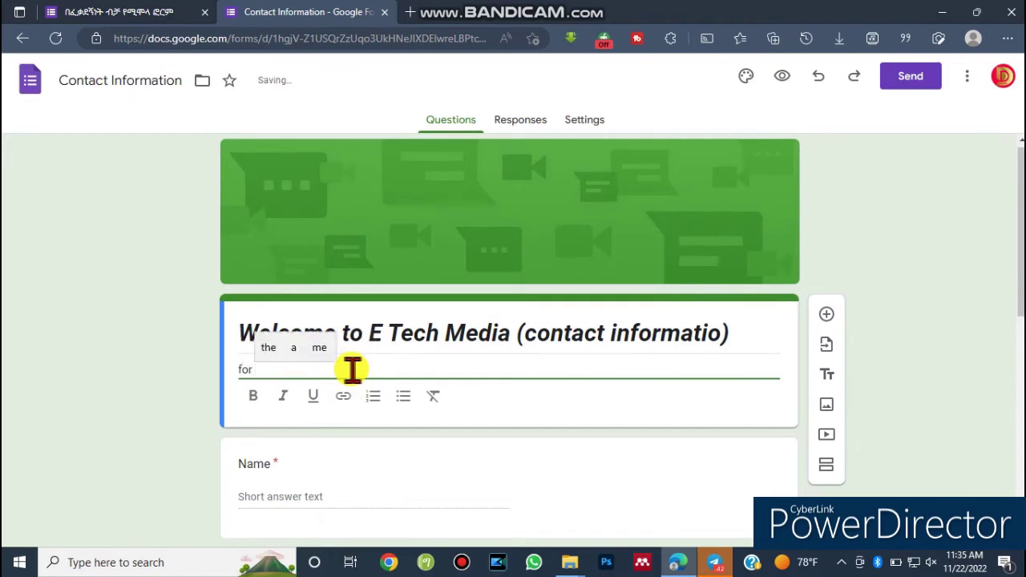
text( ga)
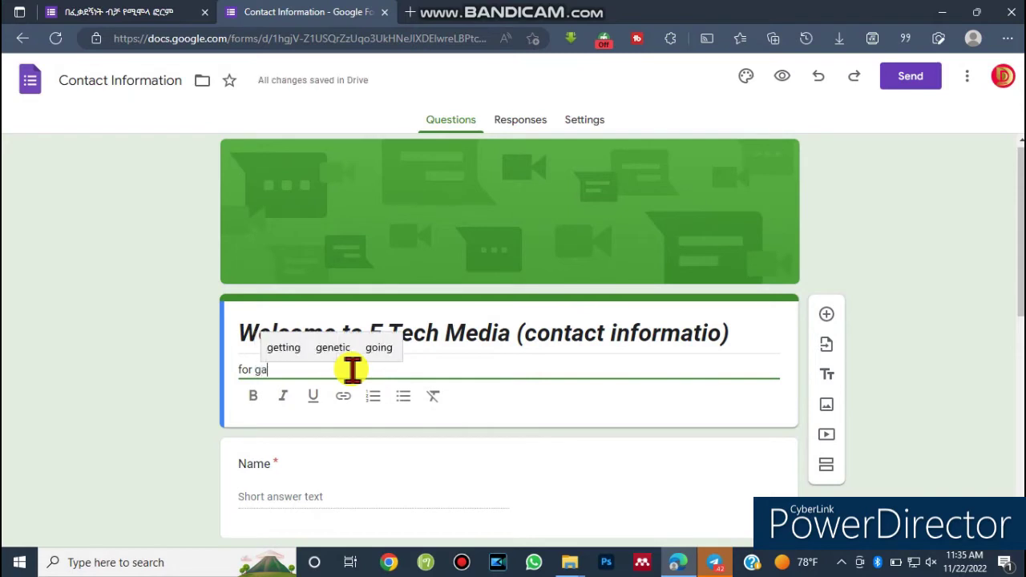
text(thering )
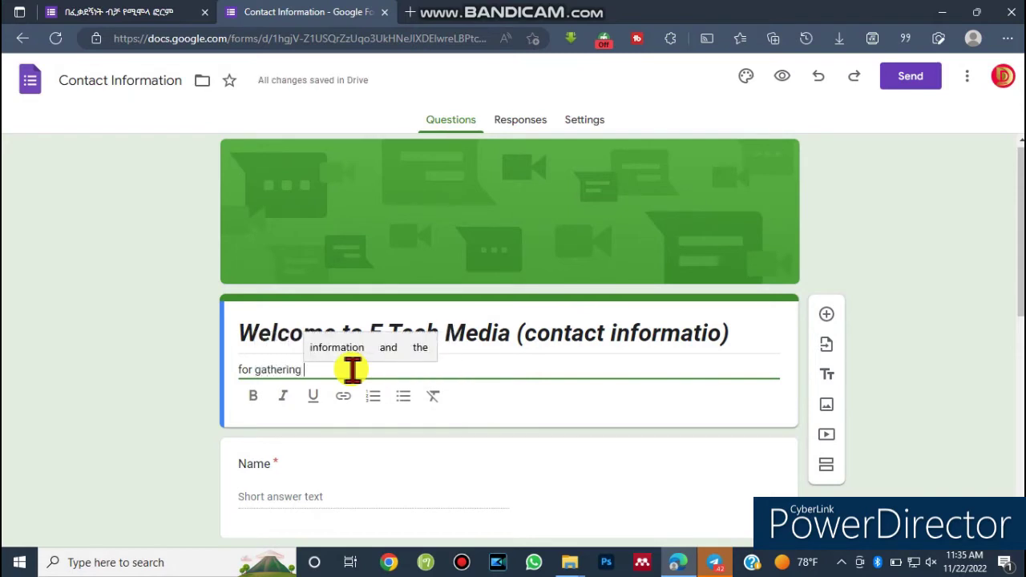
text(in)
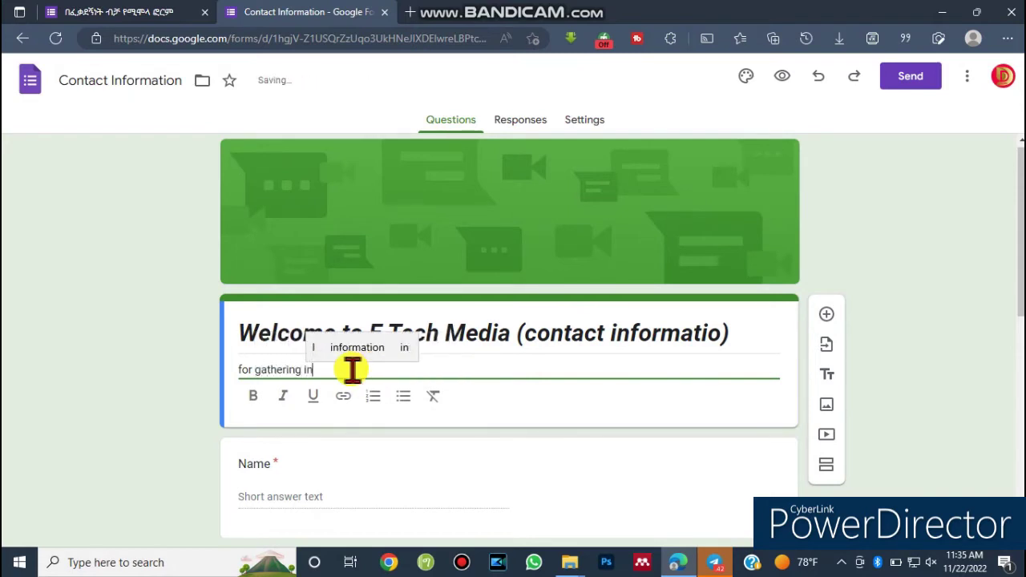
text(form)
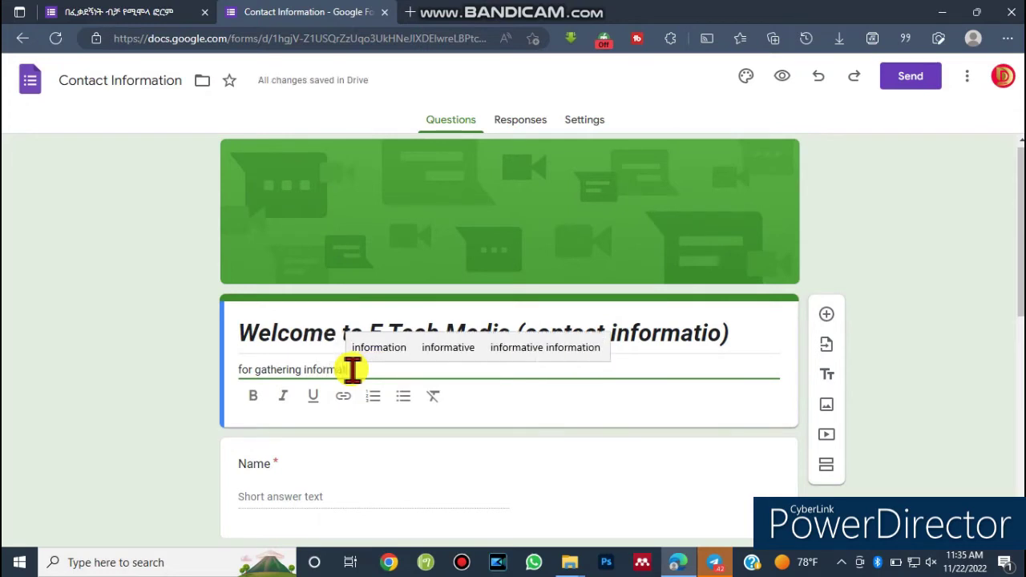
text(ation fro)
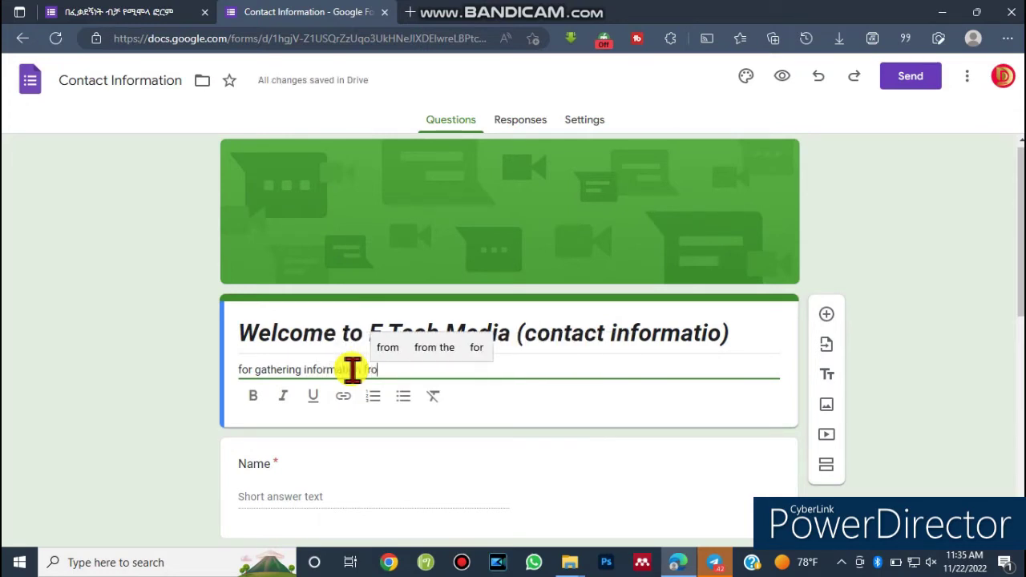
text(m fol)
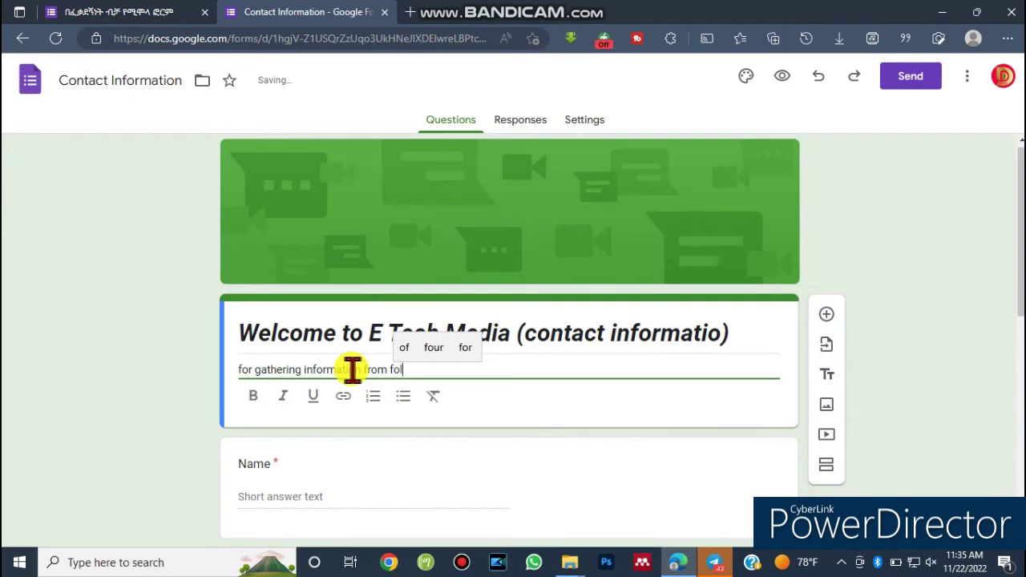
text(lowers)
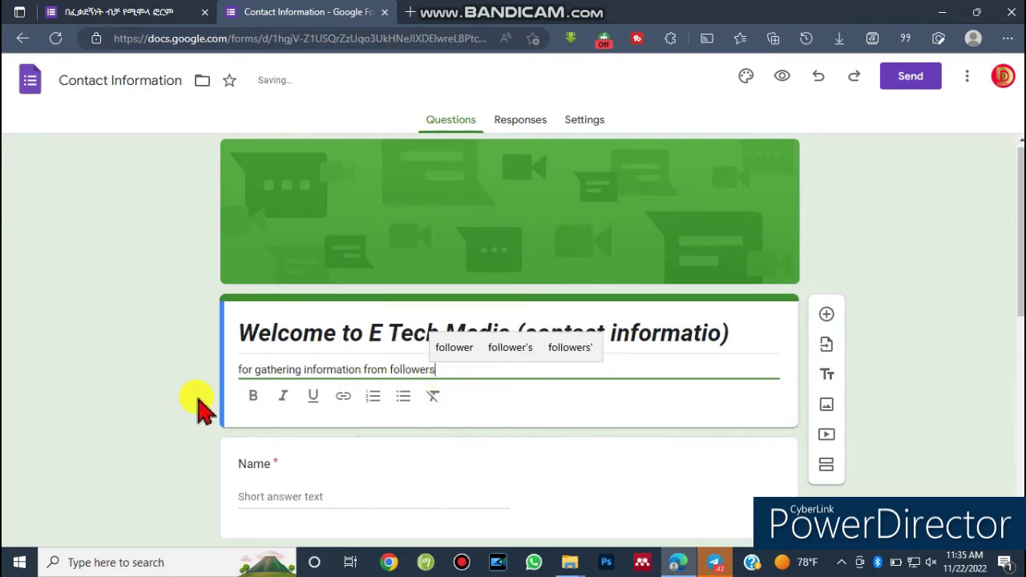
click(161, 373)
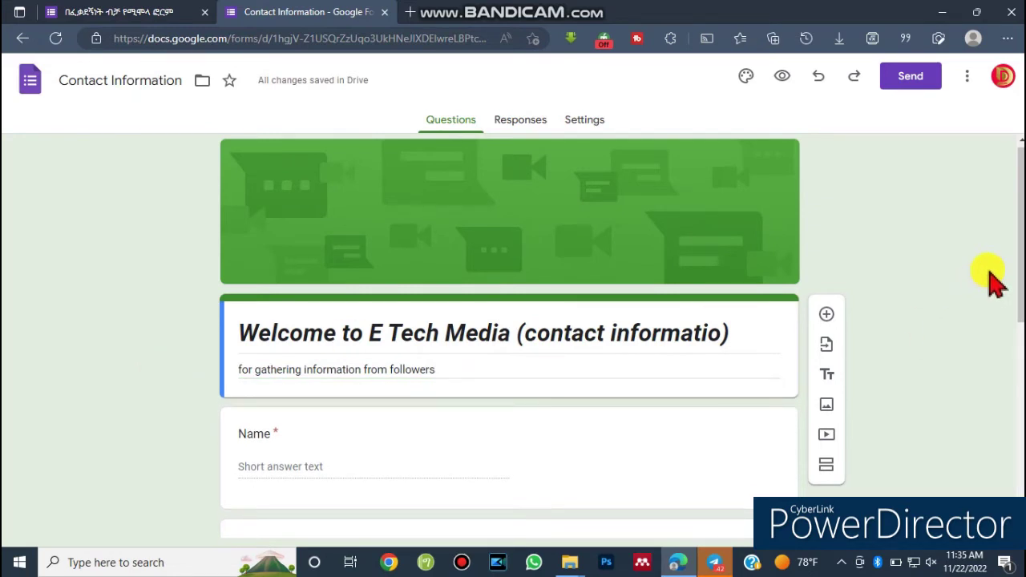
scroll(512, 337, down, 3)
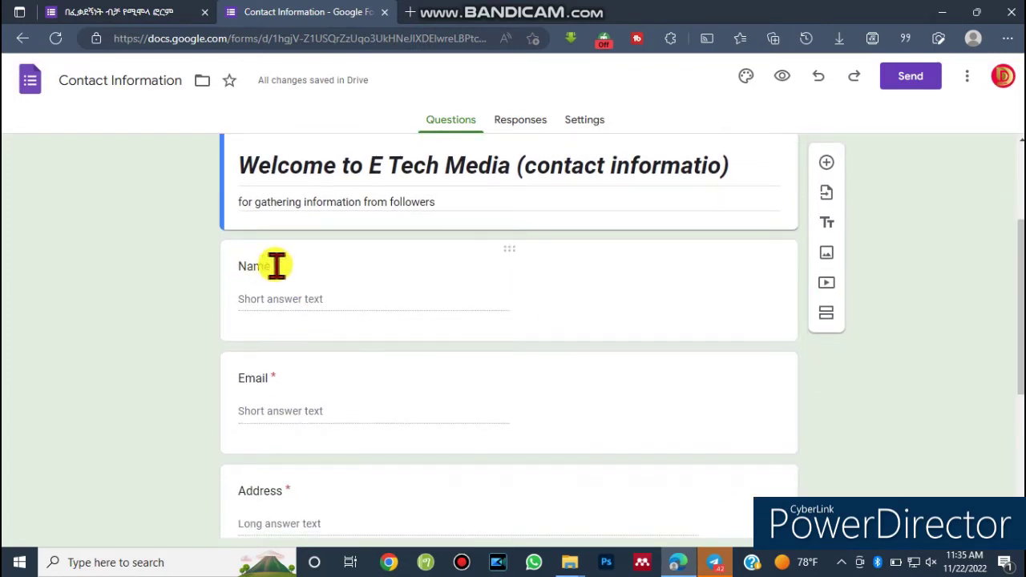
double_click(276, 265)
key(ctrl+shift+d)
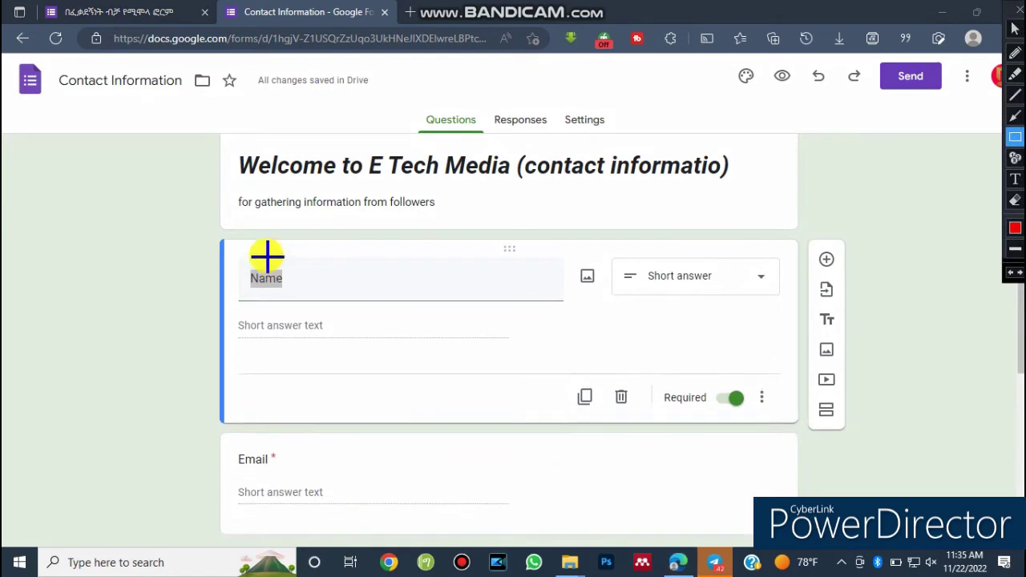
key(ctrl+shift+d)
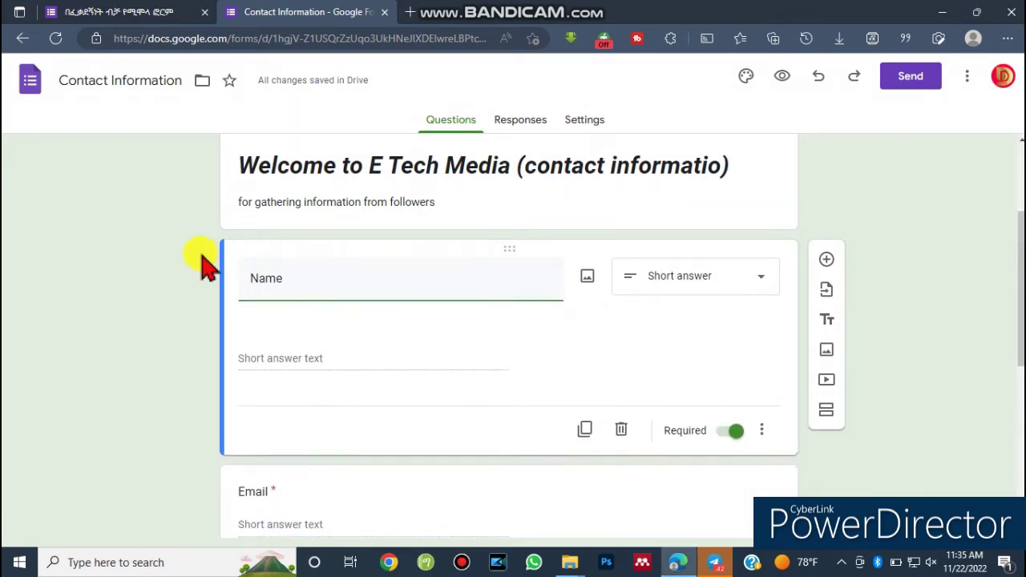
click(228, 471)
key(ctrl+shift+d)
mouse_move(270, 253)
mouse_down()
mouse_move(265, 267)
mouse_move(289, 274)
mouse_up()
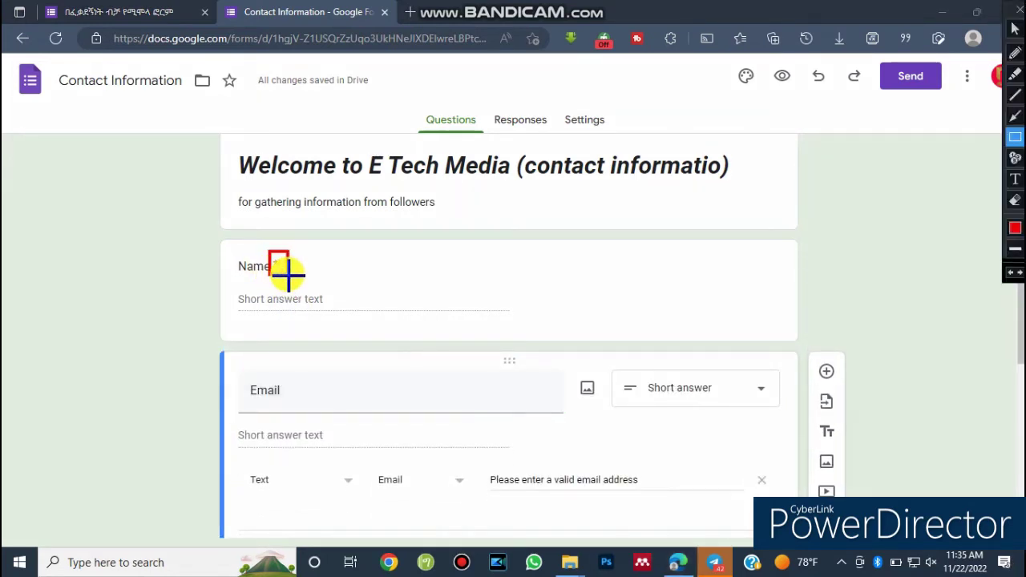
key(ctrl+shift+d)
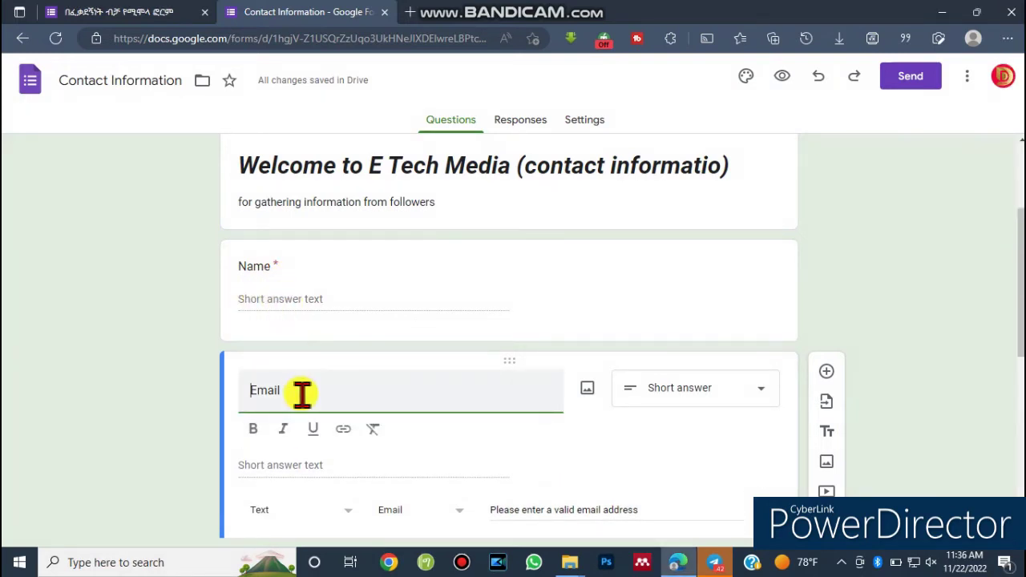
click(268, 296)
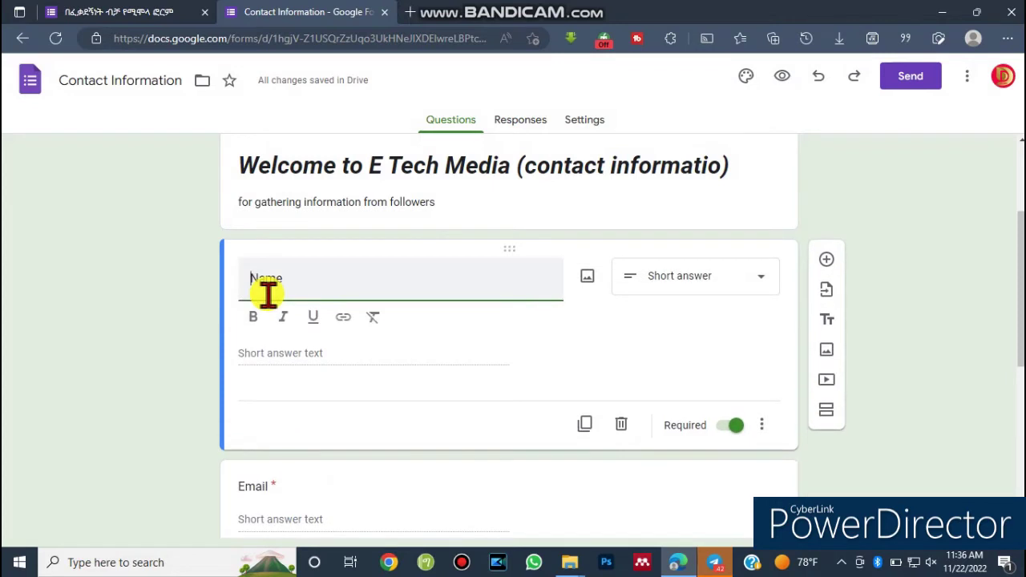
key(ctrl+shift+d)
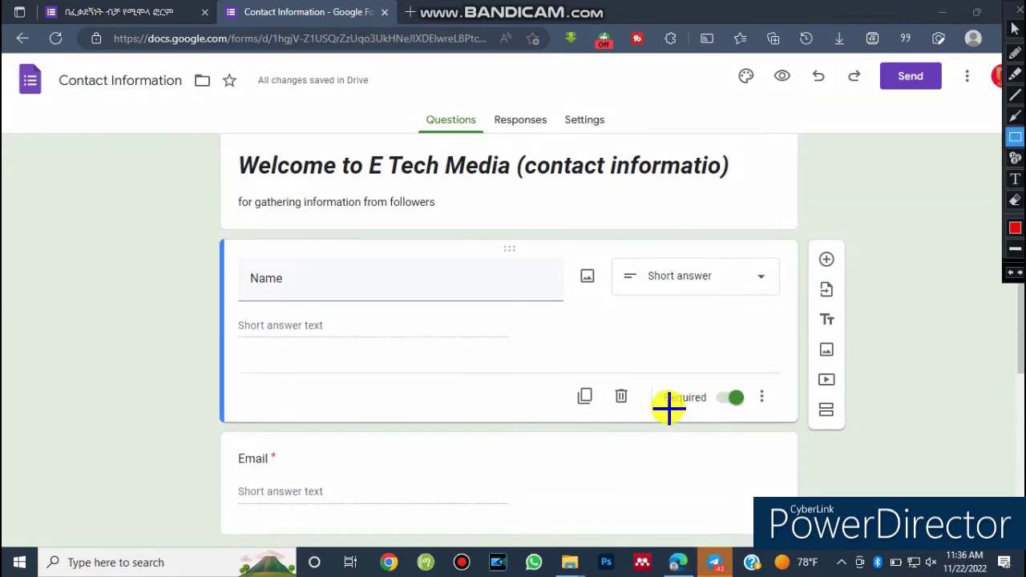
mouse_move(665, 371)
mouse_down()
mouse_move(659, 398)
mouse_move(757, 406)
mouse_up()
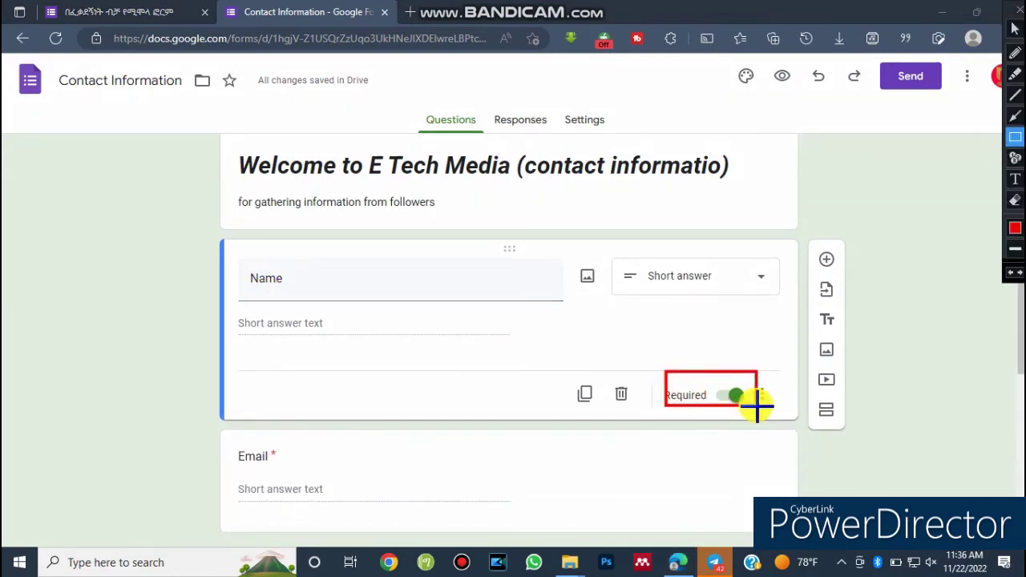
key(ctrl+shift+d)
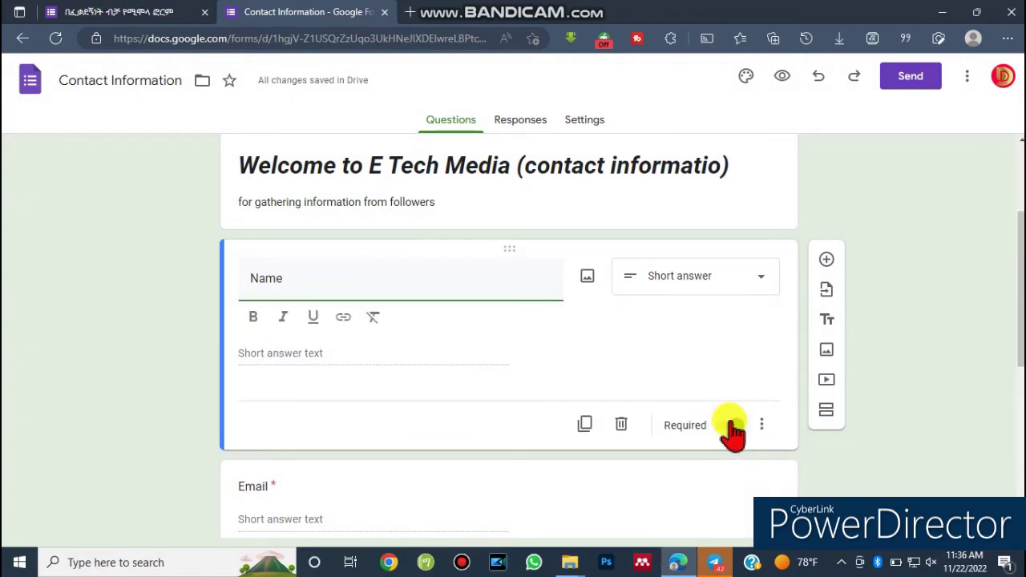
click(734, 427)
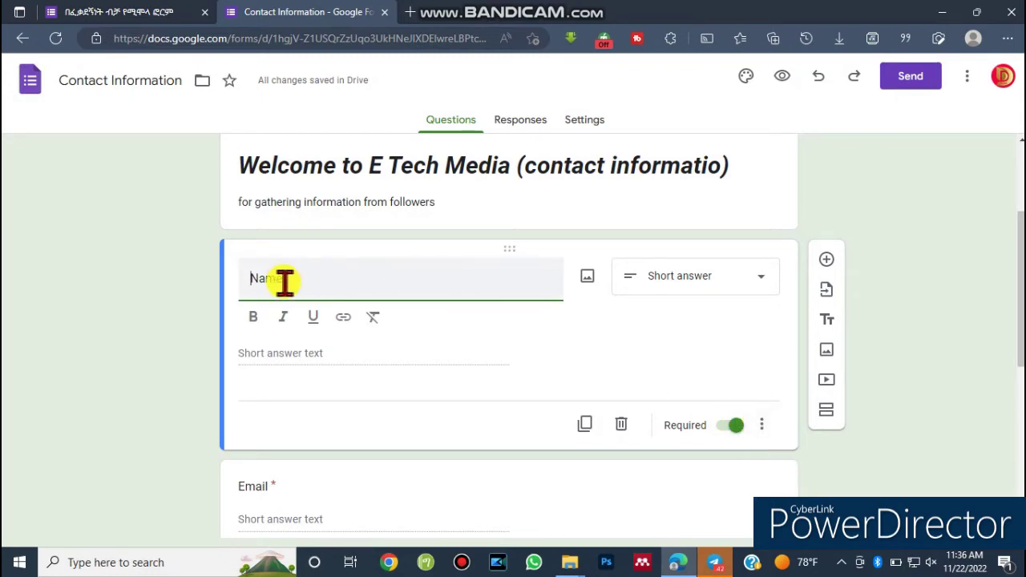
click(218, 326)
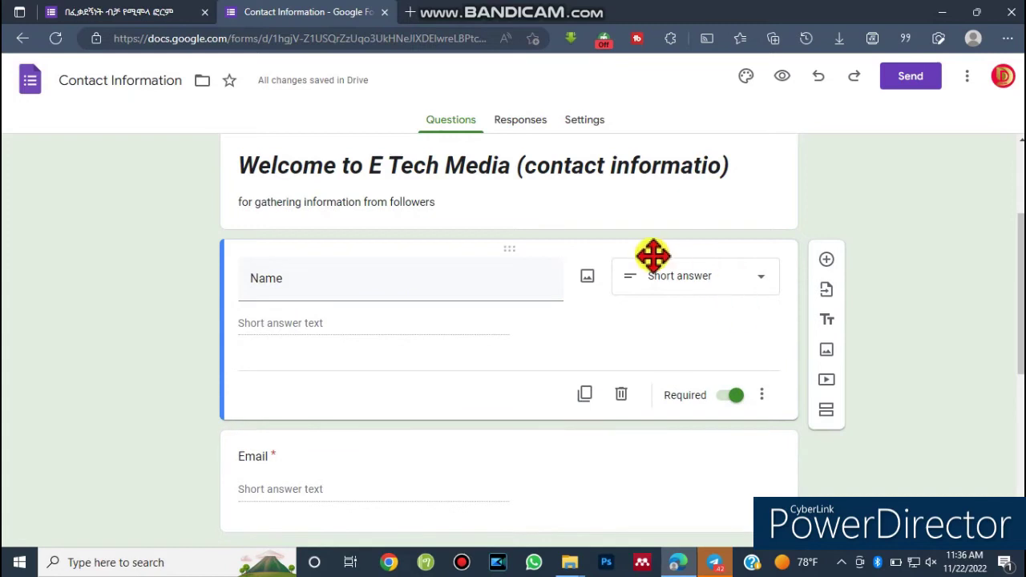
drag(603, 248, 789, 314)
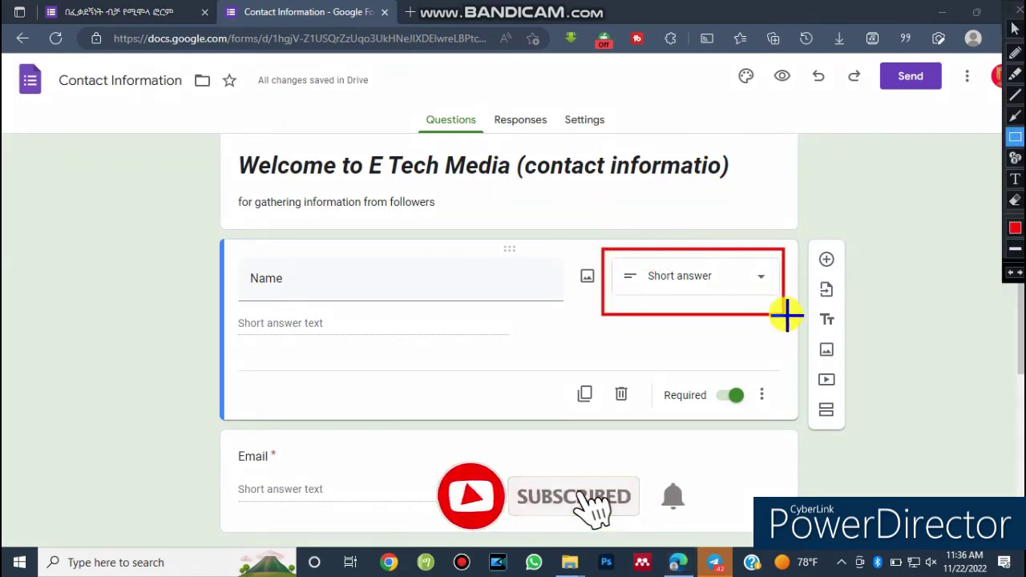
key(Escape)
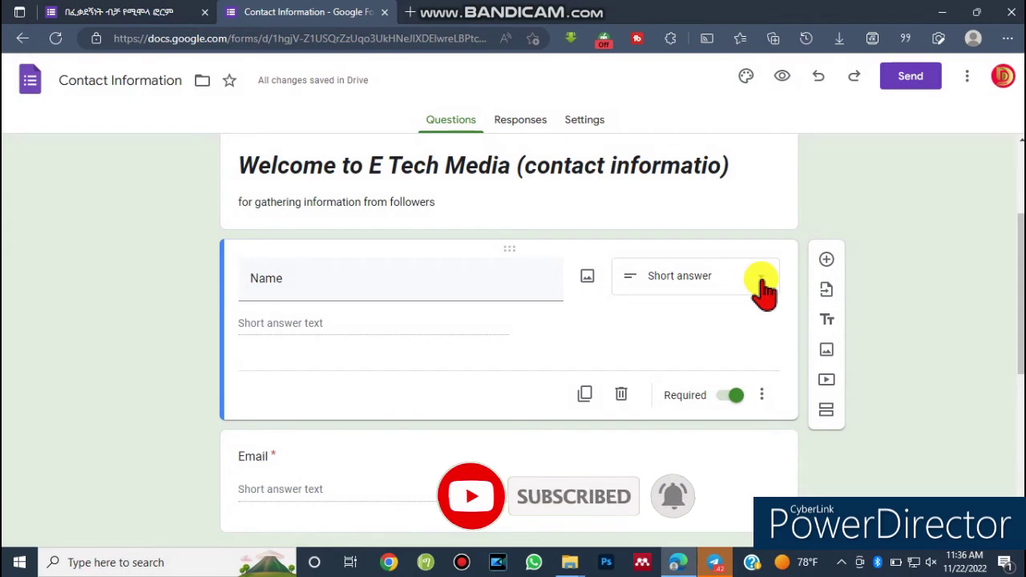
click(760, 282)
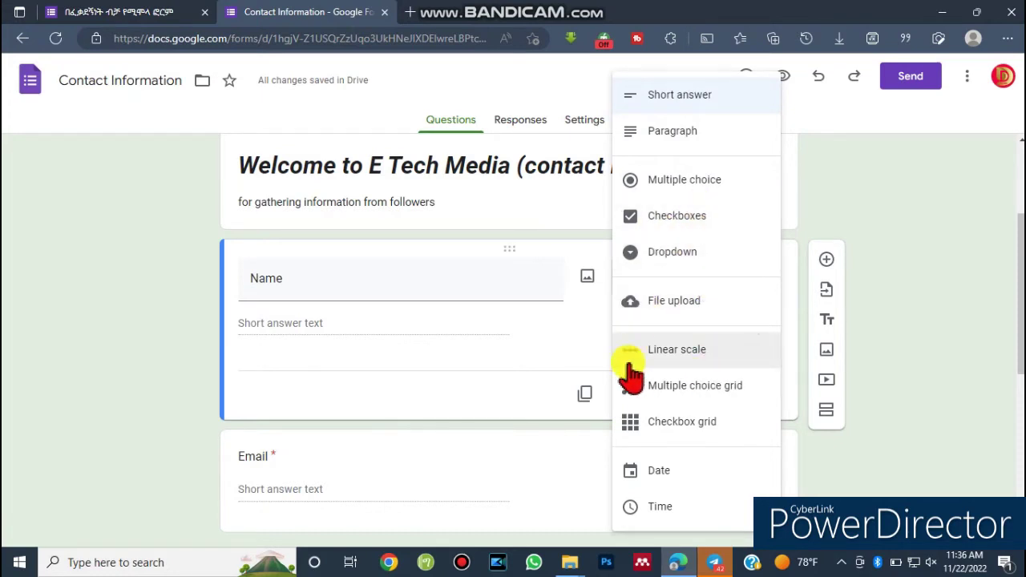
key(ctrl+shift+d)
key(ctrl+shift+d)
click(204, 272)
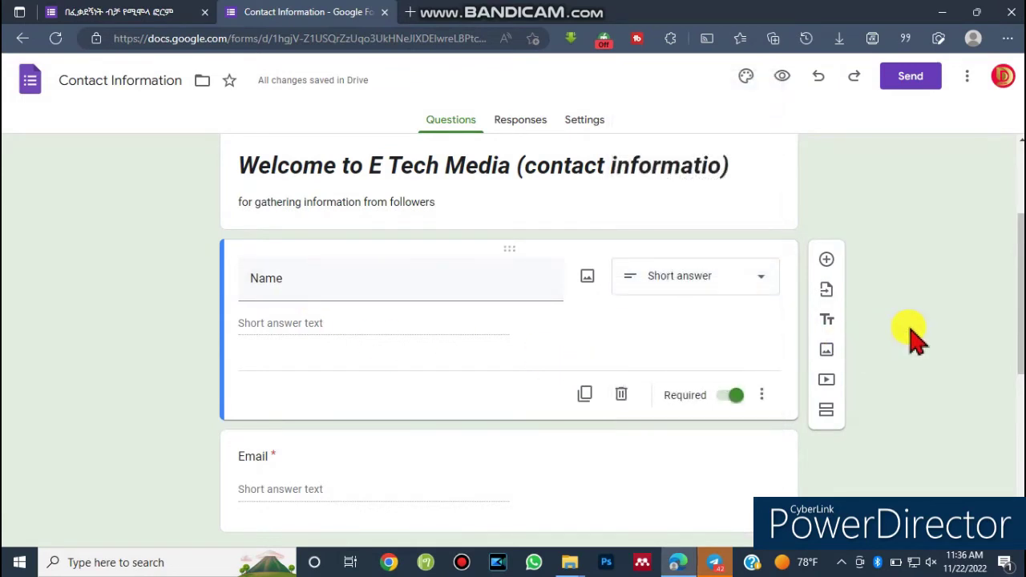
scroll(1020, 320, down, 3)
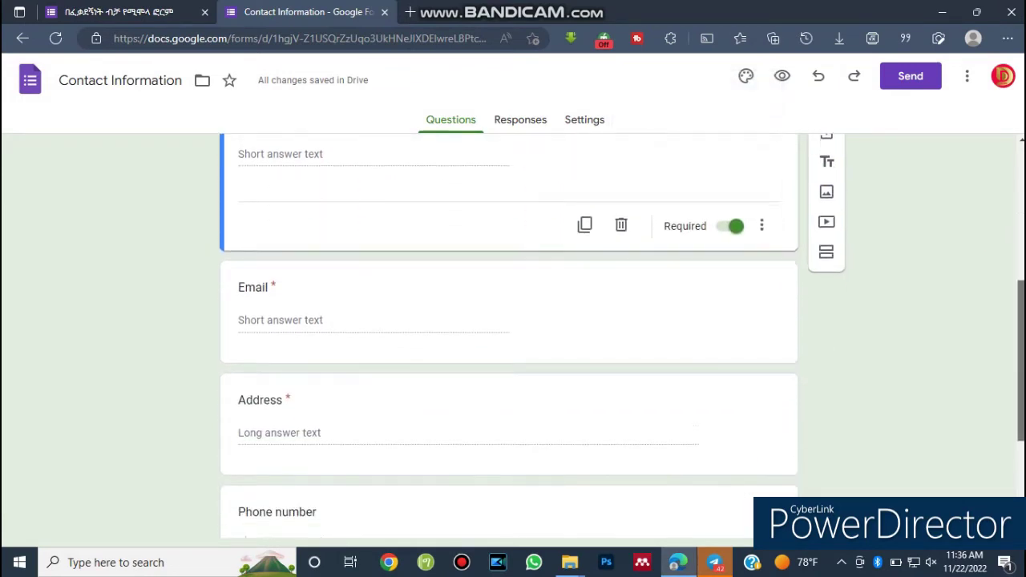
Turn off Required on the Email question, leaving it as Short answer.
click(309, 323)
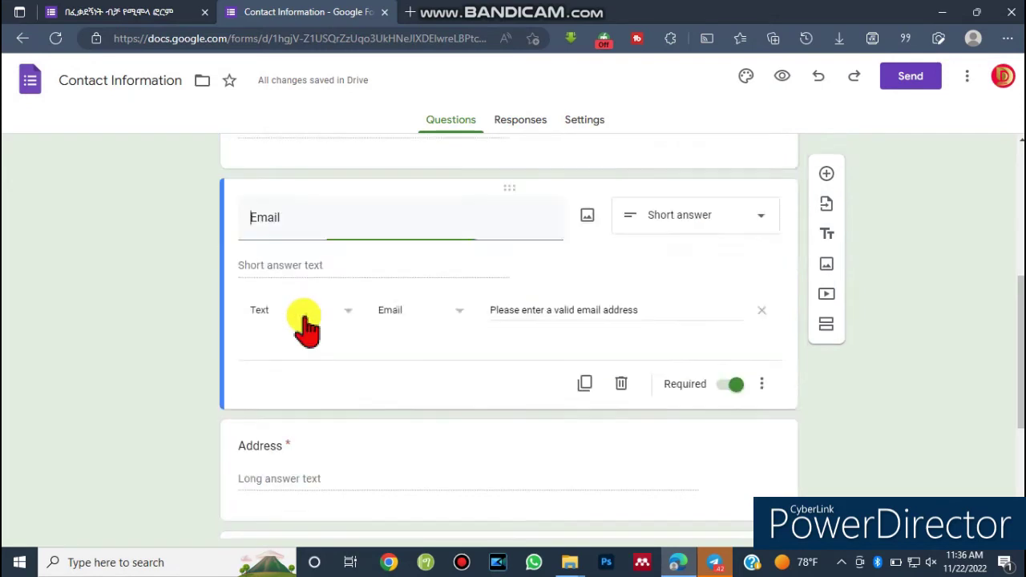
click(761, 228)
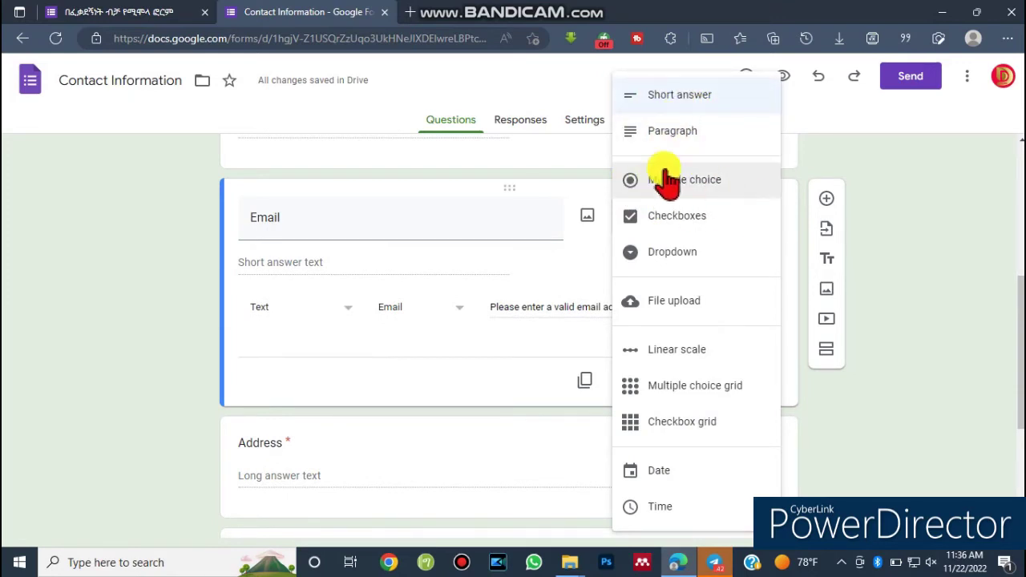
click(189, 250)
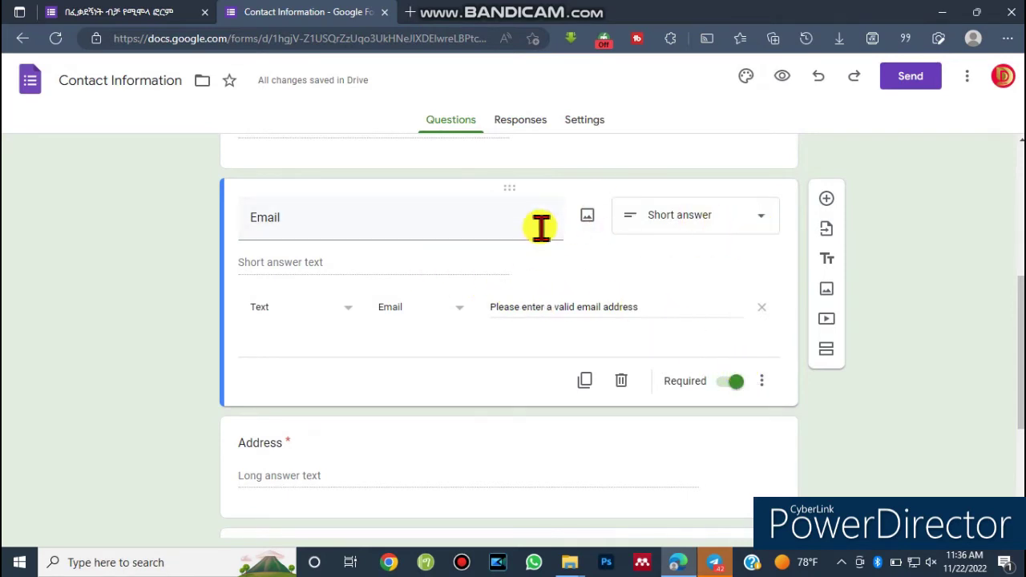
click(729, 383)
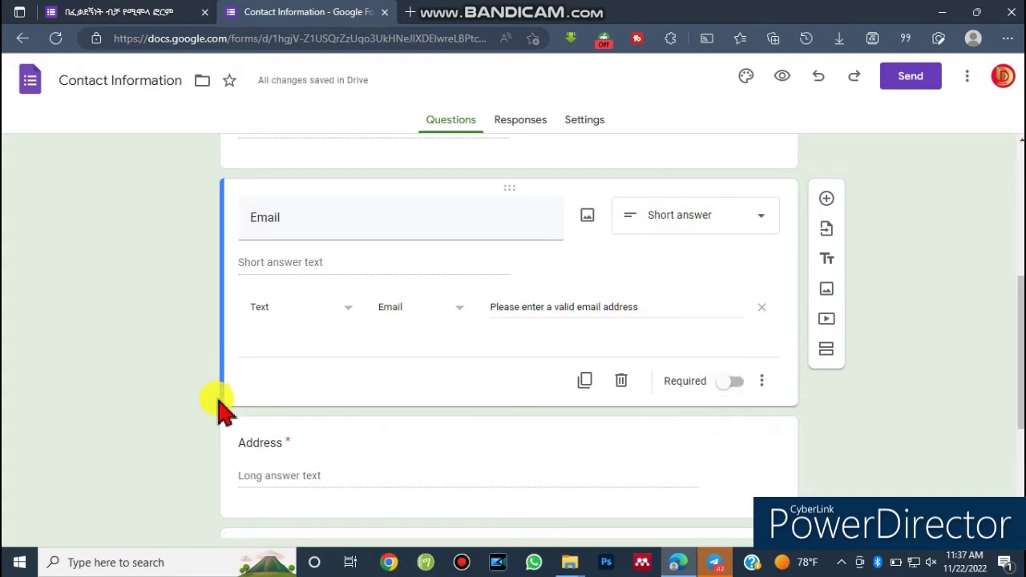
click(228, 449)
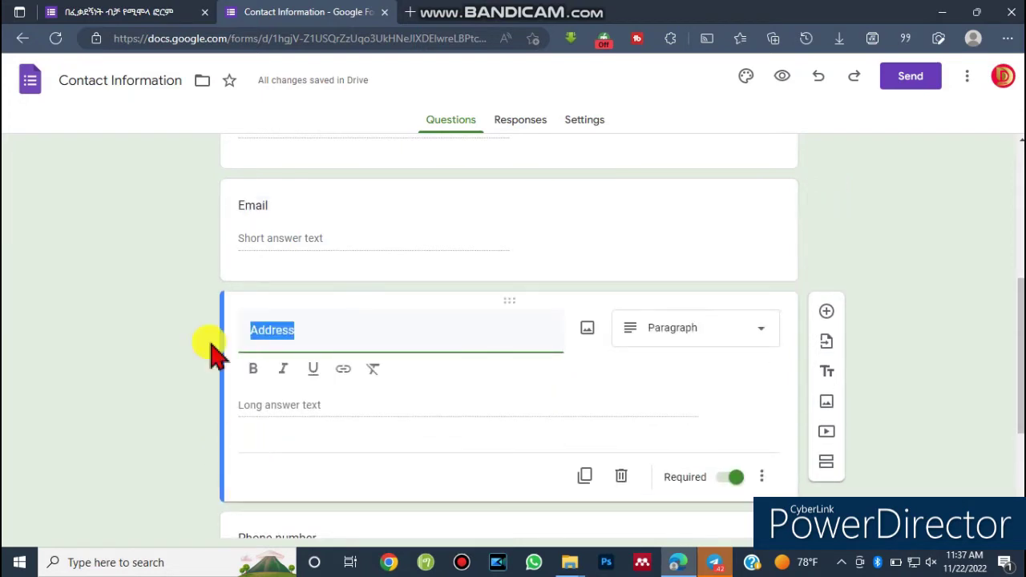
Retitle the Address question 'currunt address', keep it required, and make it Short answer.
key(ctrl+shift+d)
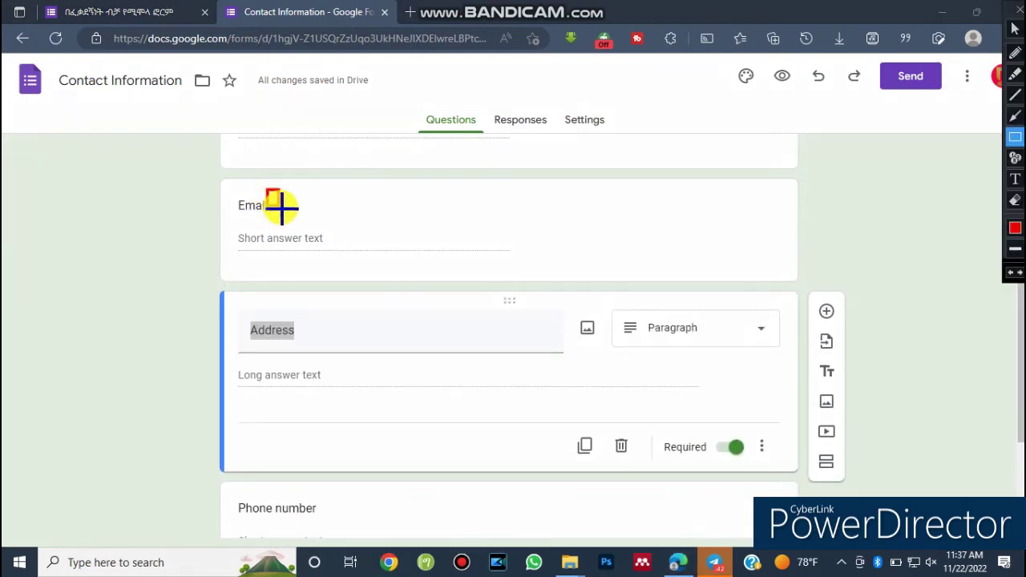
drag(281, 207, 312, 210)
key(ctrl+shift+d)
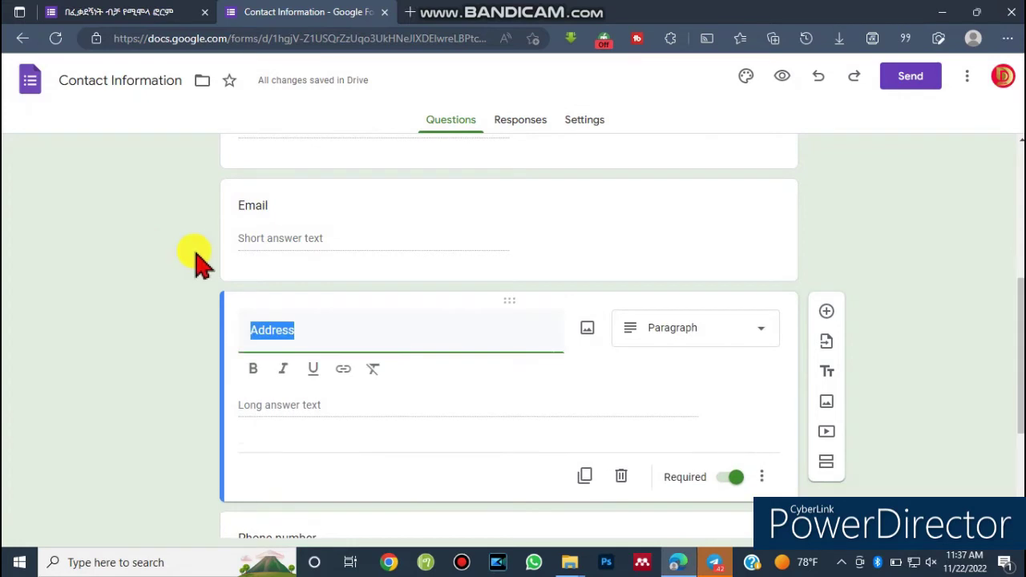
click(739, 479)
text(c)
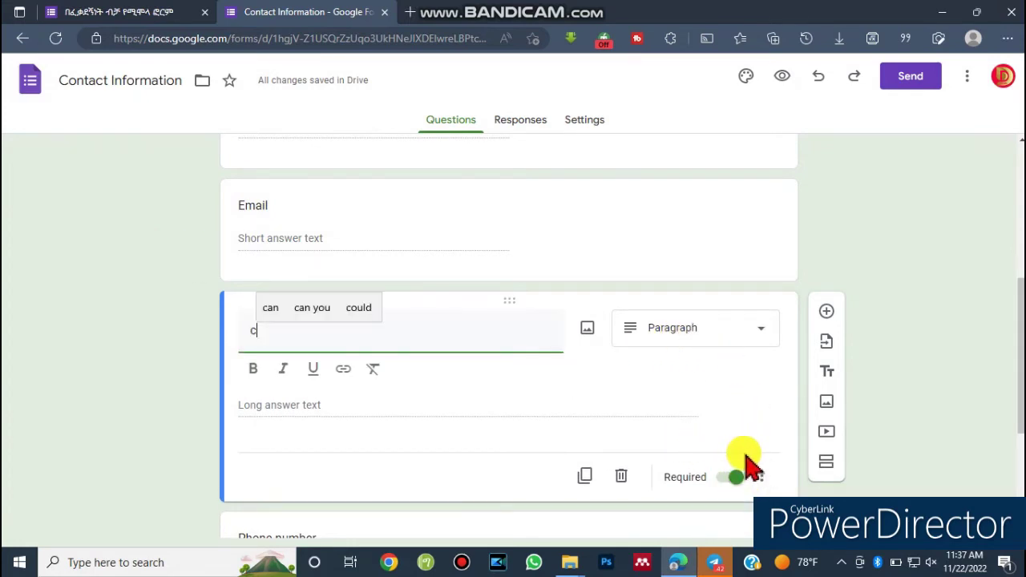
text(urrunt ad)
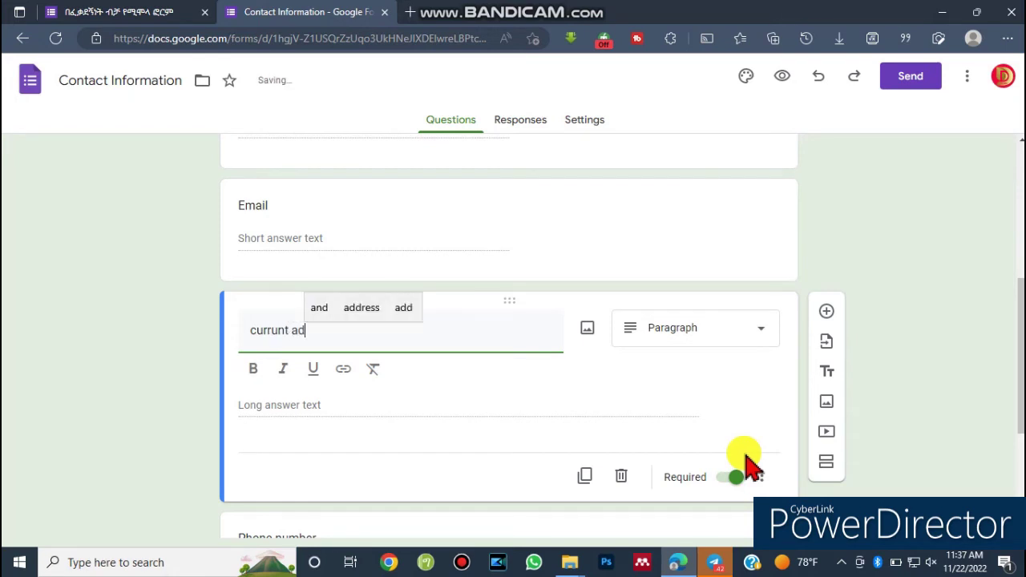
text(d)
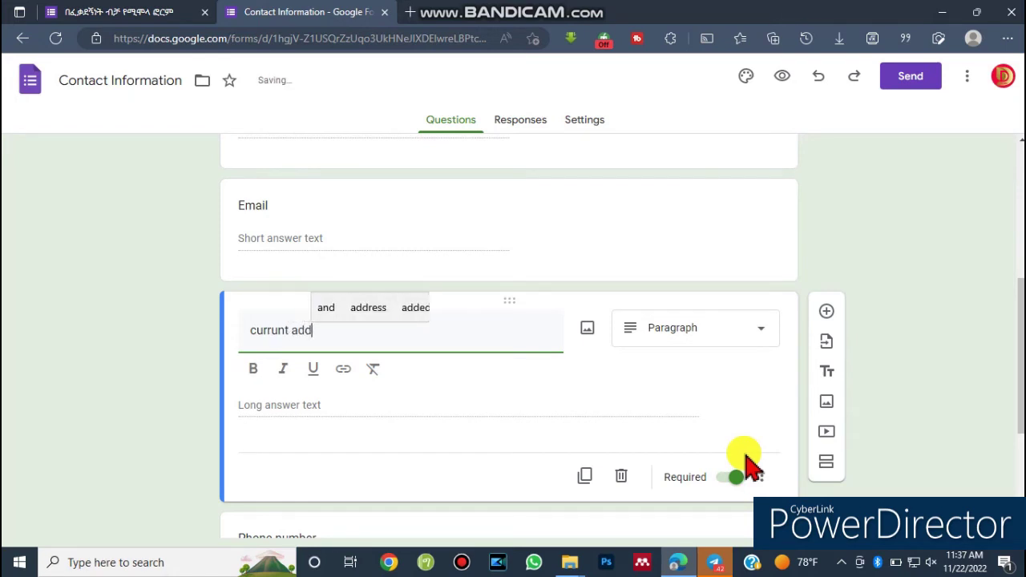
text(ress)
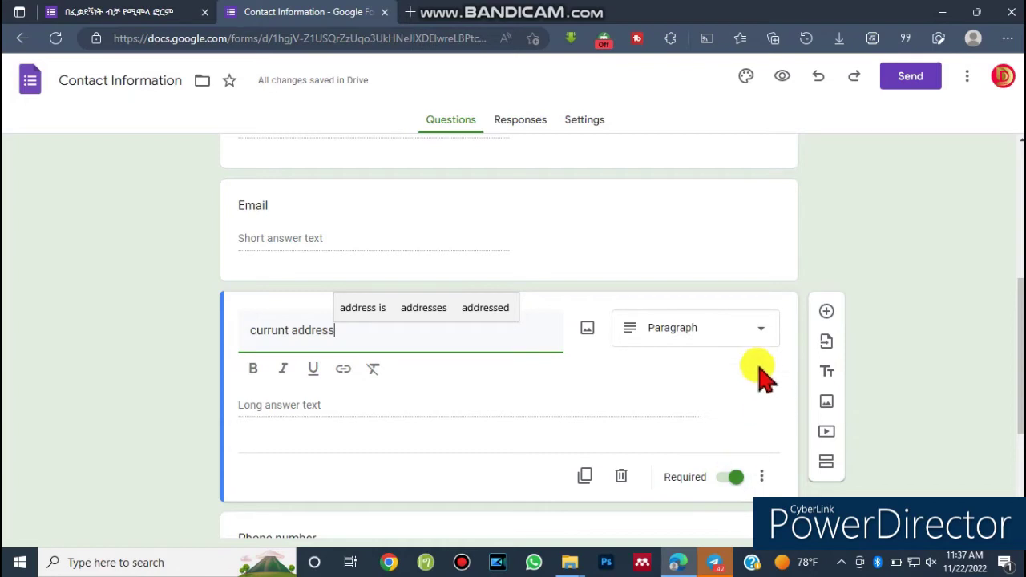
click(761, 330)
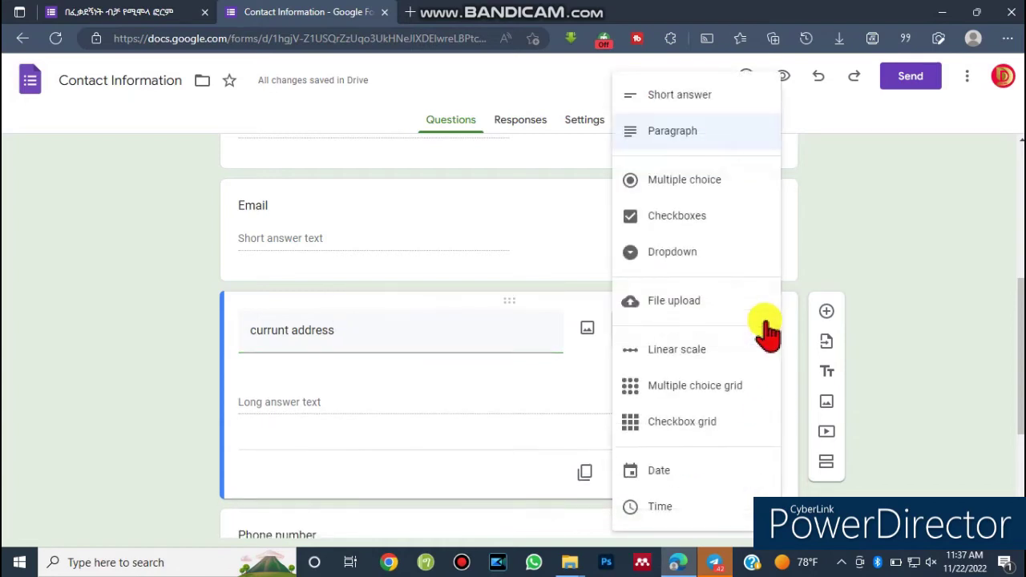
click(681, 96)
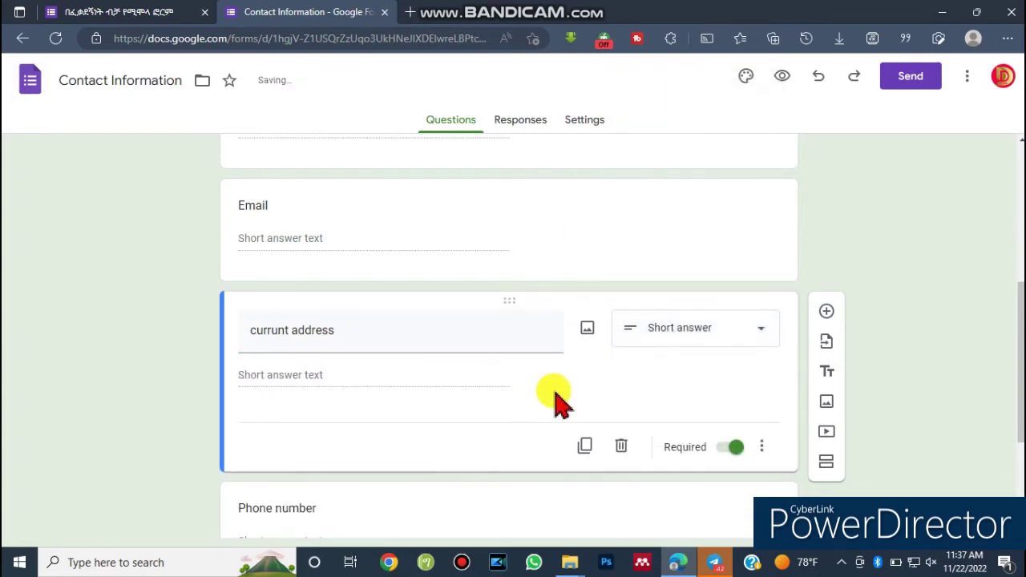
click(318, 255)
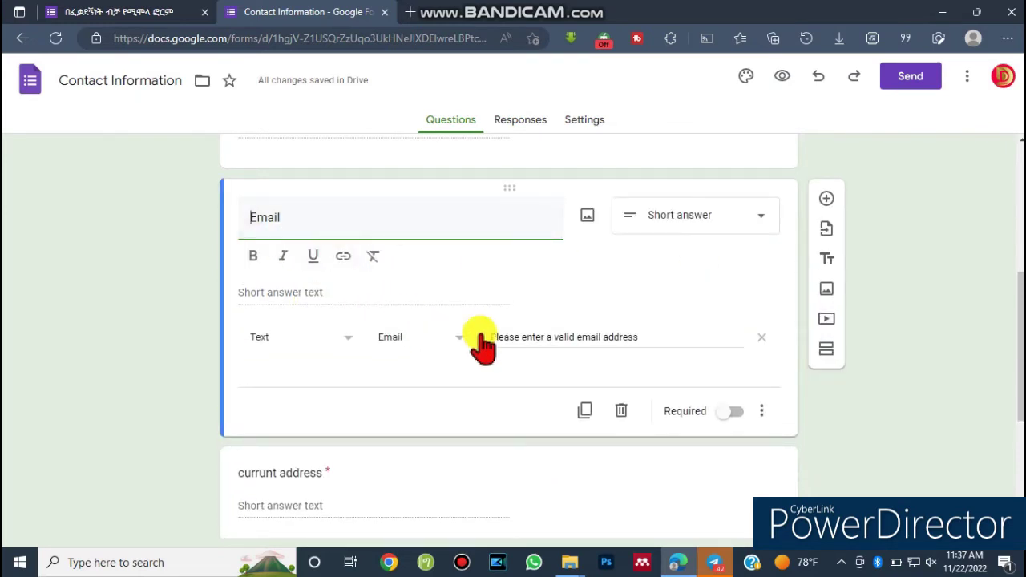
key(ctrl+alt+g)
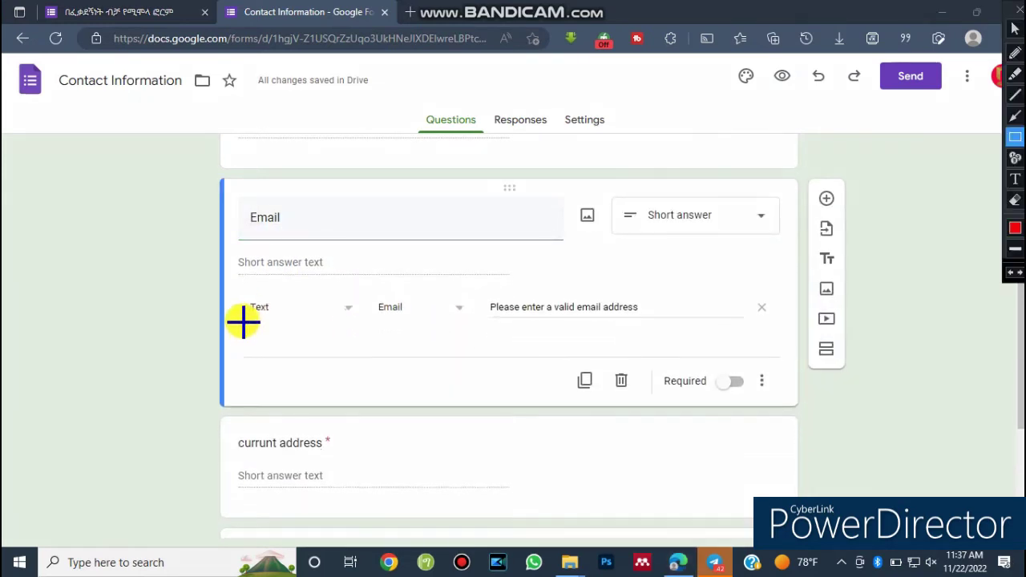
mouse_move(238, 293)
mouse_down()
mouse_move(366, 331)
mouse_move(602, 332)
mouse_move(691, 316)
mouse_move(779, 324)
mouse_up()
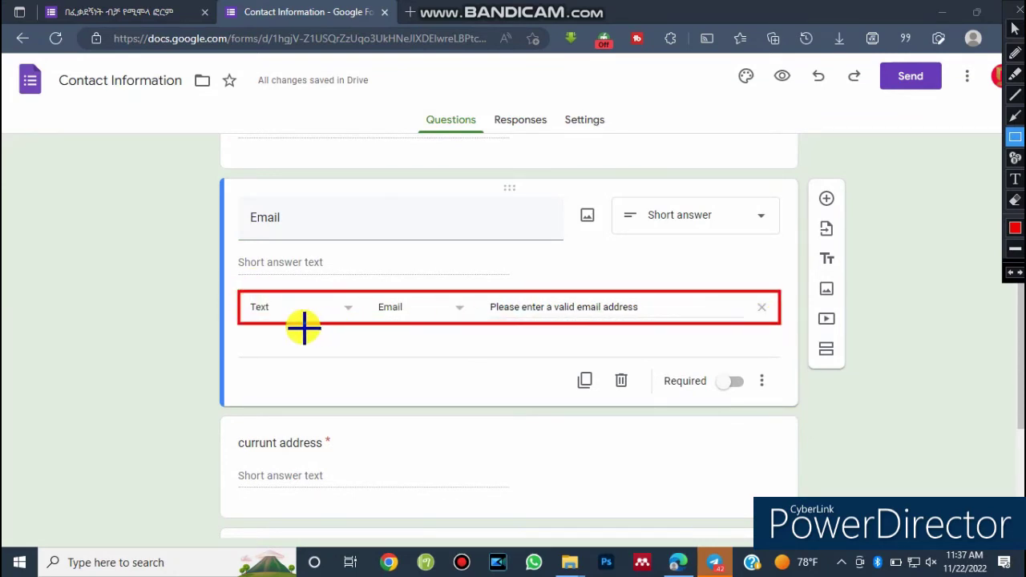
key(ctrl+alt+g)
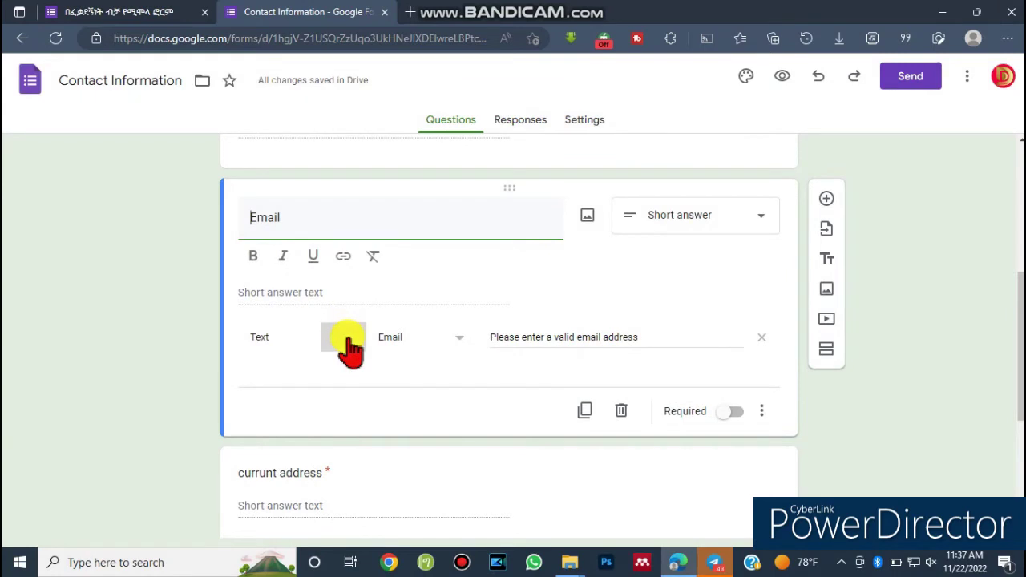
click(350, 345)
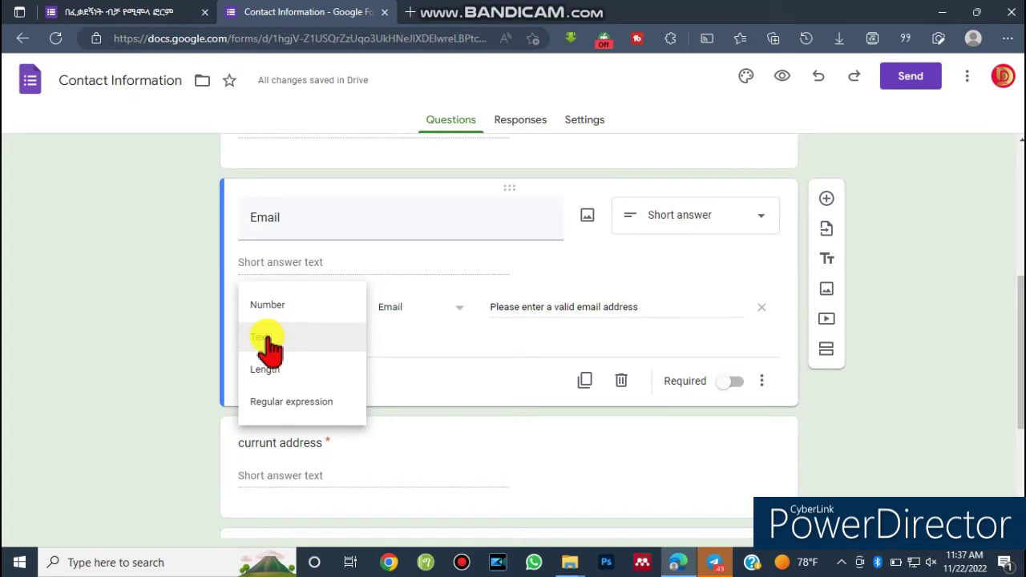
click(270, 343)
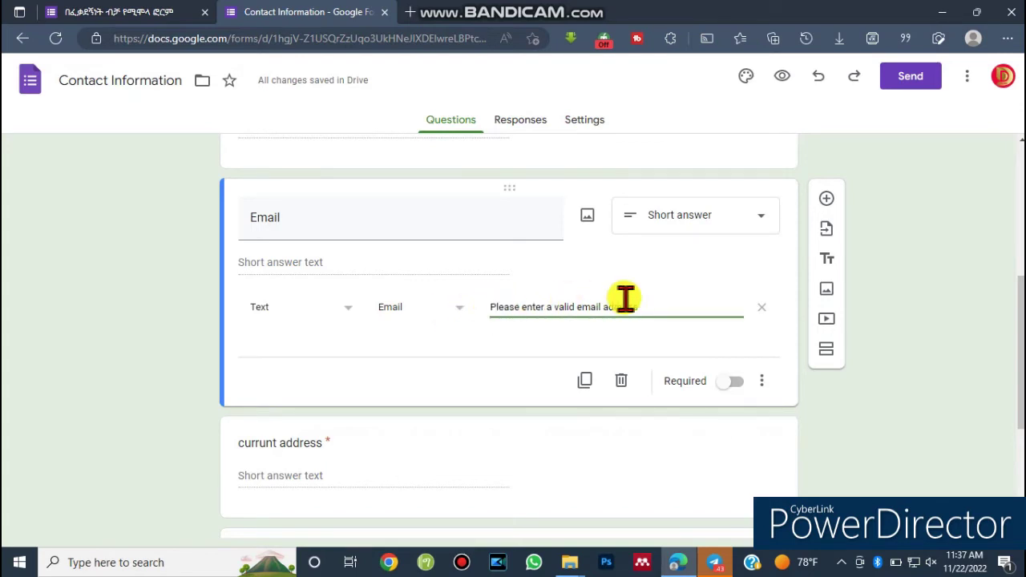
drag(654, 314, 490, 311)
key(ctrl+c)
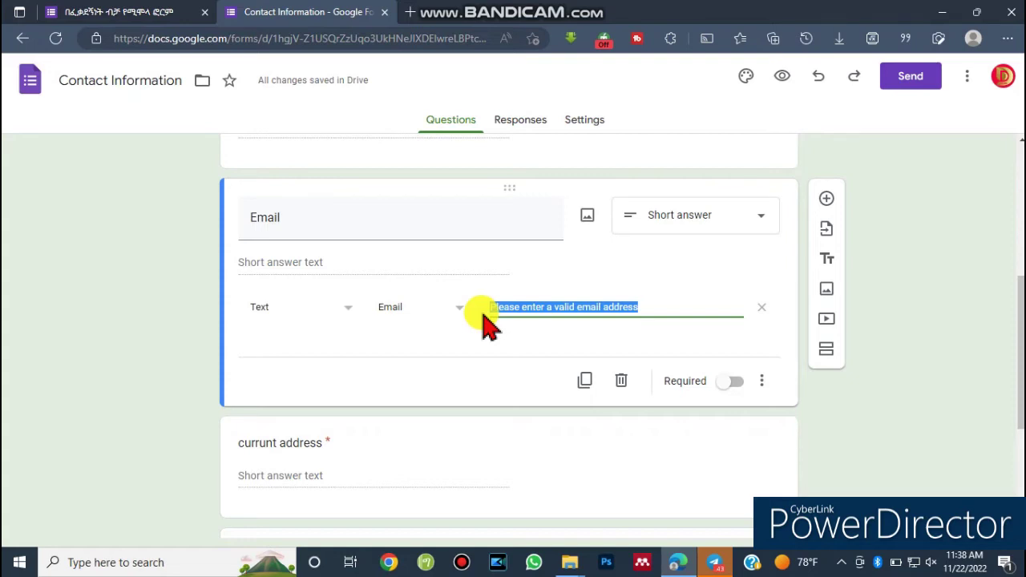
key(BackSpace)
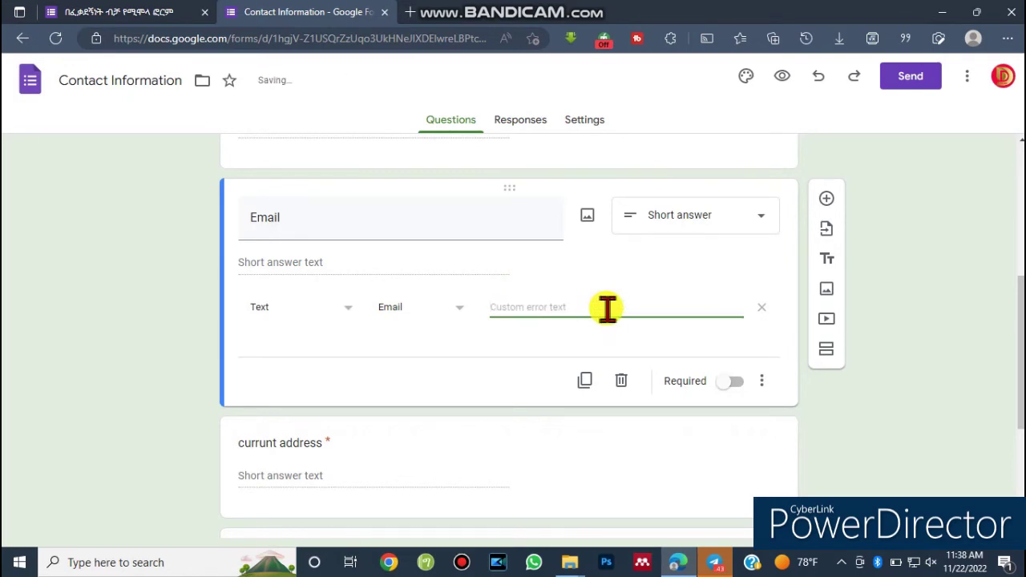
key(ctrl+alt+g)
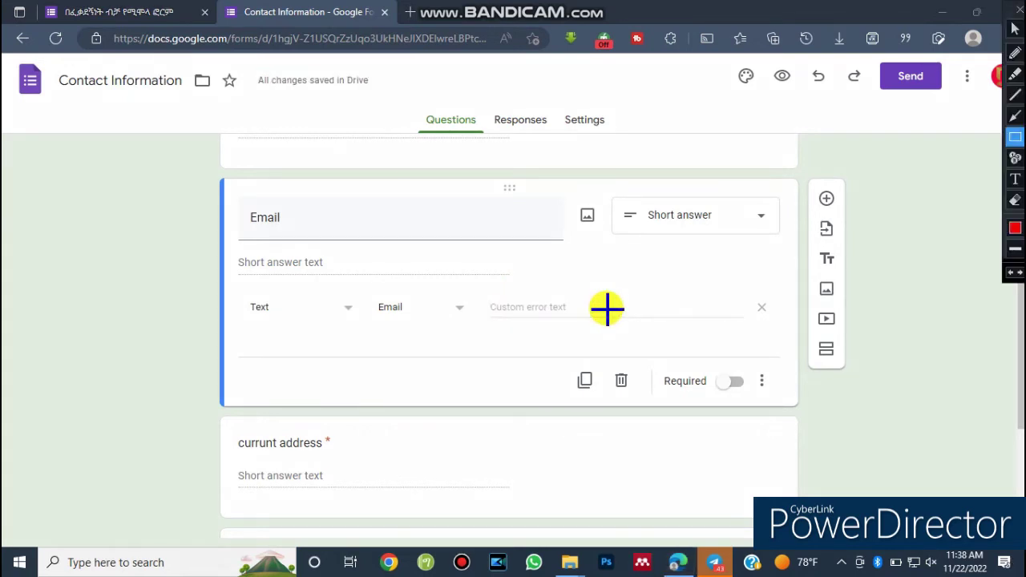
key(ctrl+alt+g)
key(ctrl+v)
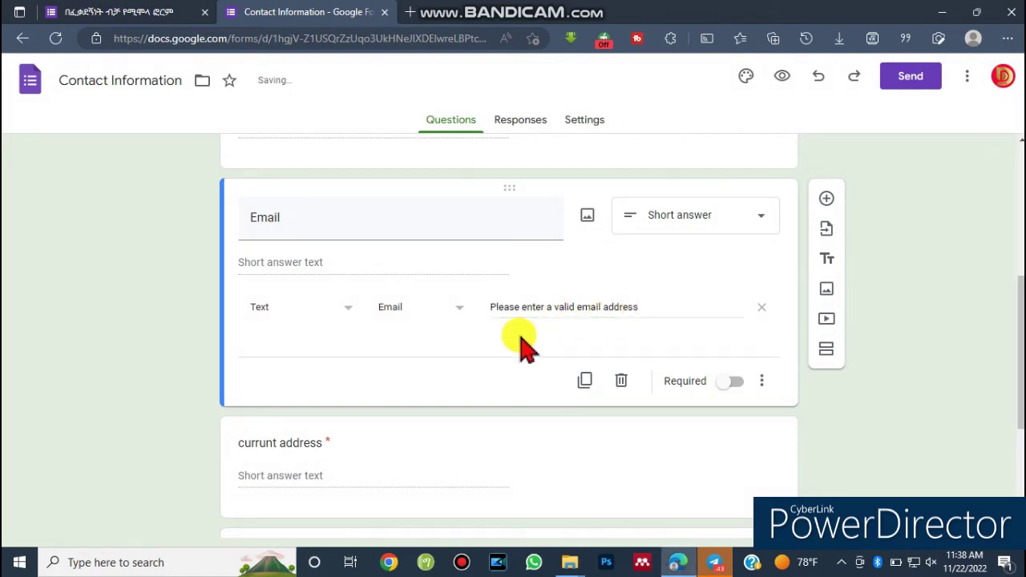
Check the live form in the other tab, then select the currunt address question.
scroll(833, 298, down, 3)
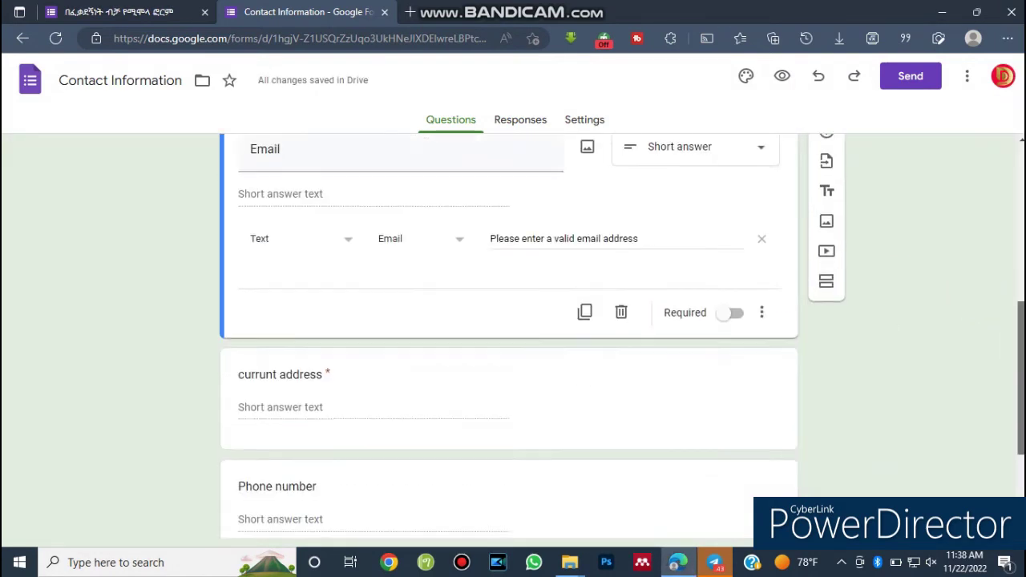
scroll(621, 336, down, 1)
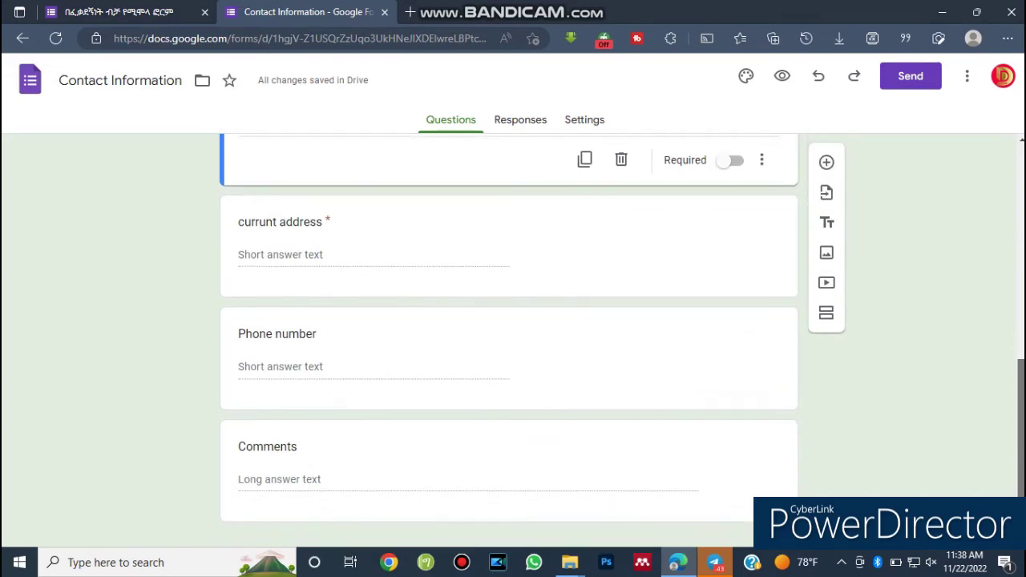
scroll(509, 327, down, 1)
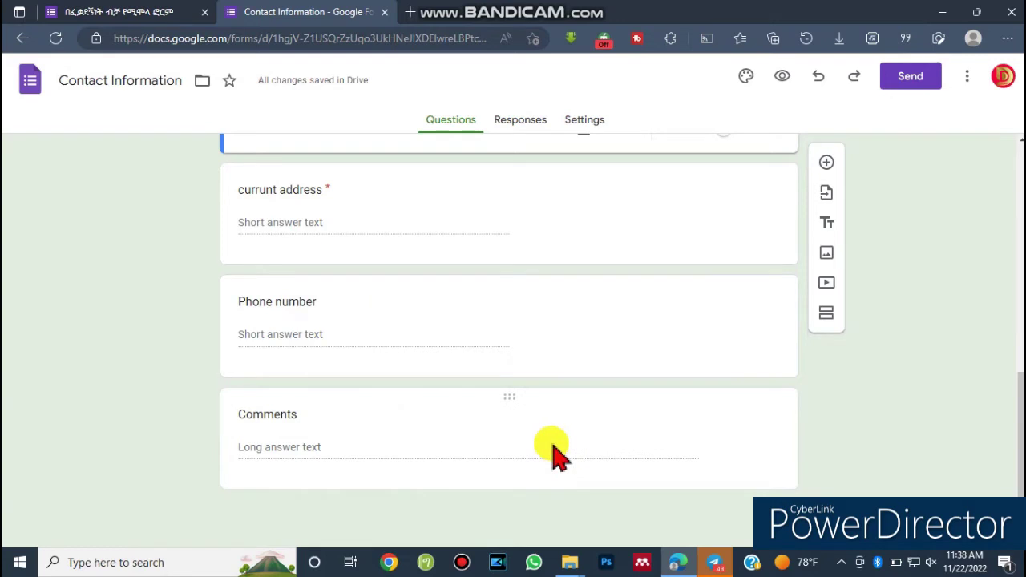
click(281, 228)
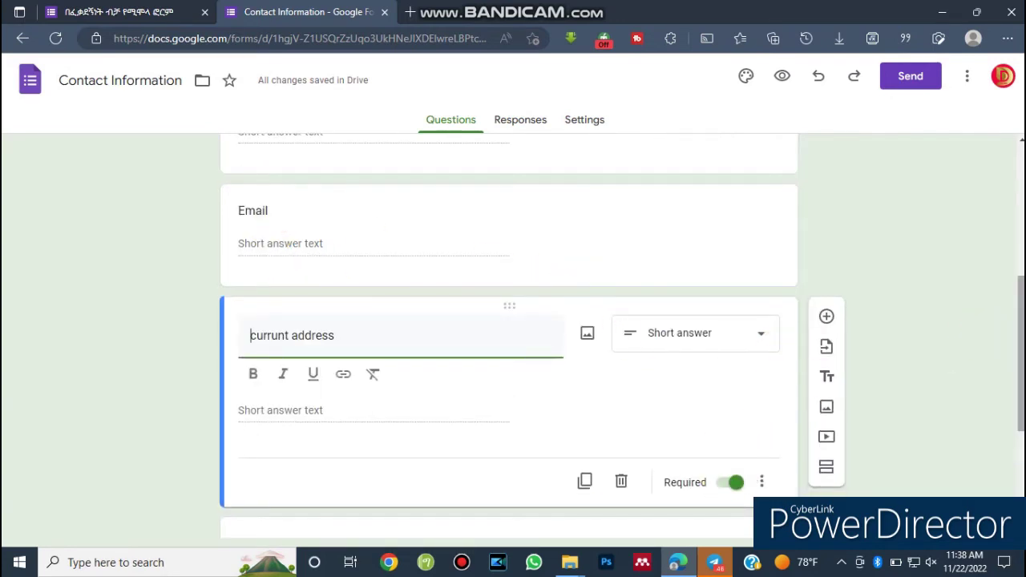
scroll(705, 449, down, 3)
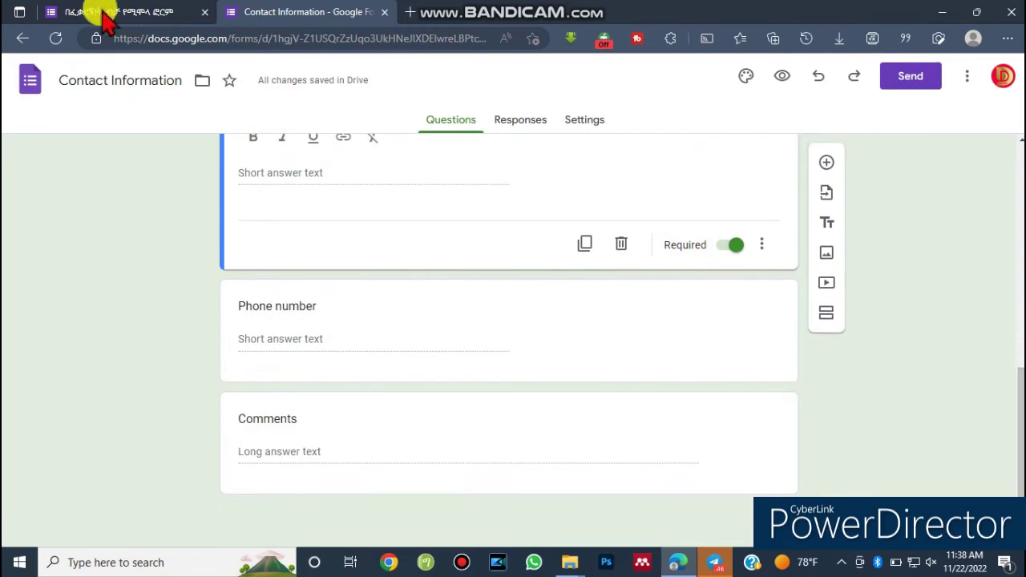
click(104, 12)
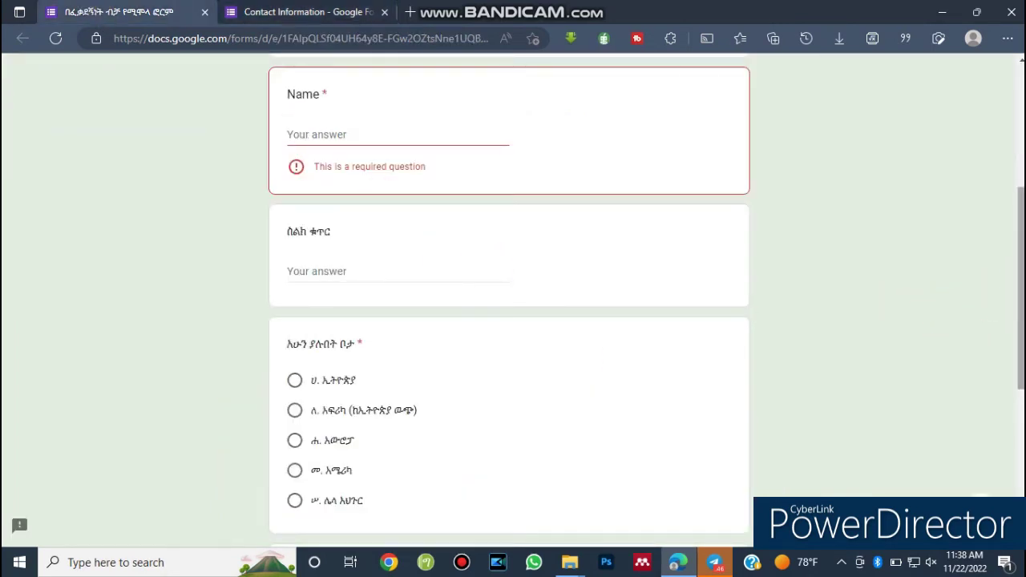
click(312, 12)
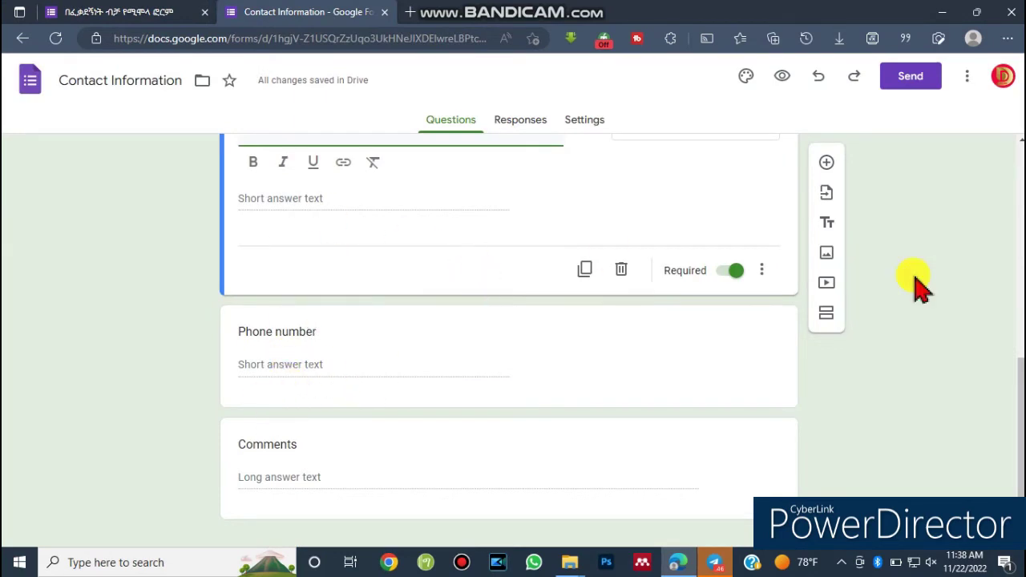
scroll(496, 272, up, 2)
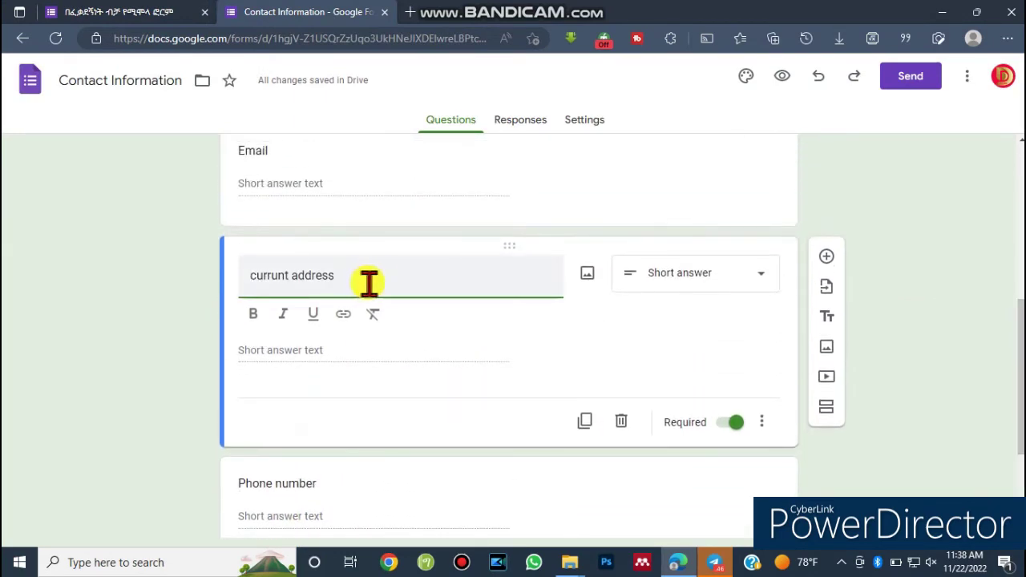
click(298, 360)
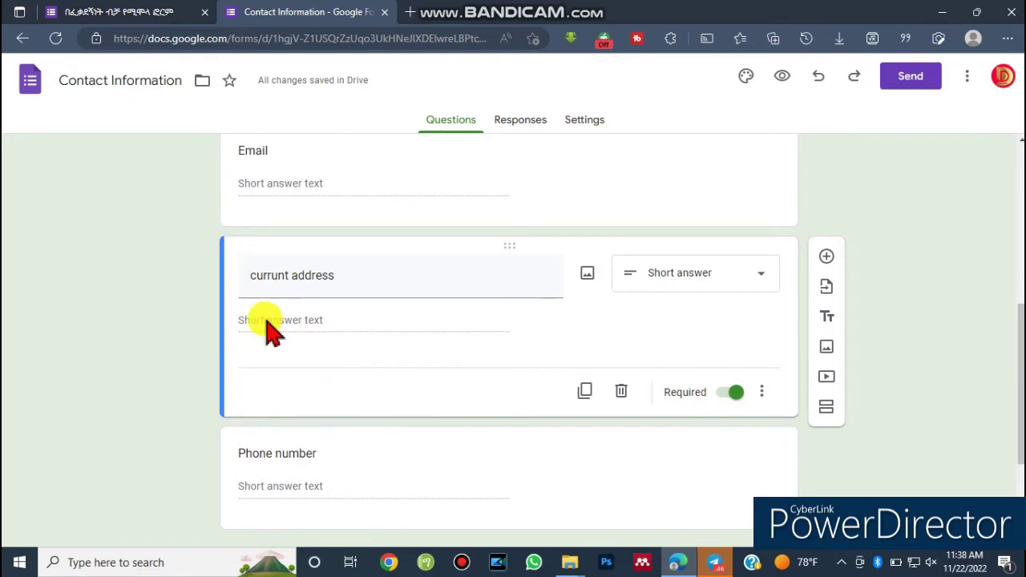
click(761, 275)
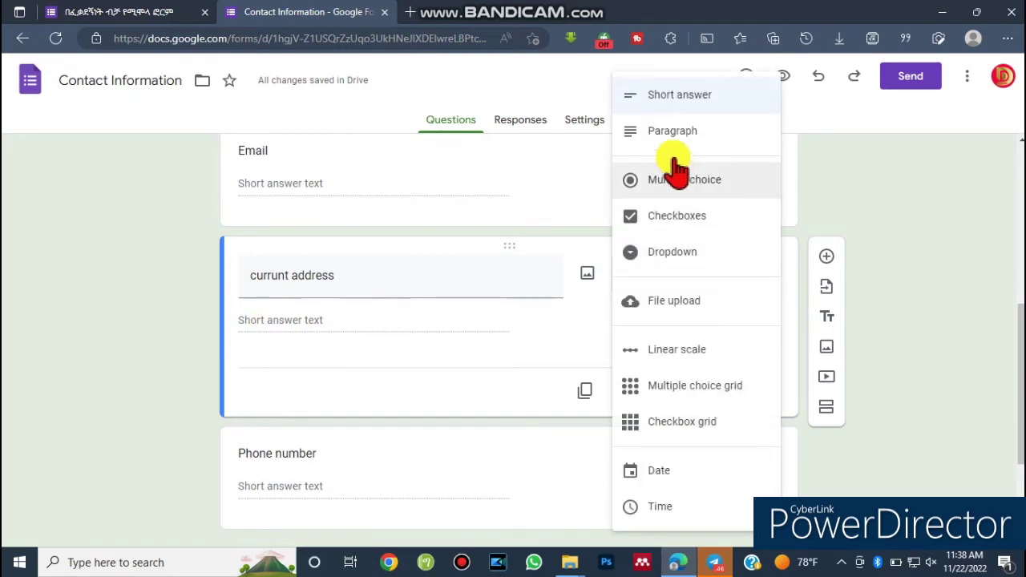
Make currunt address multiple choice with 'Ethiopia' as its first option.
click(677, 184)
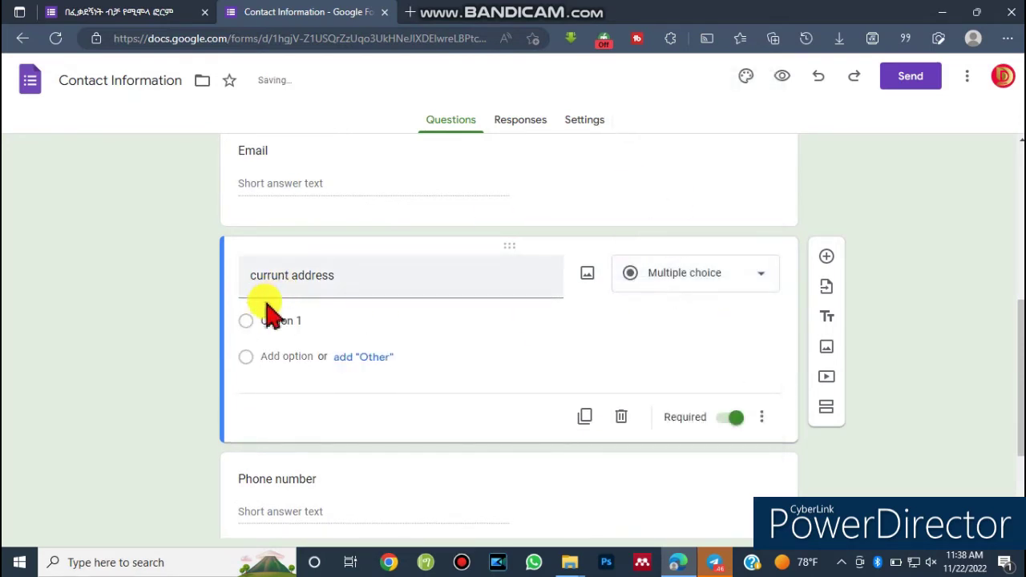
click(250, 320)
click(250, 325)
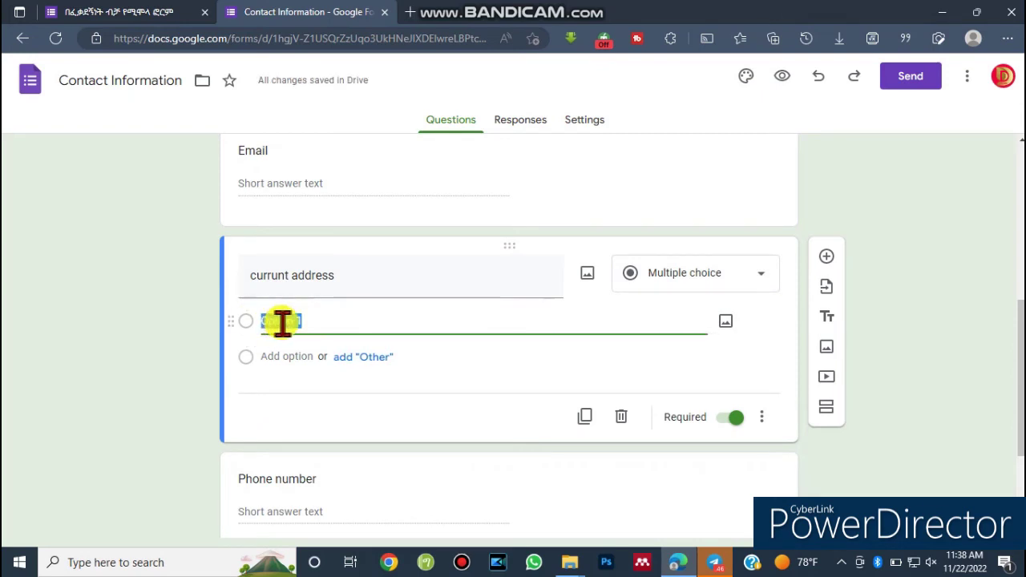
text(a)
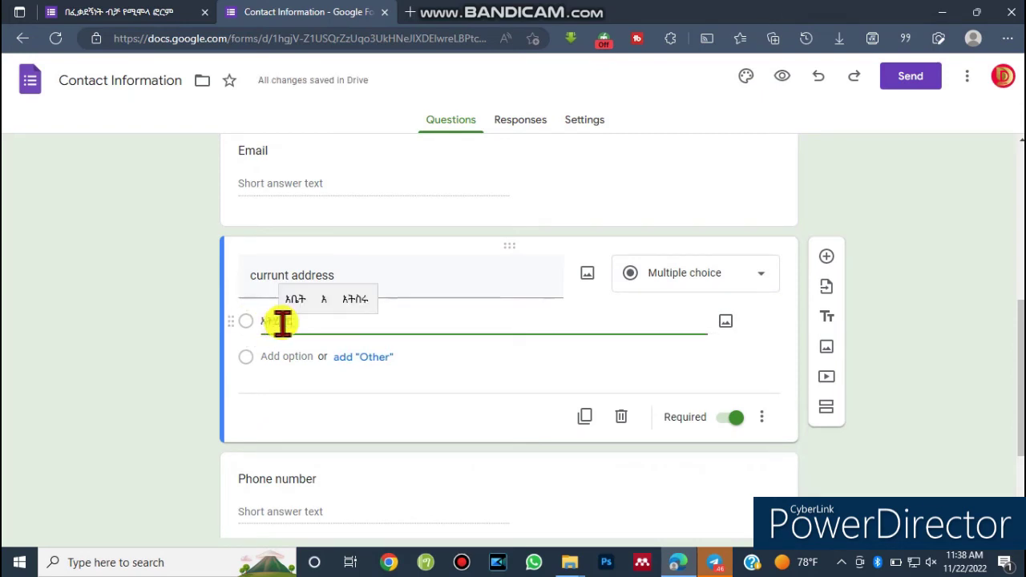
key(space)
key(ctrl+alt+d)
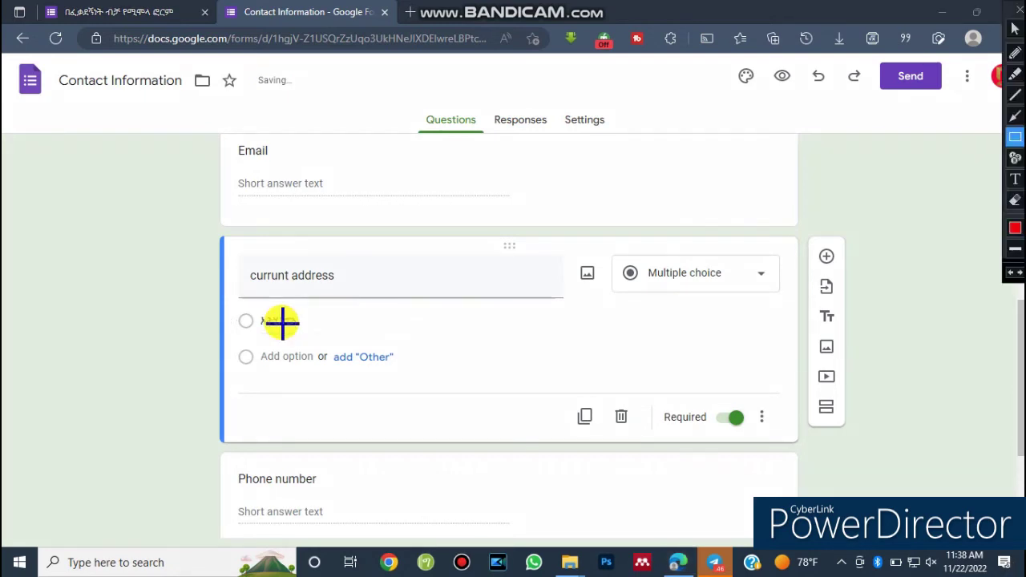
key(ctrl+alt+d)
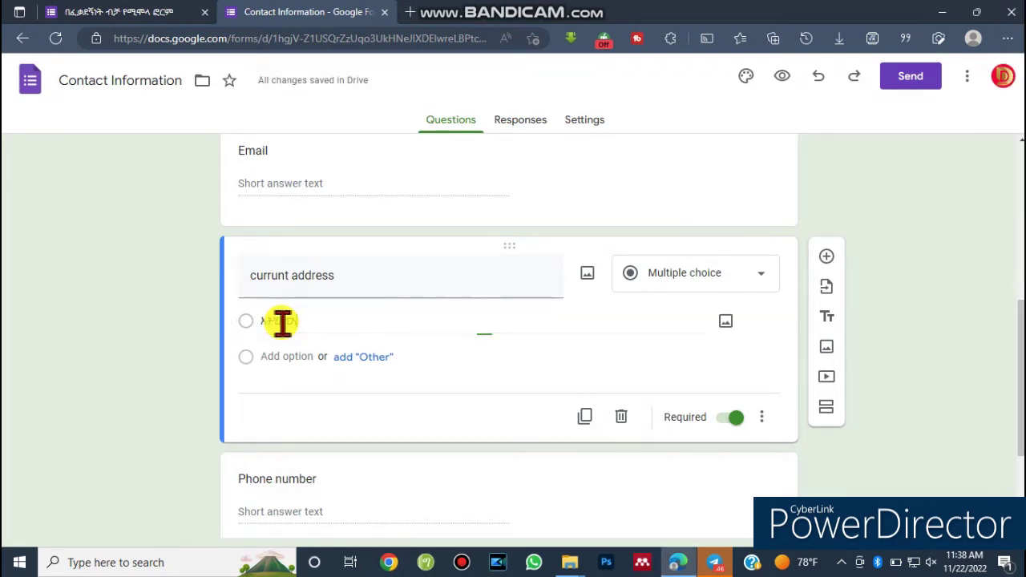
click(282, 321)
drag(309, 324, 250, 319)
text(Ethiopia)
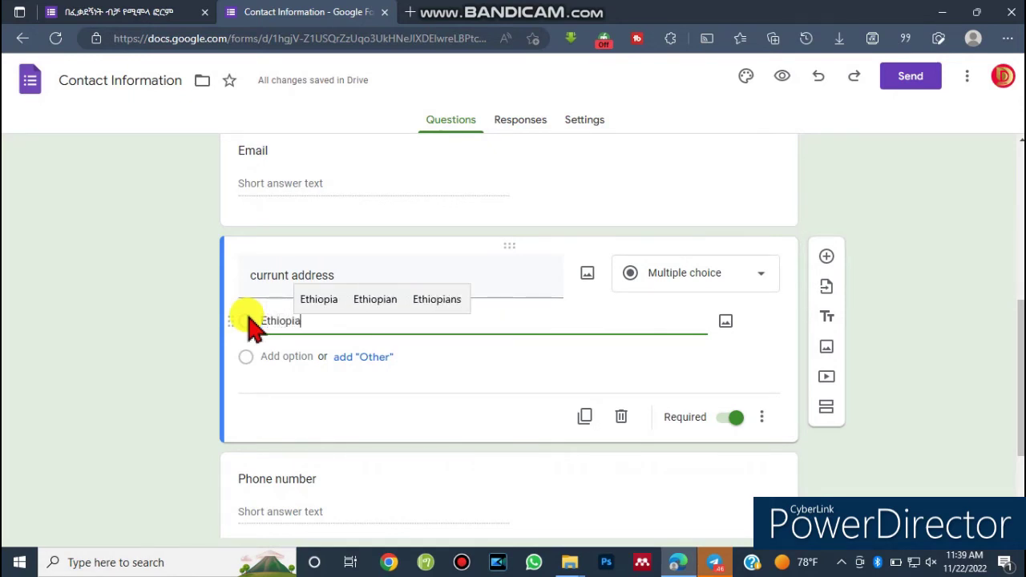
Add 'Africa' and 'Others' as the second and third options.
click(249, 365)
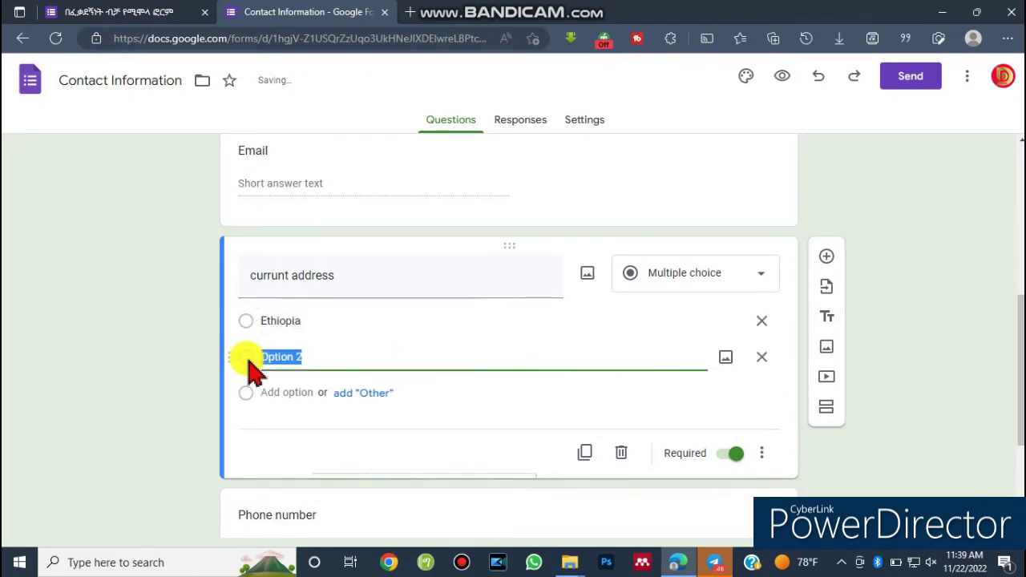
double_click(263, 320)
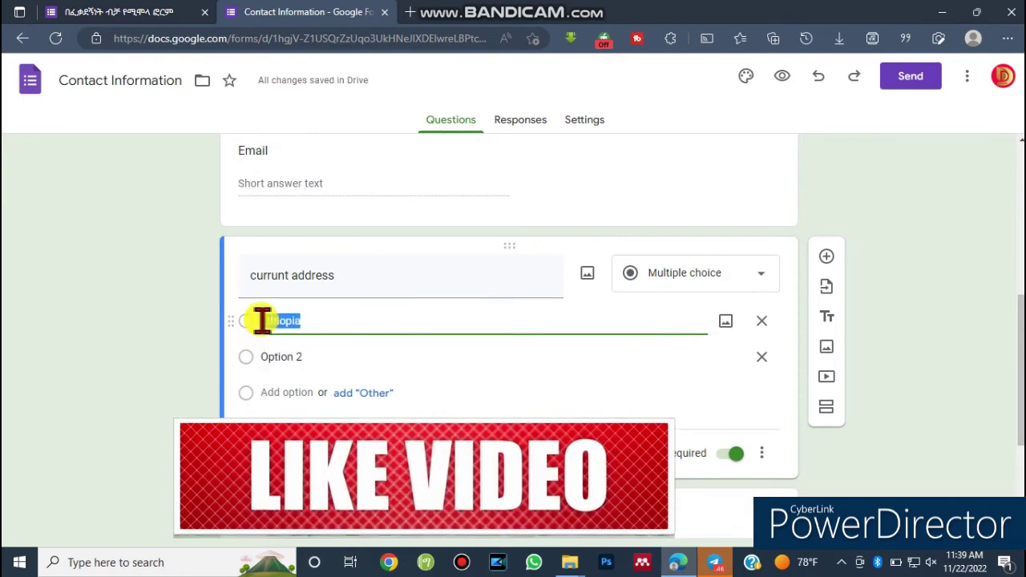
click(263, 363)
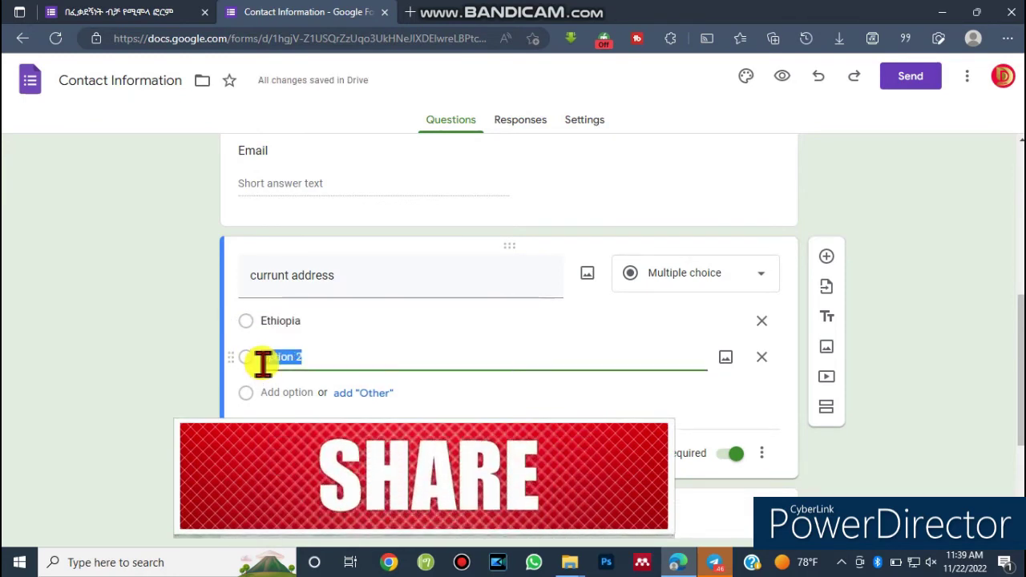
text(Af)
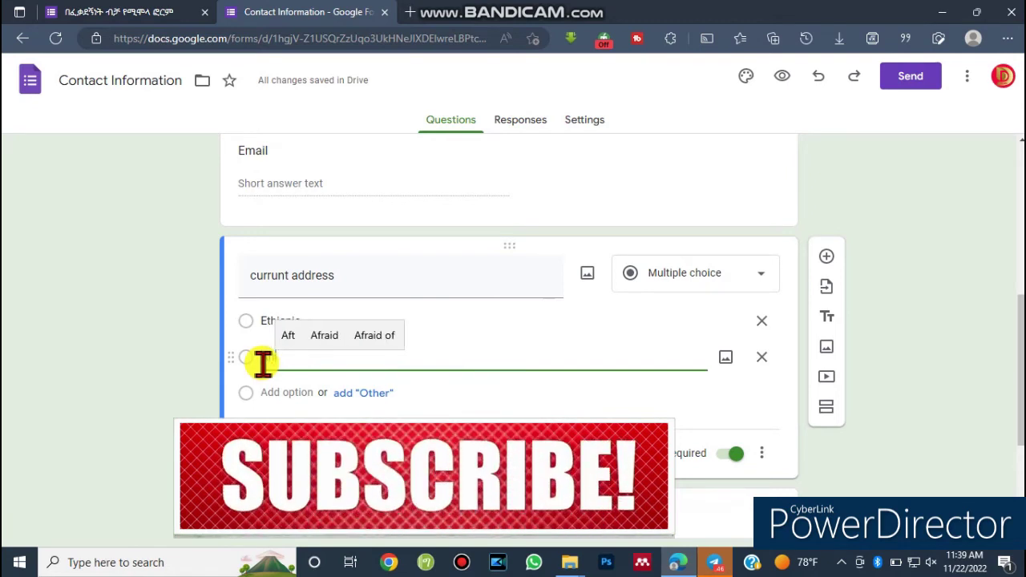
text(rica)
click(240, 393)
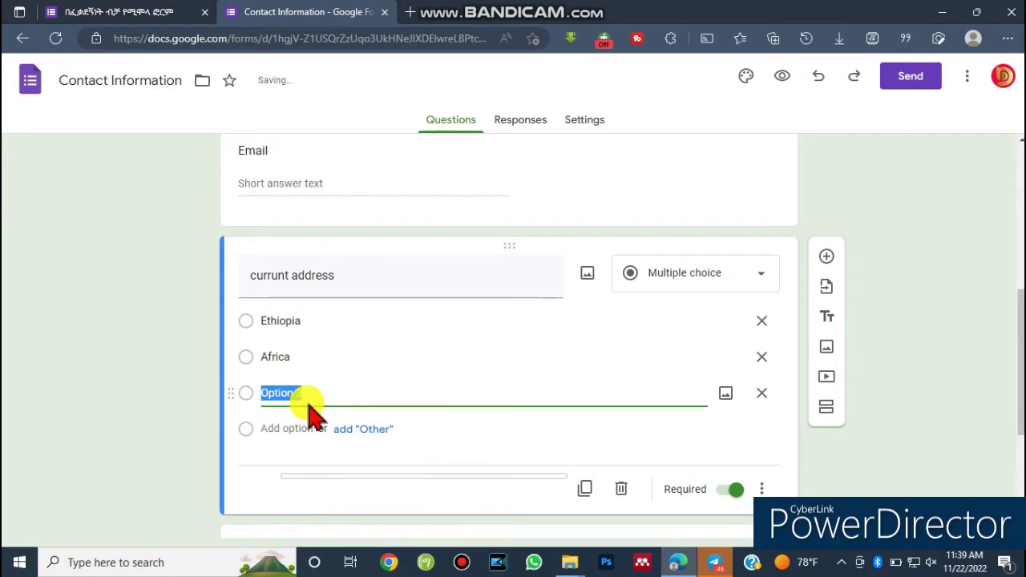
text(Others)
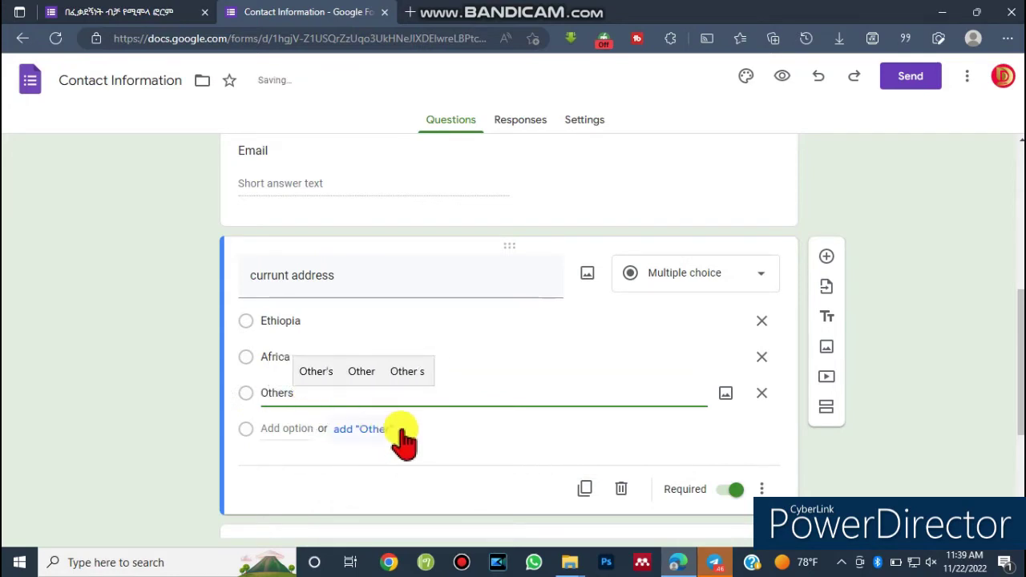
click(417, 440)
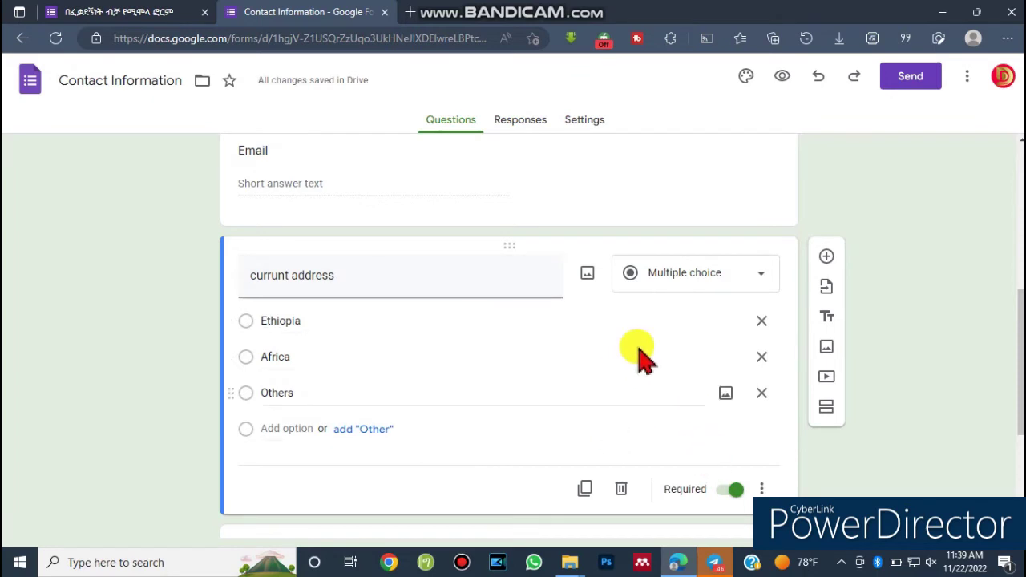
scroll(486, 195, up, 5)
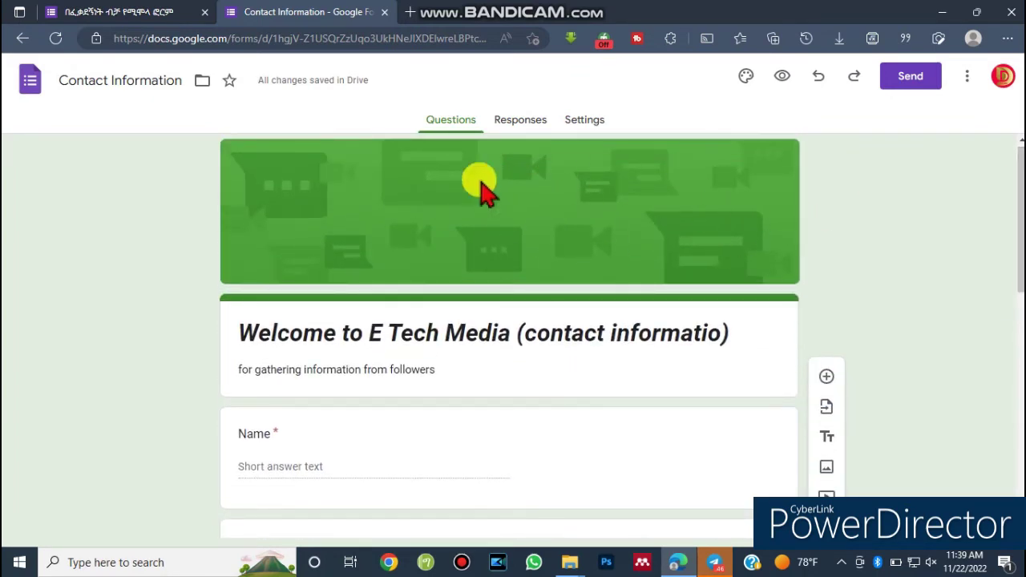
Compare the green header with the live form's banner, then start a new tab for Canva.
key(ctrl+alt+g)
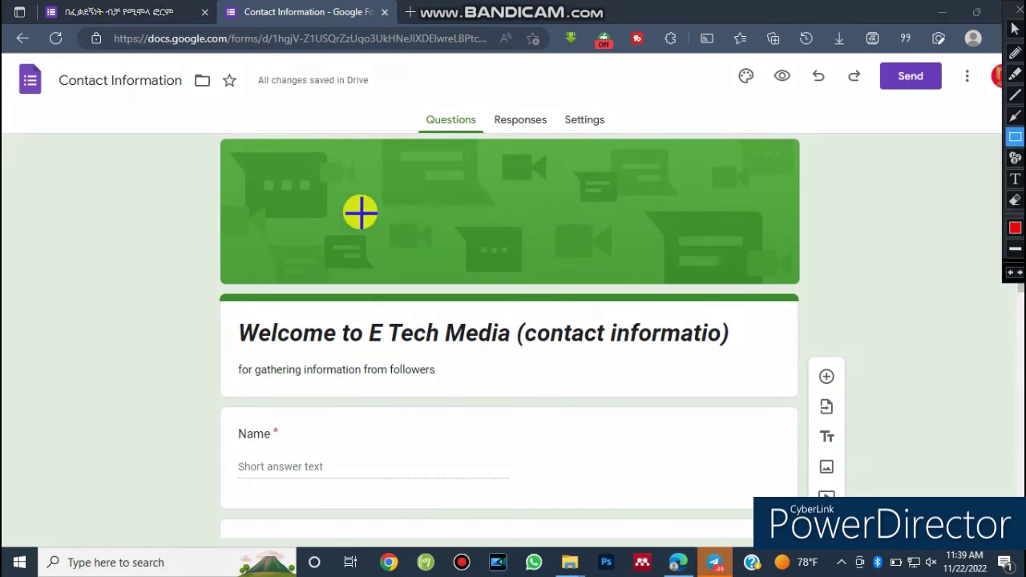
mouse_move(199, 138)
mouse_down()
mouse_move(217, 247)
mouse_move(459, 280)
mouse_move(847, 286)
mouse_move(821, 293)
mouse_up()
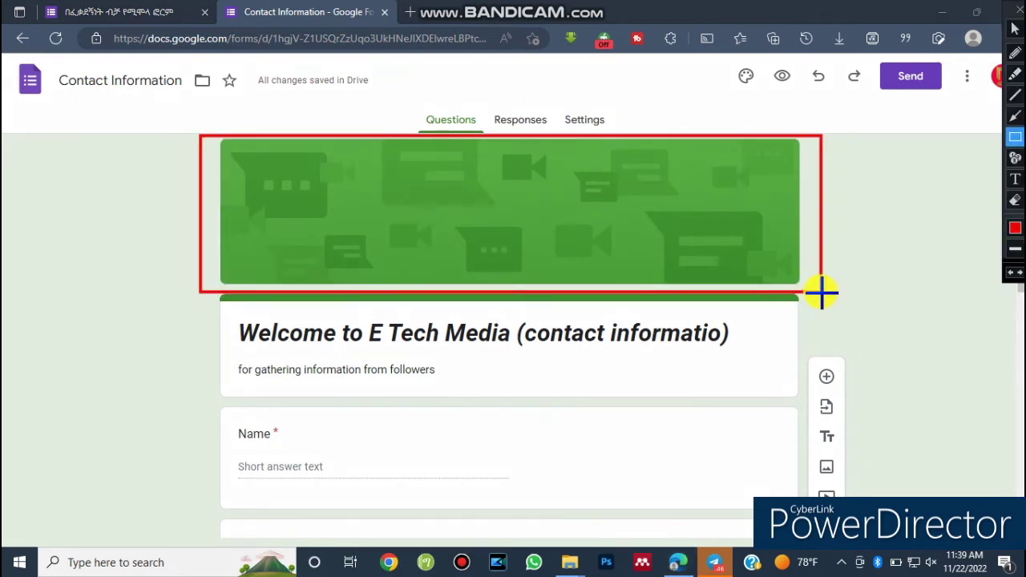
click(152, 12)
drag(1012, 293, 1010, 87)
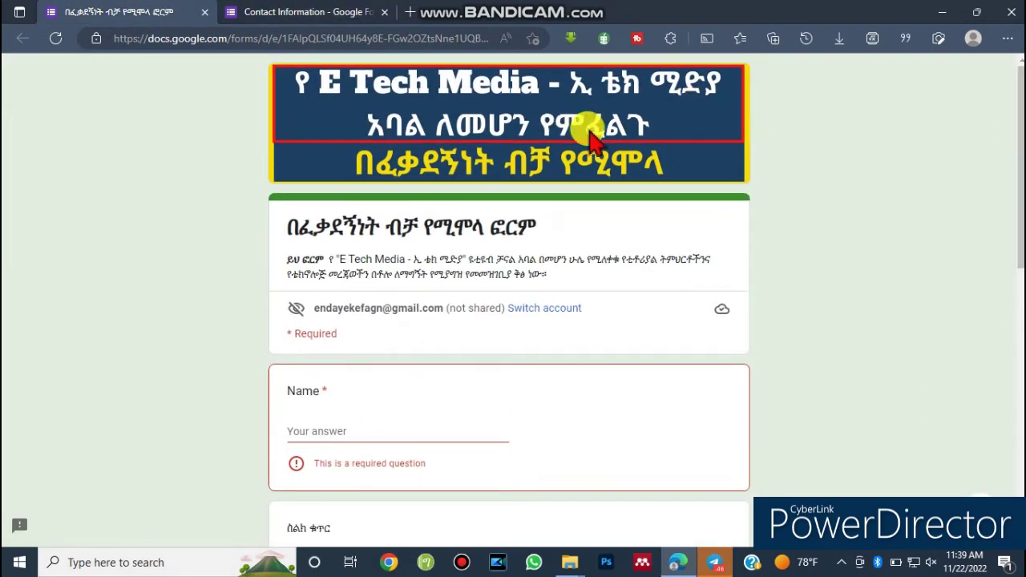
click(308, 11)
drag(336, 18, 326, 19)
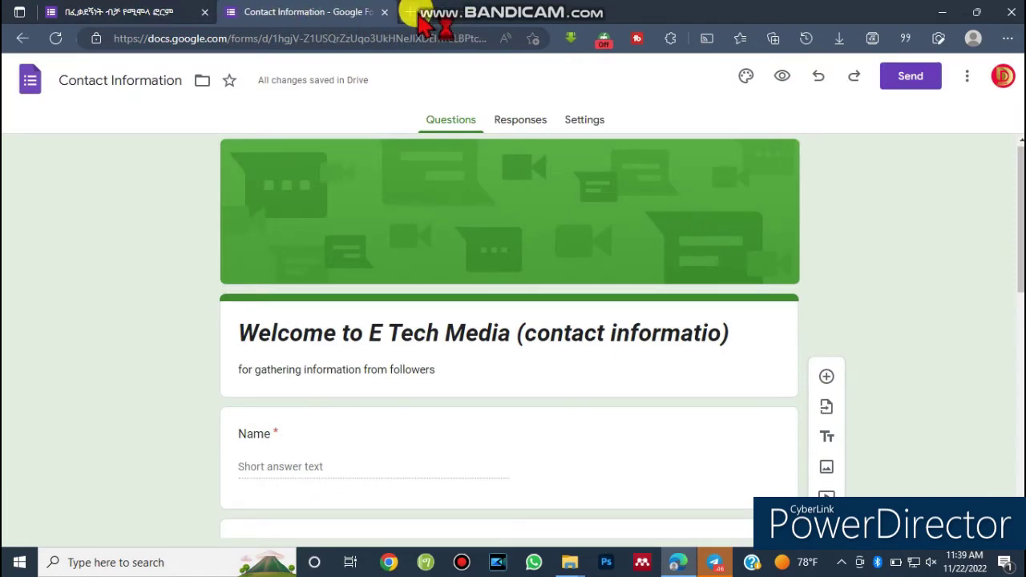
click(415, 16)
text(can)
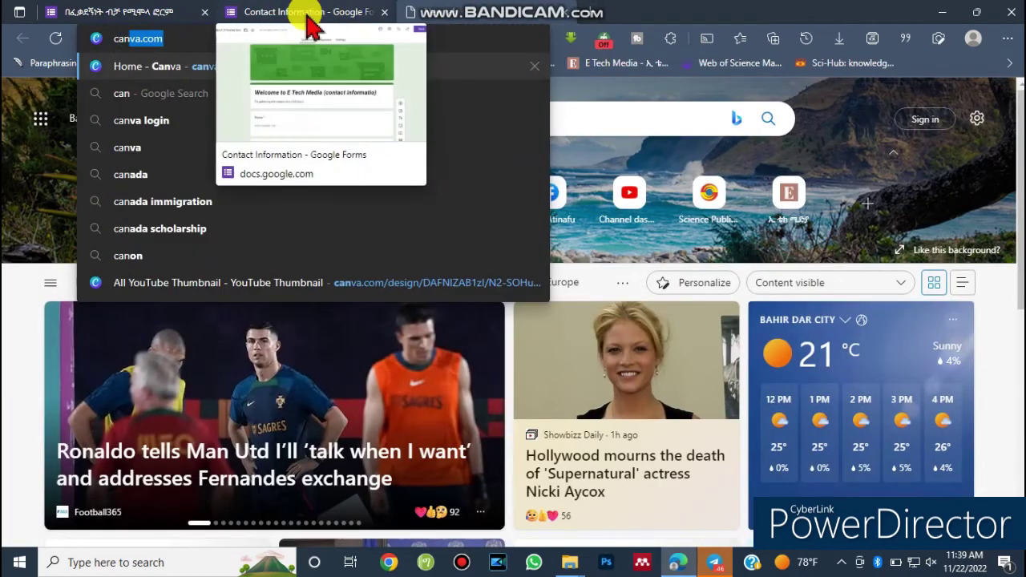
Open the Blue and Red Modern Gaming banner design from Canva home.
click(213, 65)
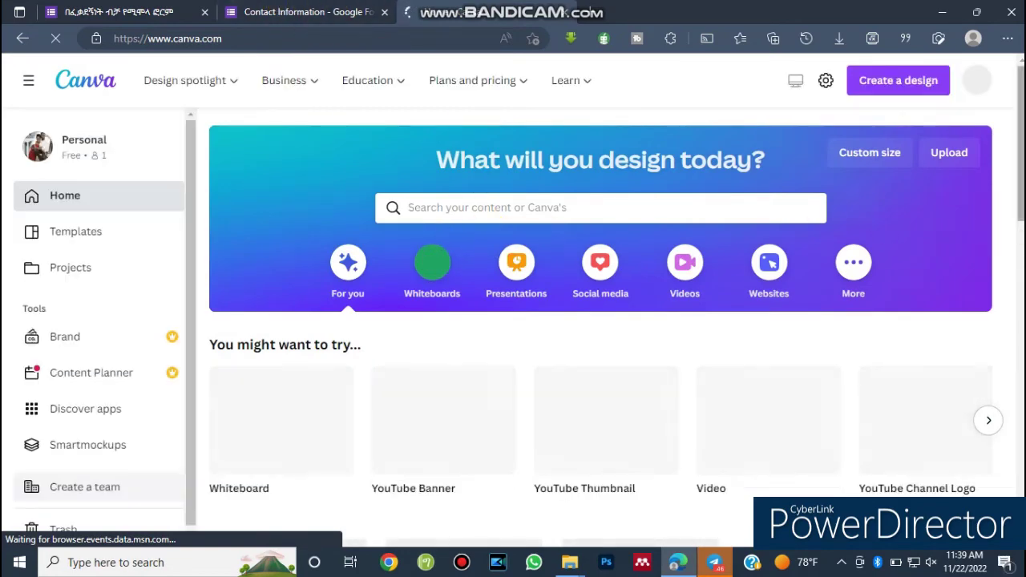
scroll(430, 257, down, 3)
scroll(512, 336, down, 7)
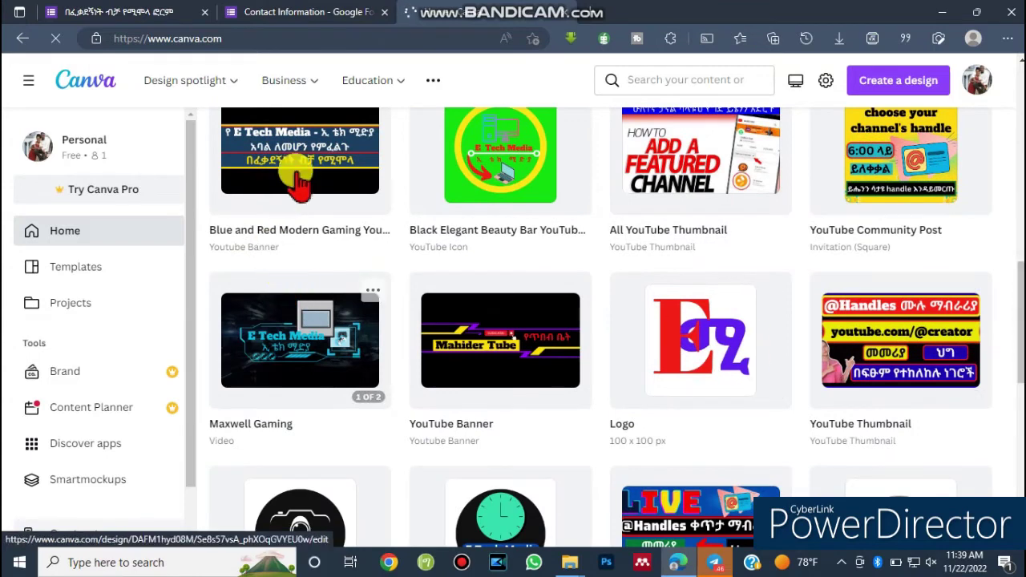
click(305, 161)
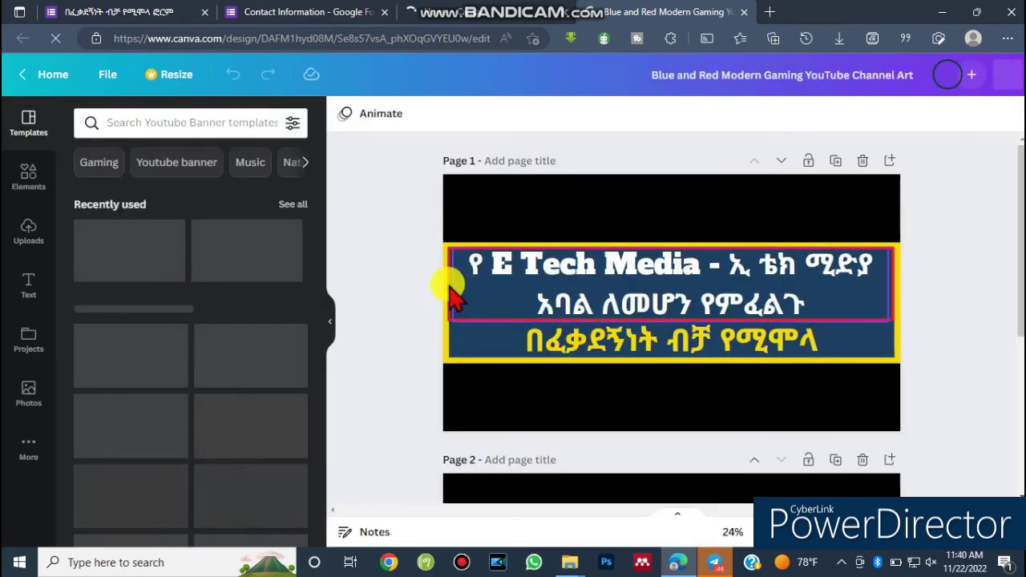
Resize the banner's title box, then go back to the Contact Information form.
click(445, 290)
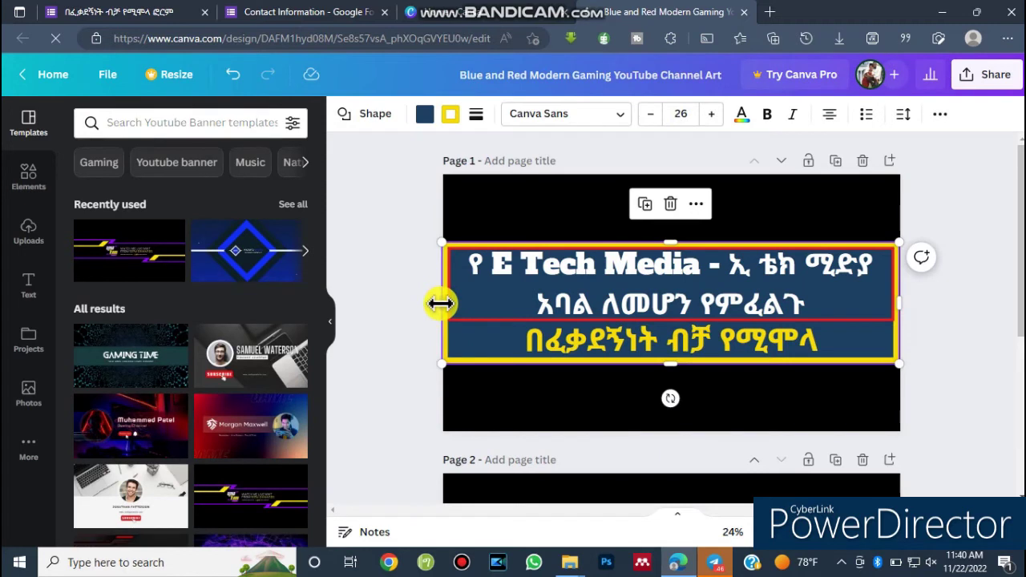
drag(444, 303, 438, 302)
drag(668, 241, 668, 251)
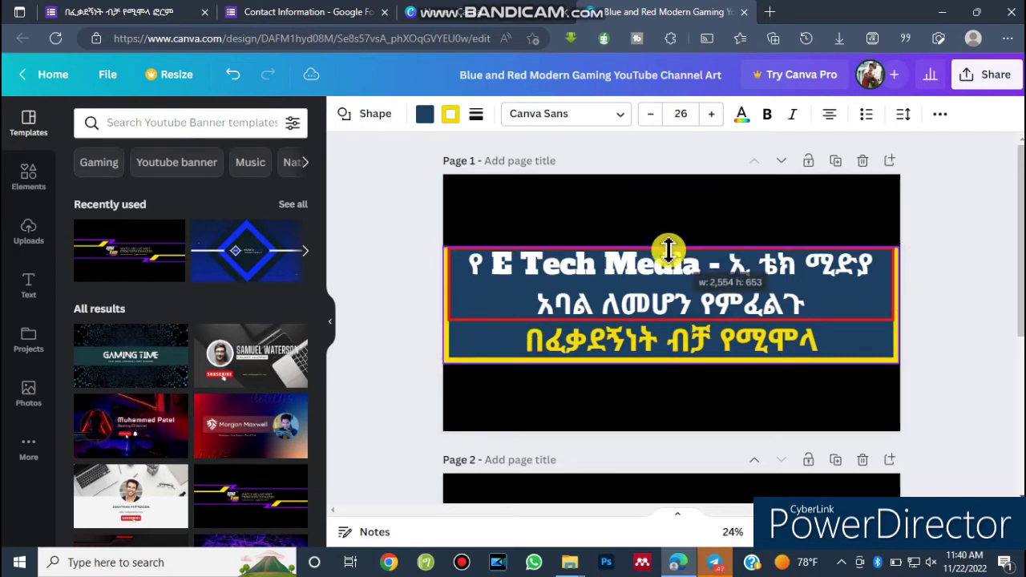
drag(668, 244, 668, 245)
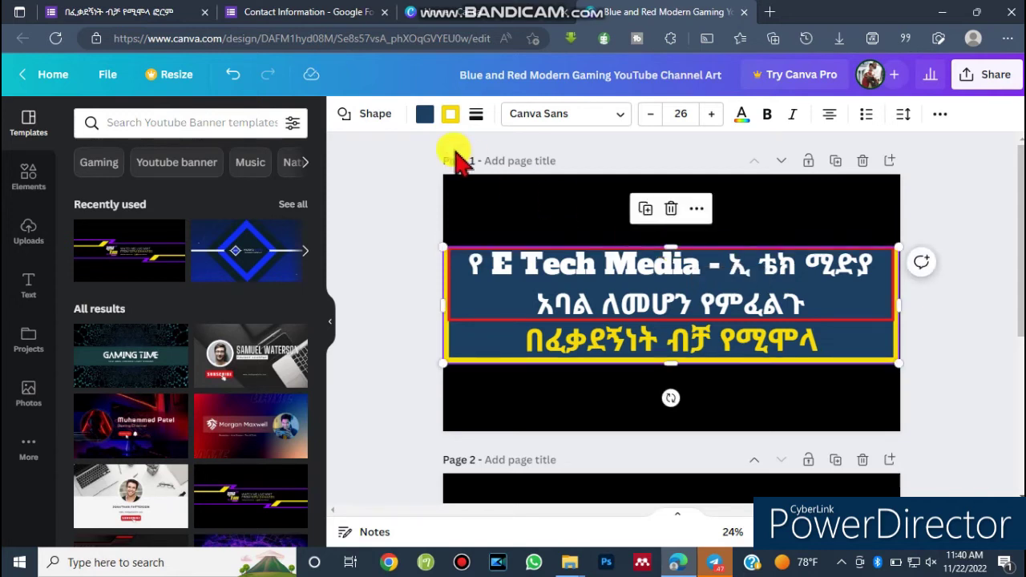
click(727, 339)
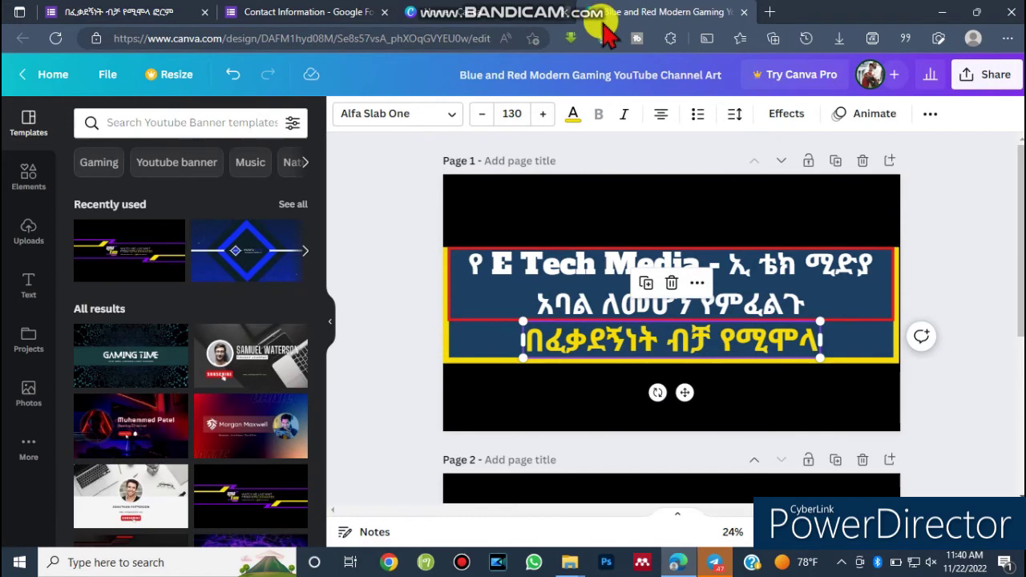
click(306, 12)
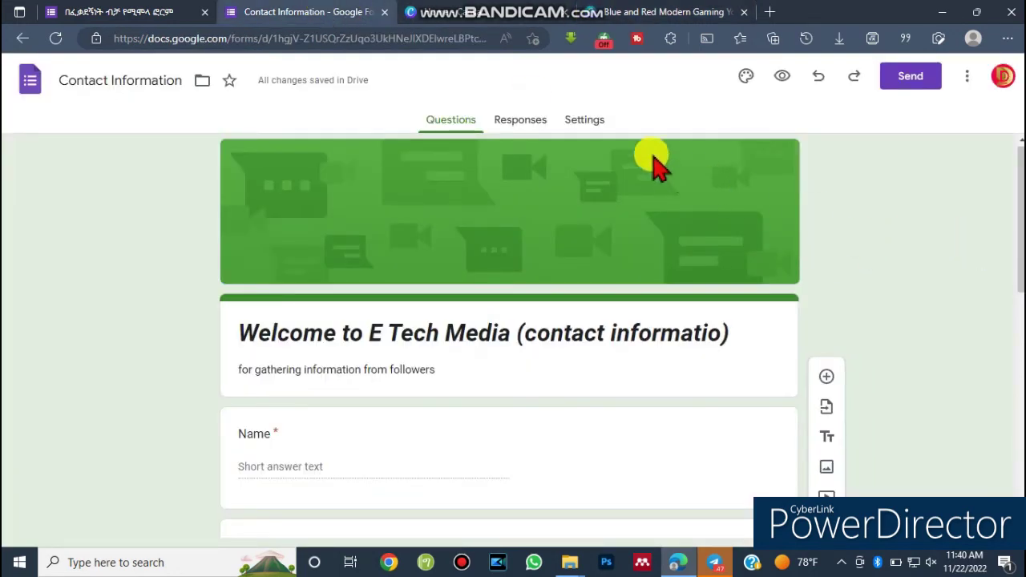
drag(1016, 231, 1016, 252)
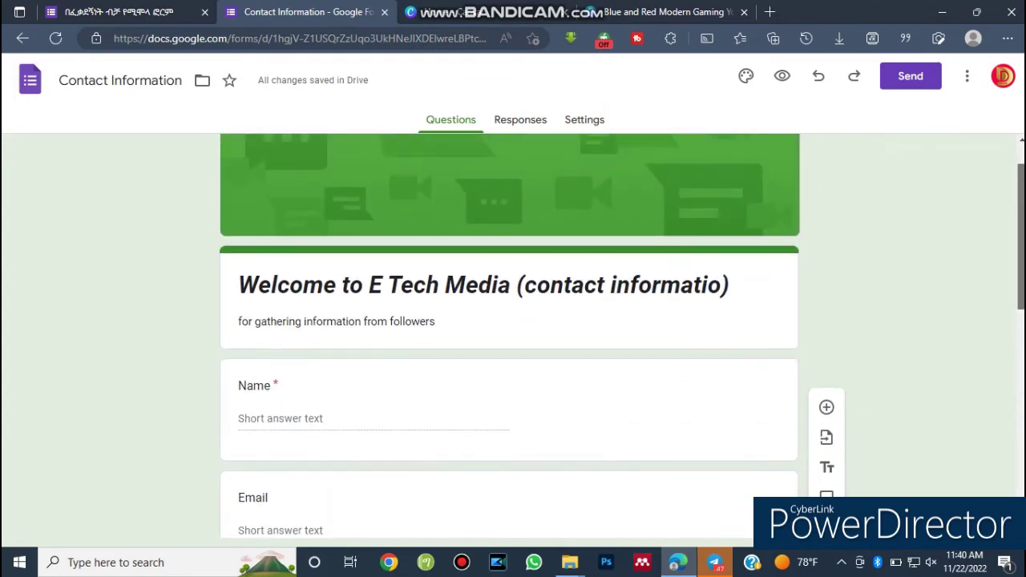
click(585, 122)
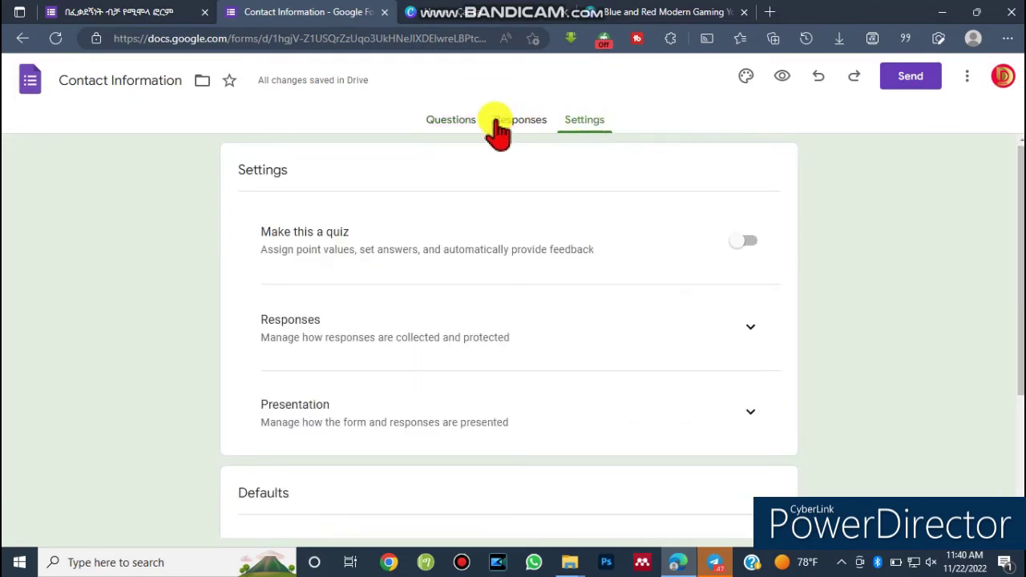
click(501, 126)
click(458, 135)
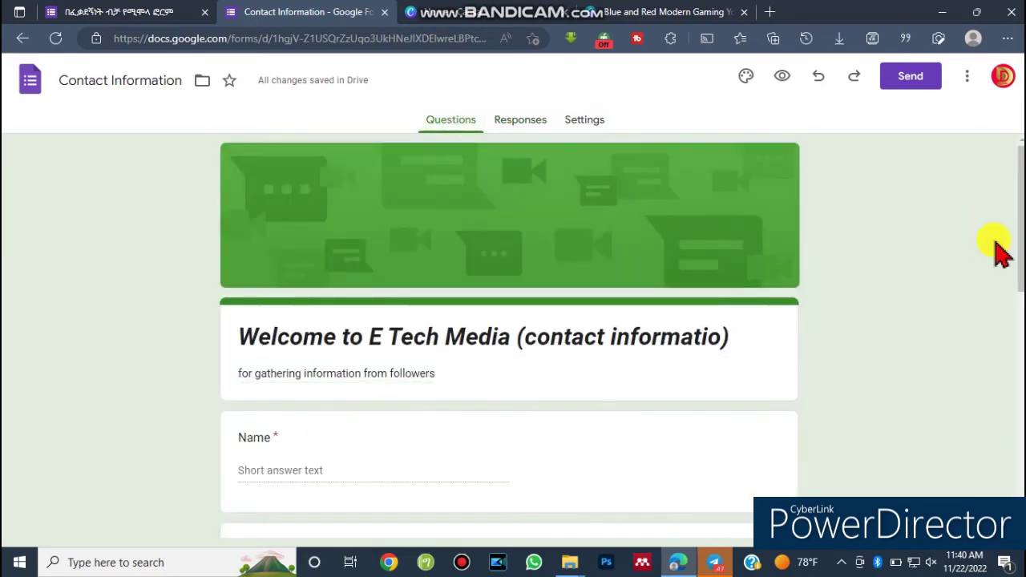
scroll(1001, 245, down, 2)
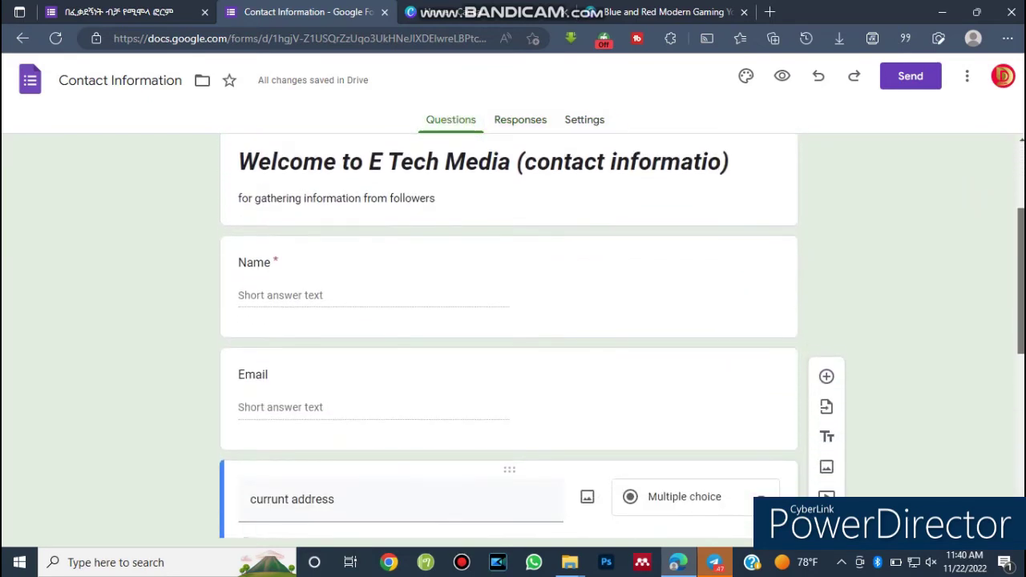
drag(1018, 272, 1008, 229)
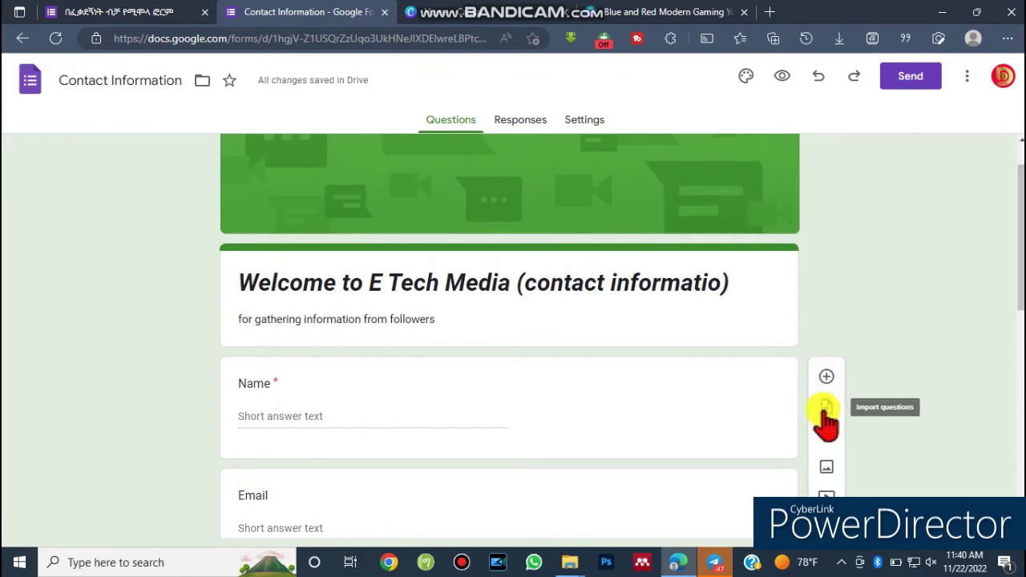
drag(1016, 281, 1021, 327)
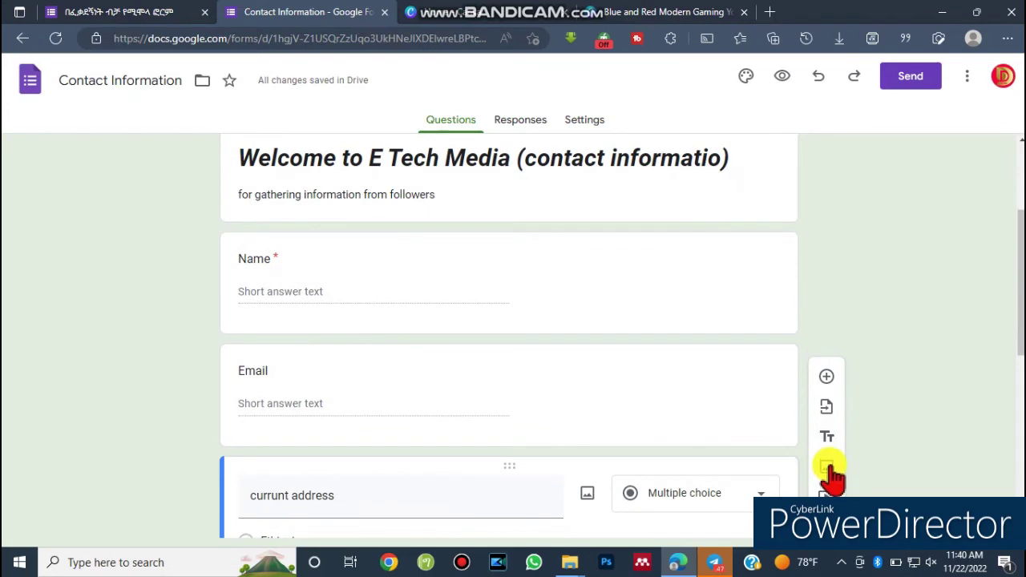
Upload the Blue and Red banner file from Downloads as an image item below the current address question.
click(827, 467)
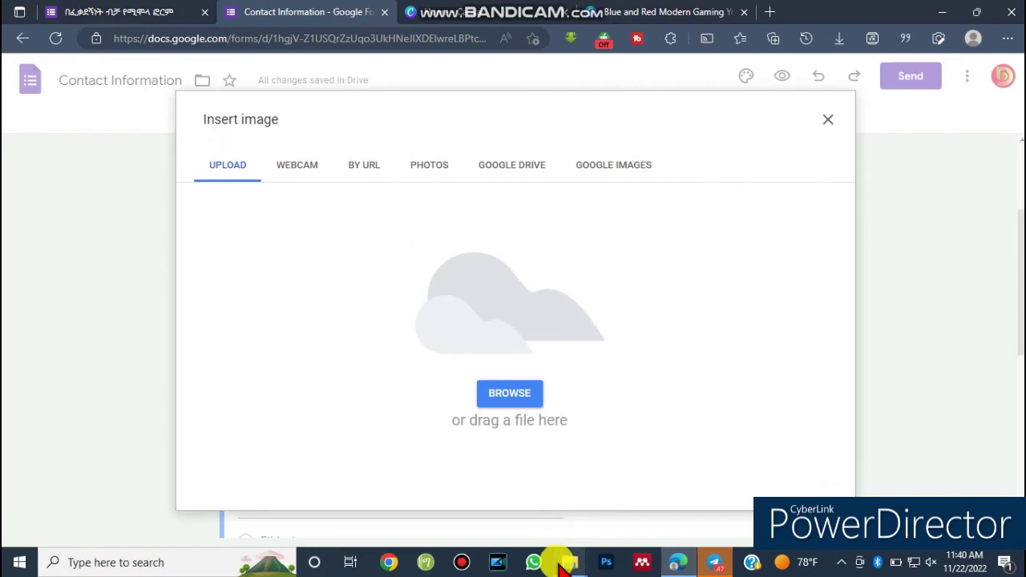
mouse_move(565, 565)
click(654, 501)
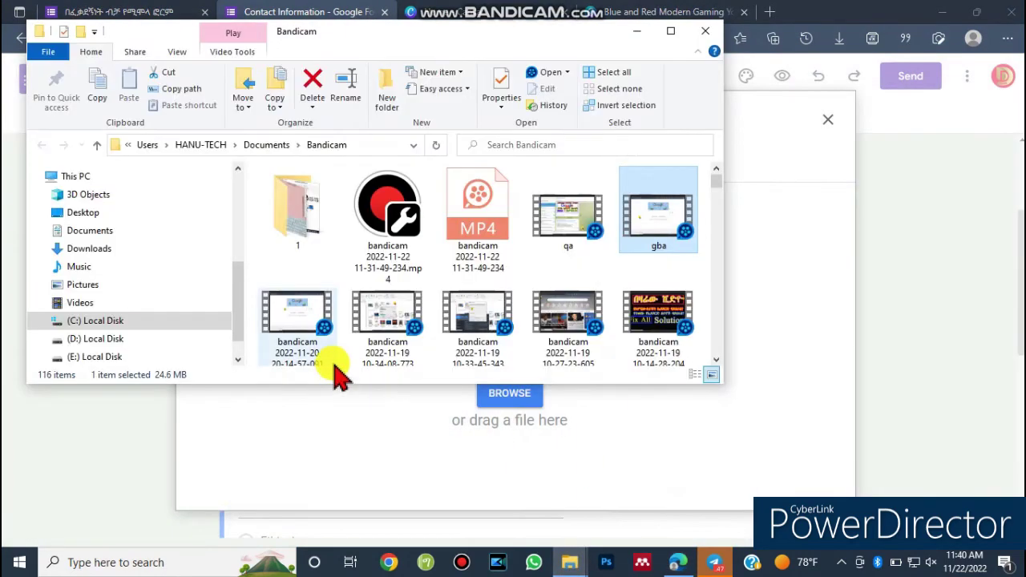
click(566, 565)
click(513, 531)
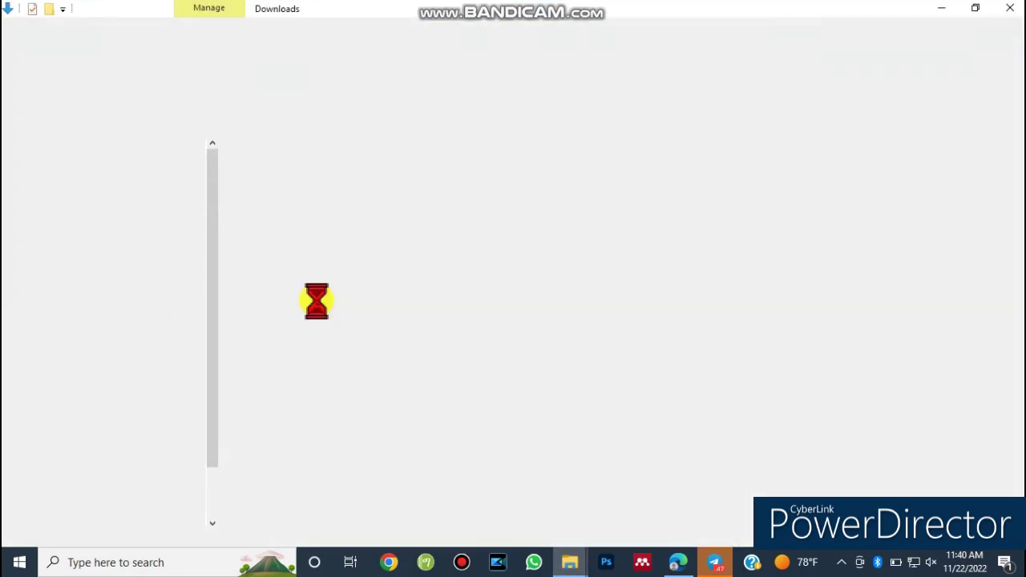
drag(276, 226, 617, 375)
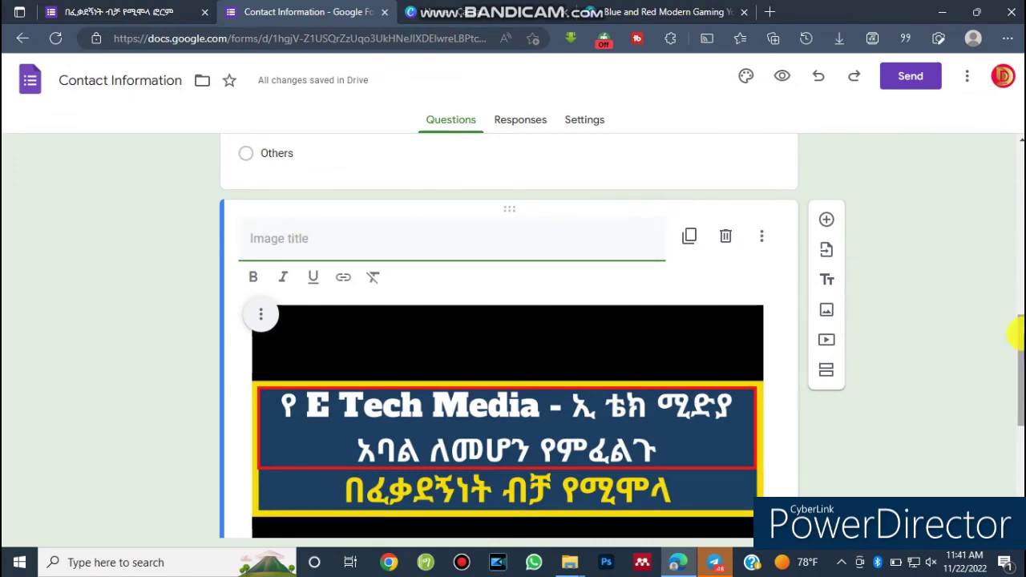
scroll(1016, 335, up, 7)
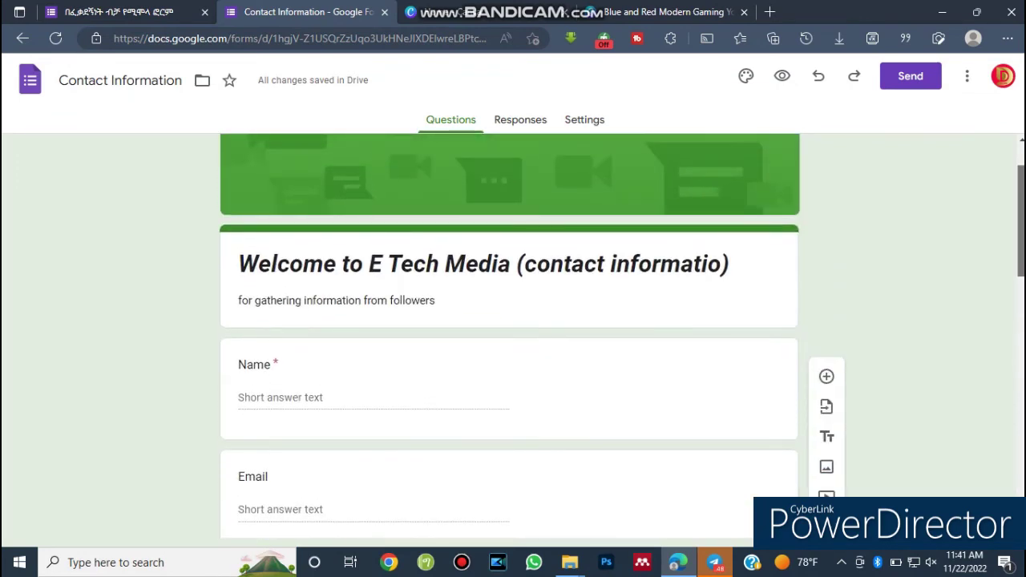
Swap the form's green header for the colourful candy pills image from the built-in header themes.
triple_click(647, 263)
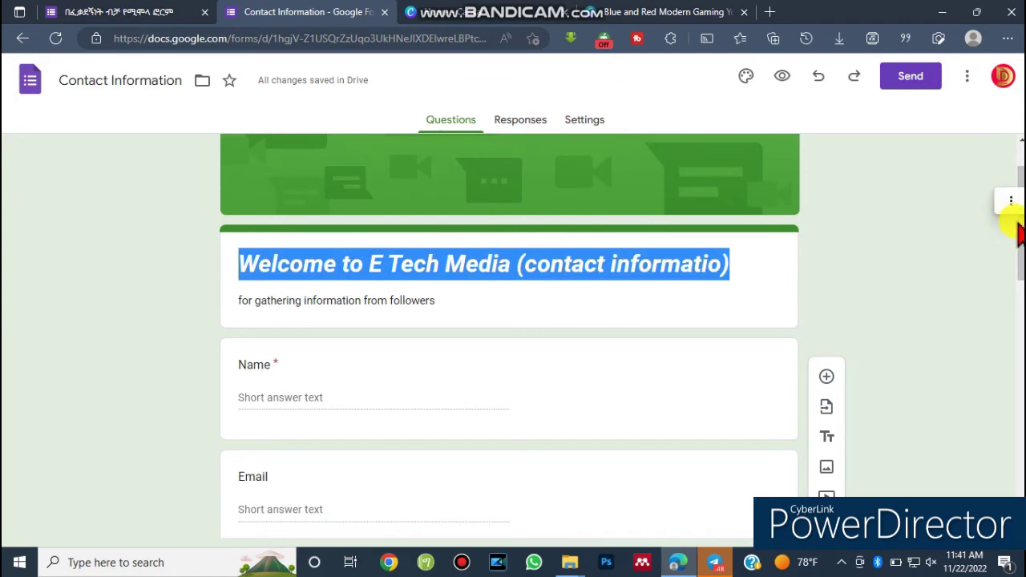
right_click(613, 210)
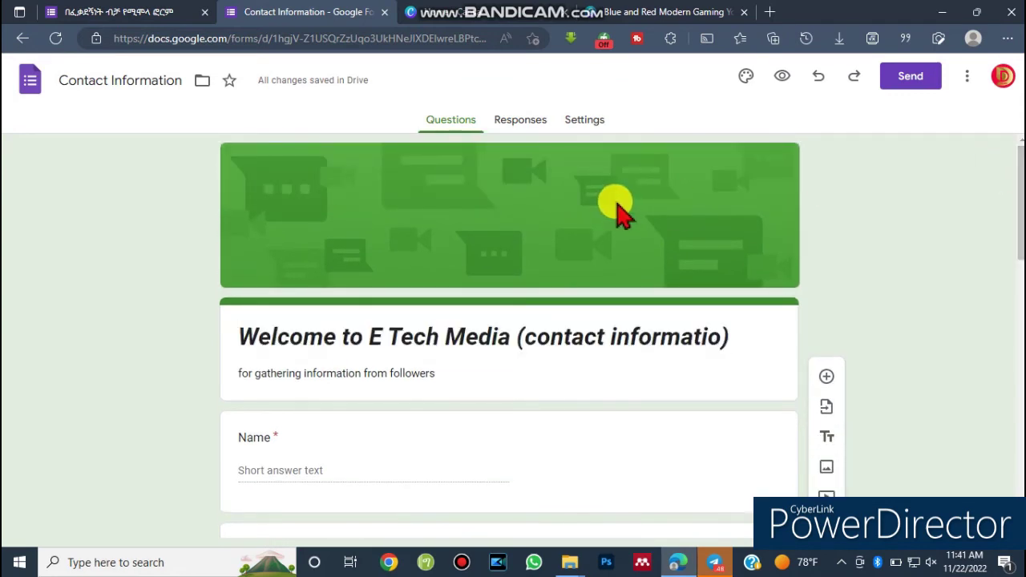
click(517, 230)
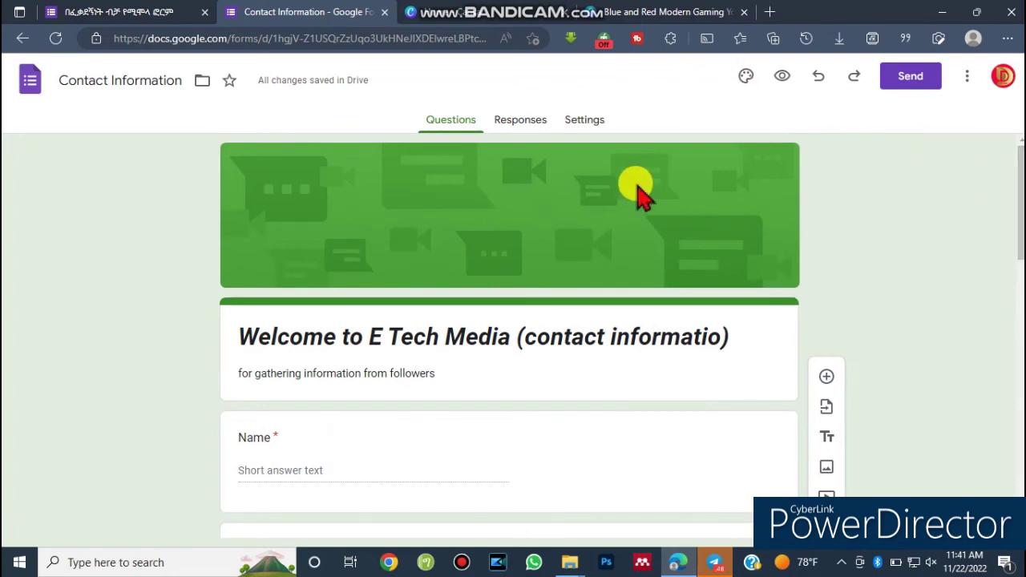
click(746, 80)
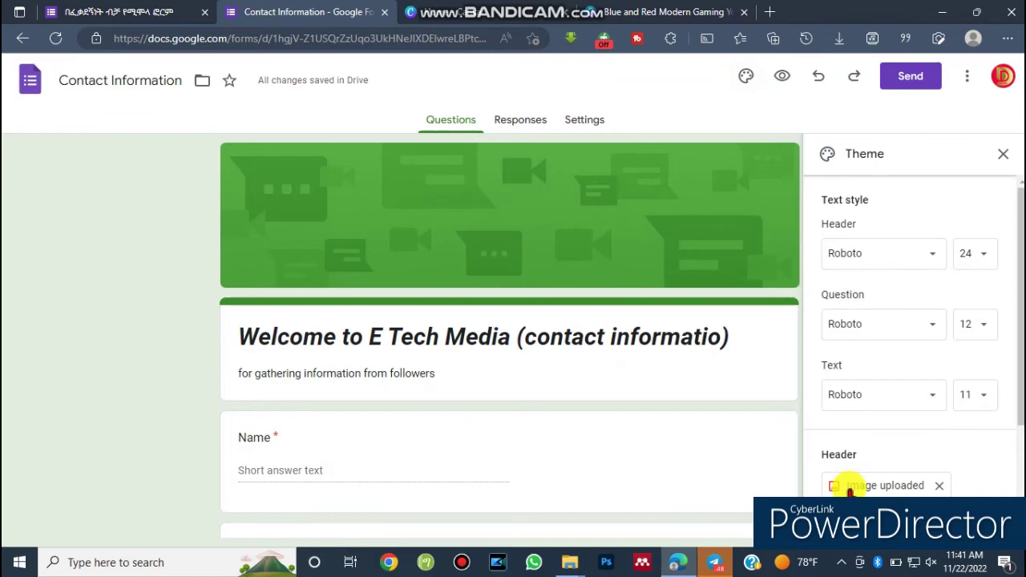
click(849, 487)
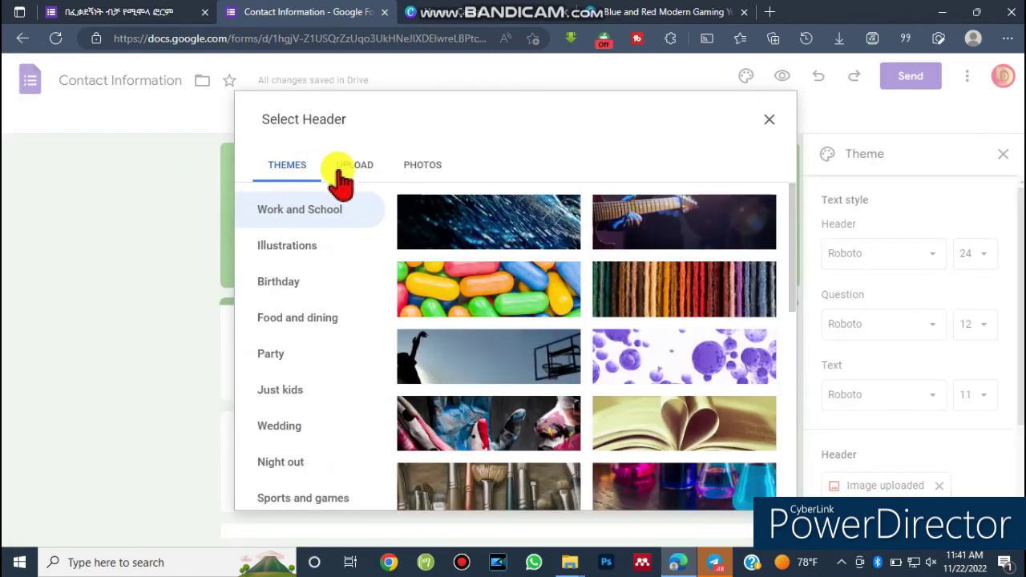
click(349, 169)
click(302, 173)
click(490, 298)
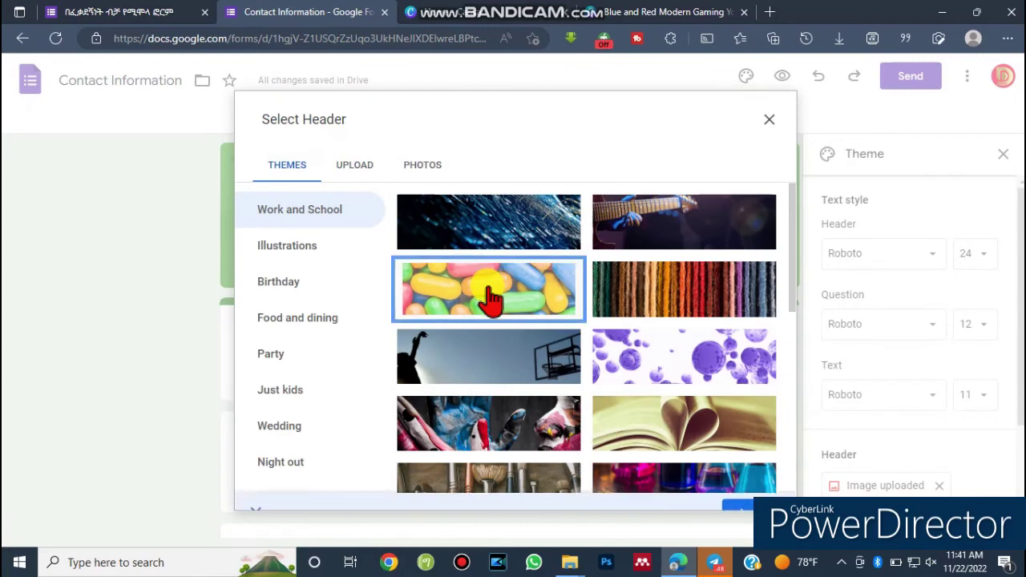
click(748, 488)
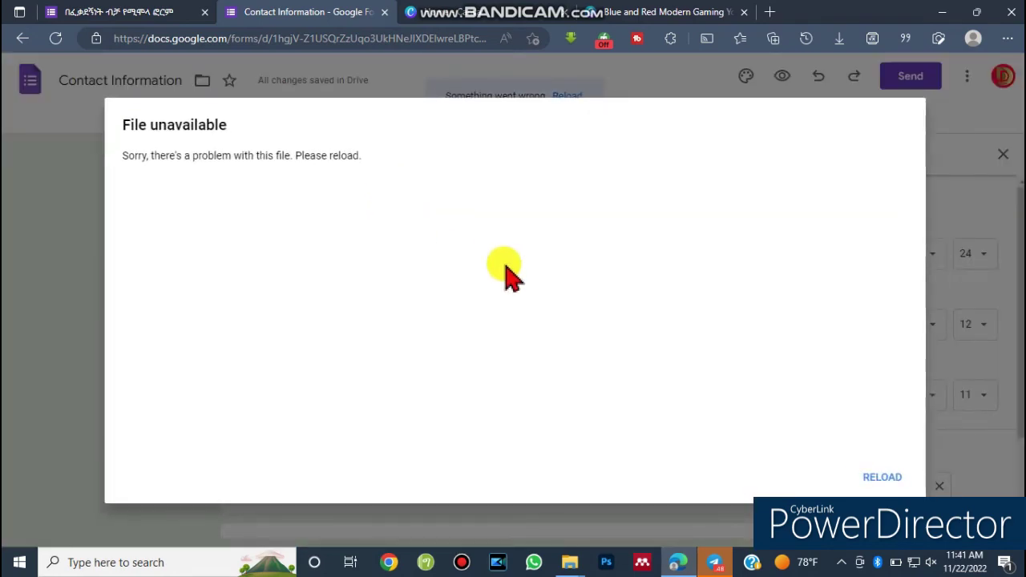
Reload the editor after the file error and finish editing the Name question.
click(879, 481)
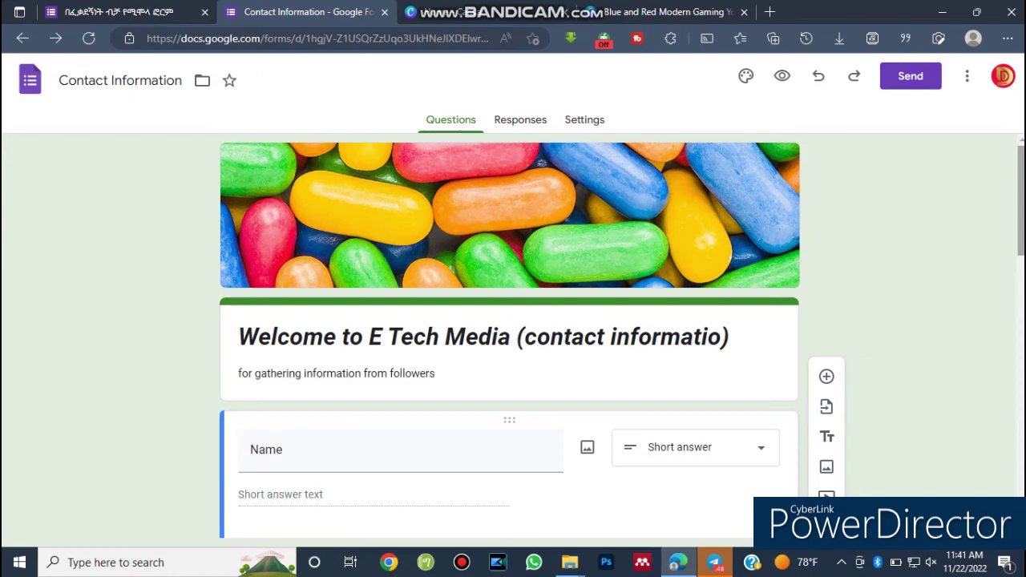
click(558, 296)
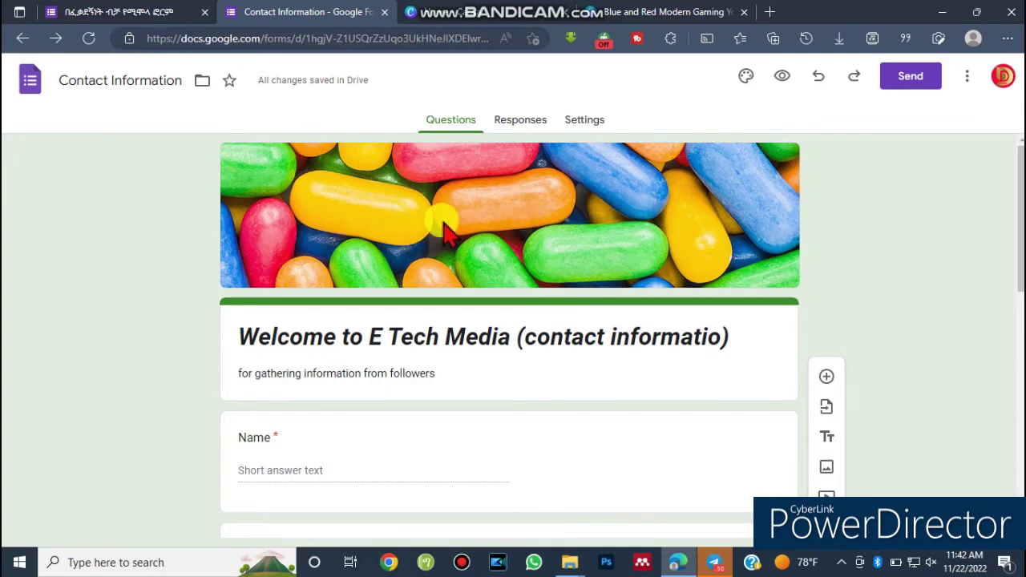
click(744, 80)
Upload the Blue and Red banner file from Downloads as the form's header image.
click(886, 486)
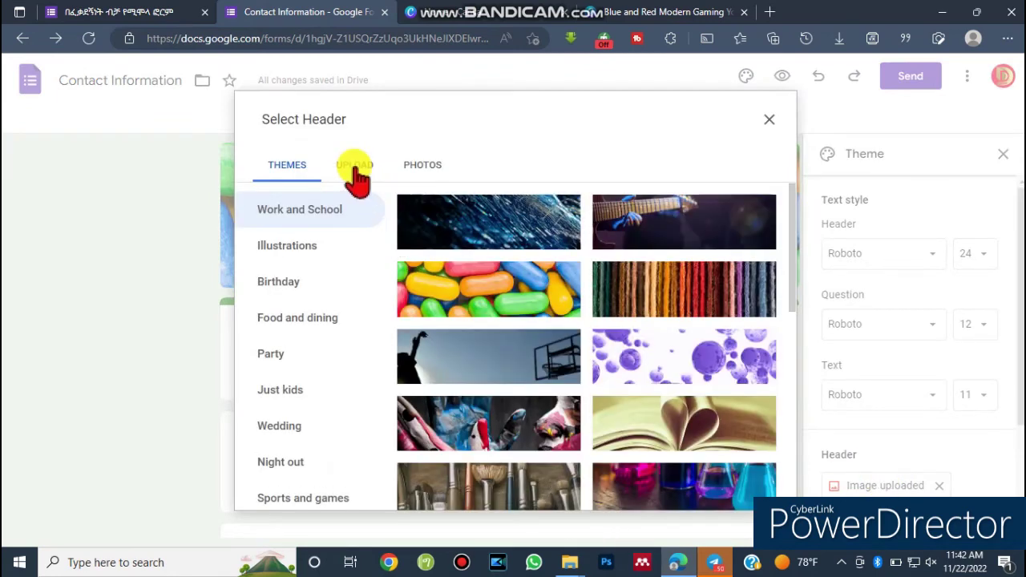
click(355, 166)
mouse_move(565, 565)
click(510, 508)
drag(273, 224, 469, 373)
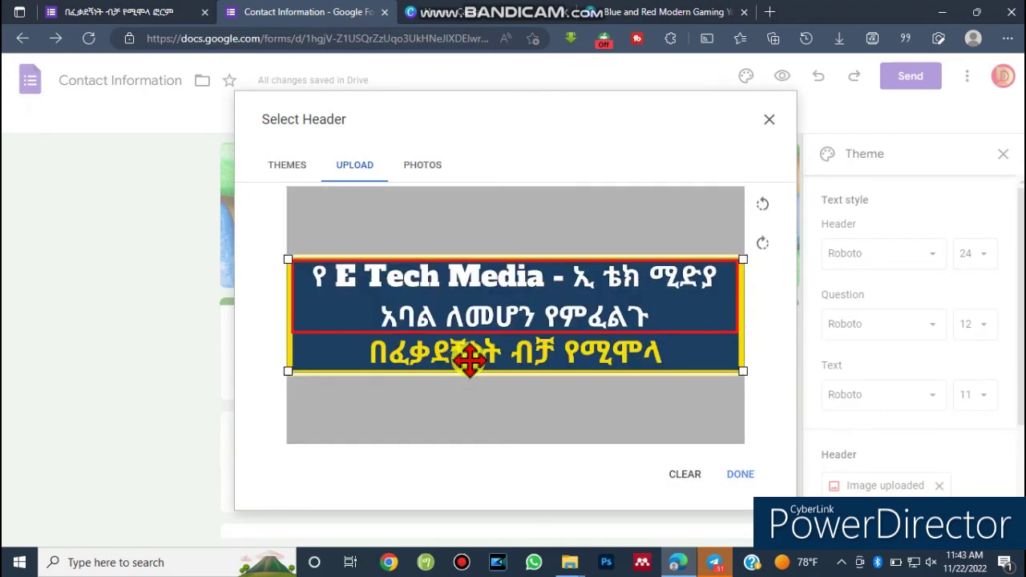
click(746, 479)
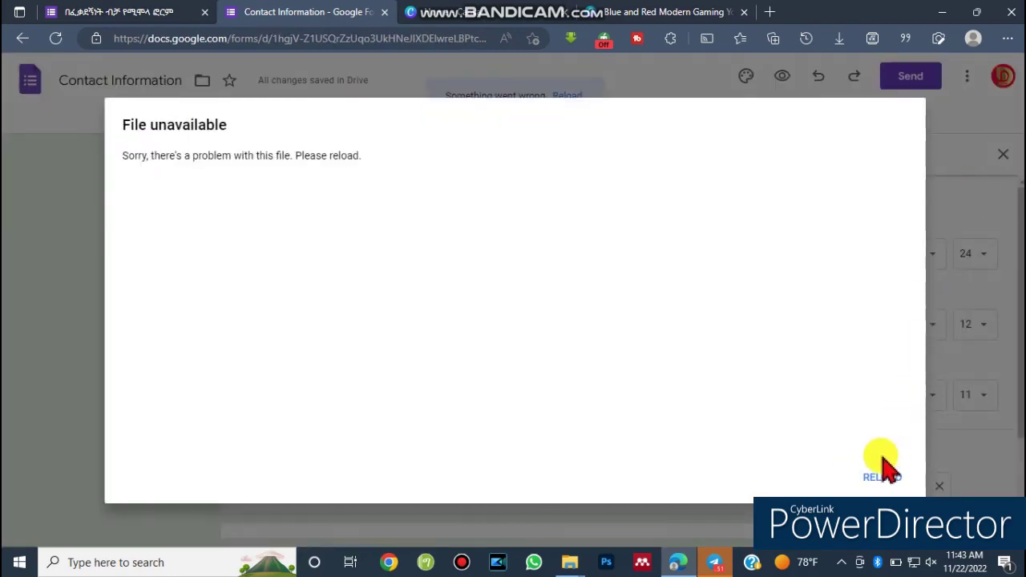
Reload the editor after the file error and close the extra live-form tab.
click(882, 479)
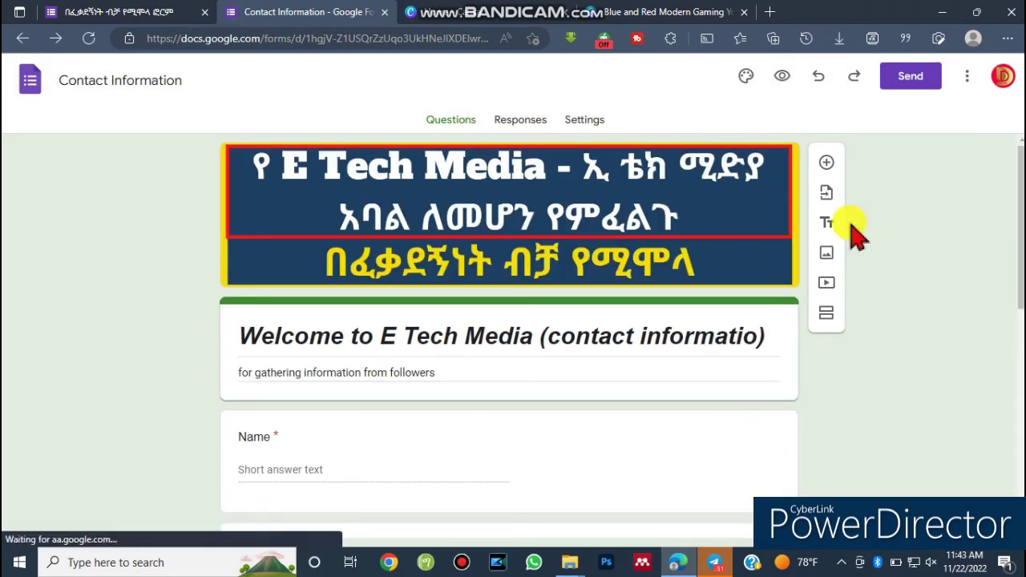
scroll(513, 333, down, 3)
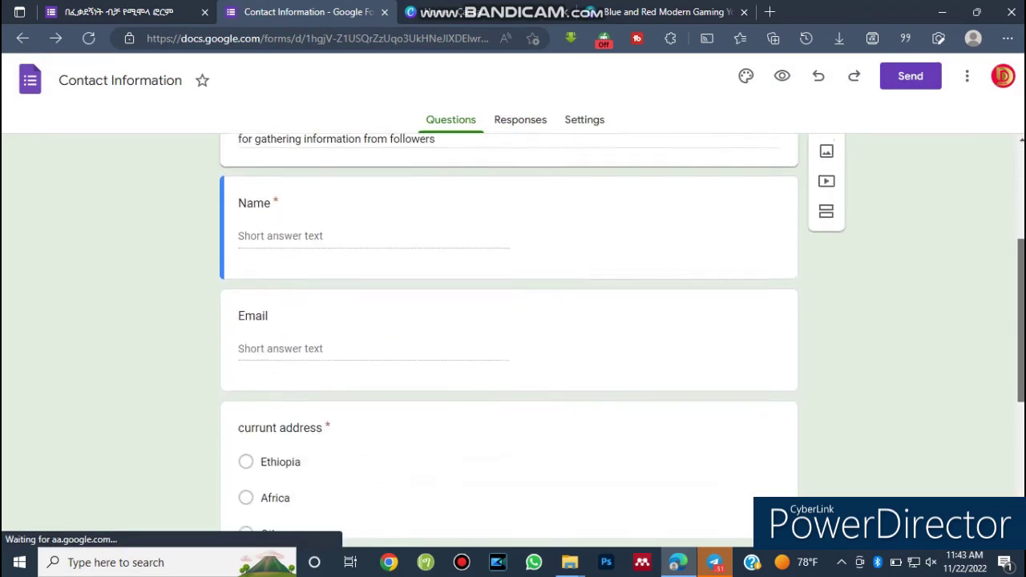
click(360, 257)
scroll(512, 333, up, 2)
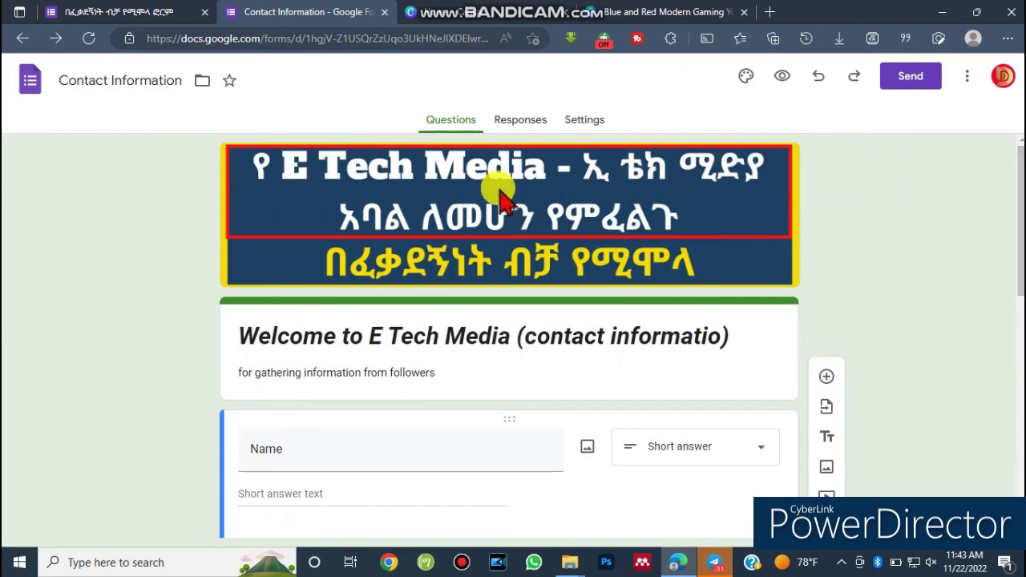
click(205, 13)
click(205, 13)
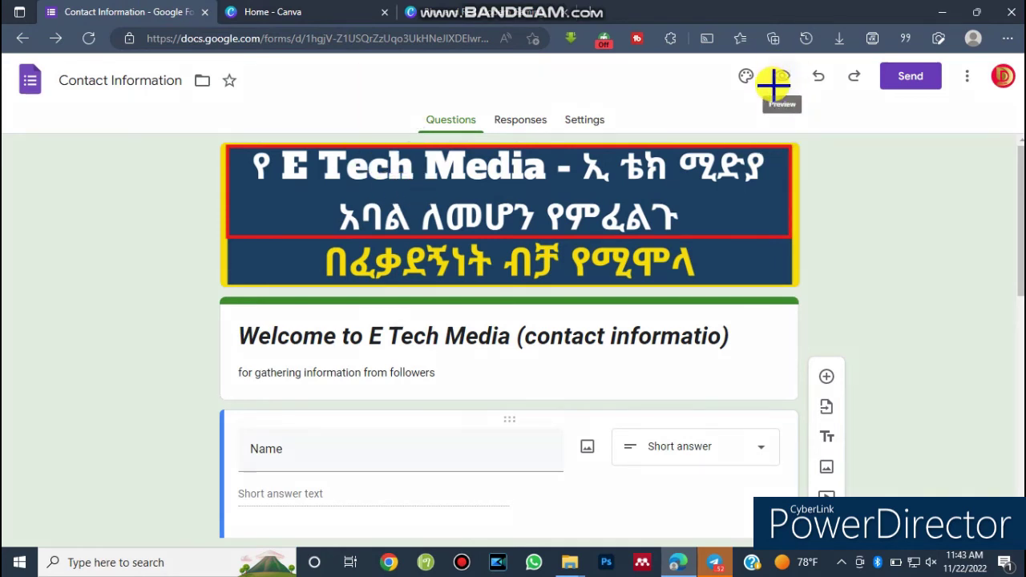
key(ctrl+shift+d)
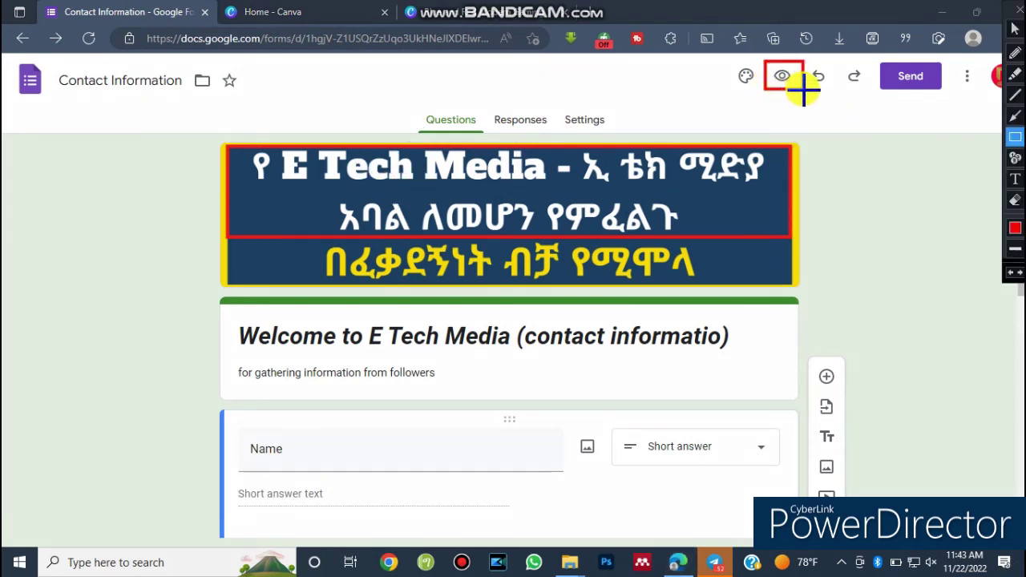
Preview the Welcome to E Tech Media form in a new tab and select its web address.
key(ctrl+shift+d)
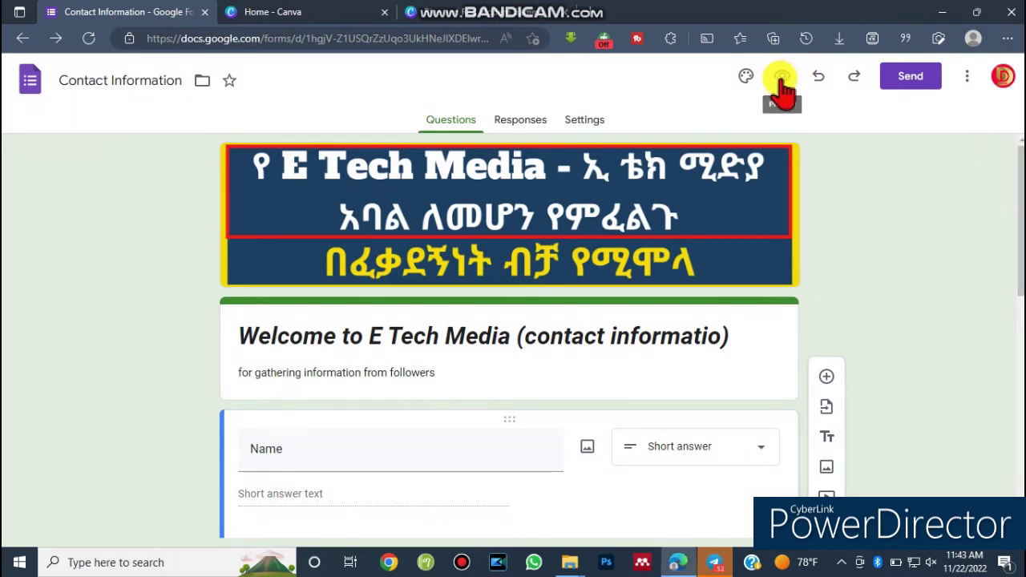
click(782, 77)
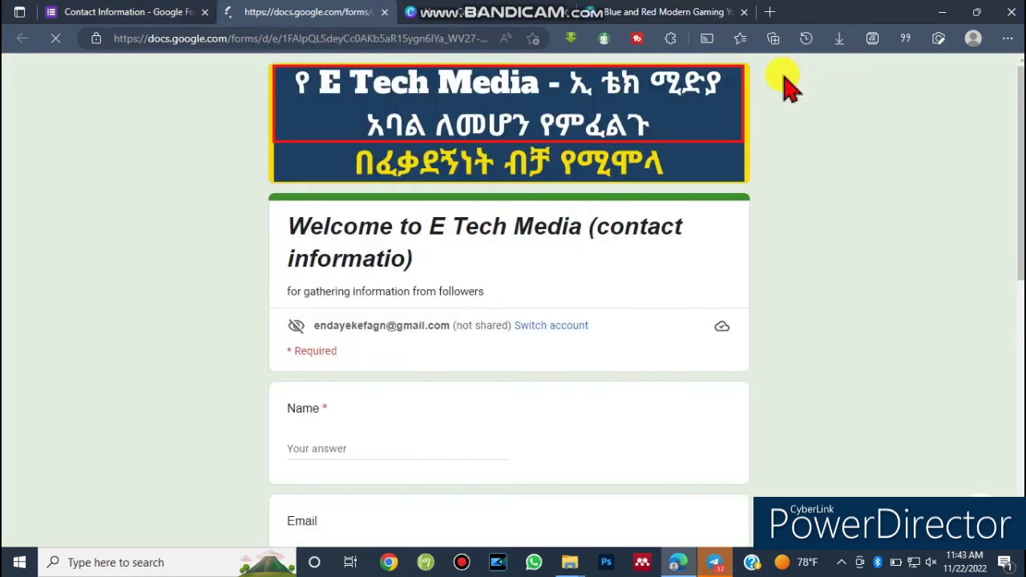
scroll(959, 160, down, 3)
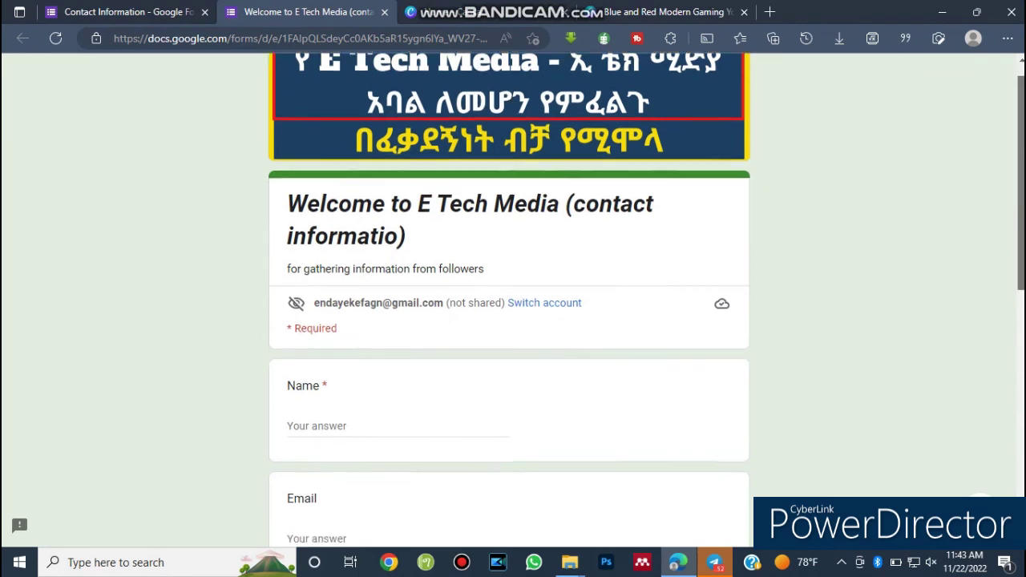
scroll(509, 305, down, 1)
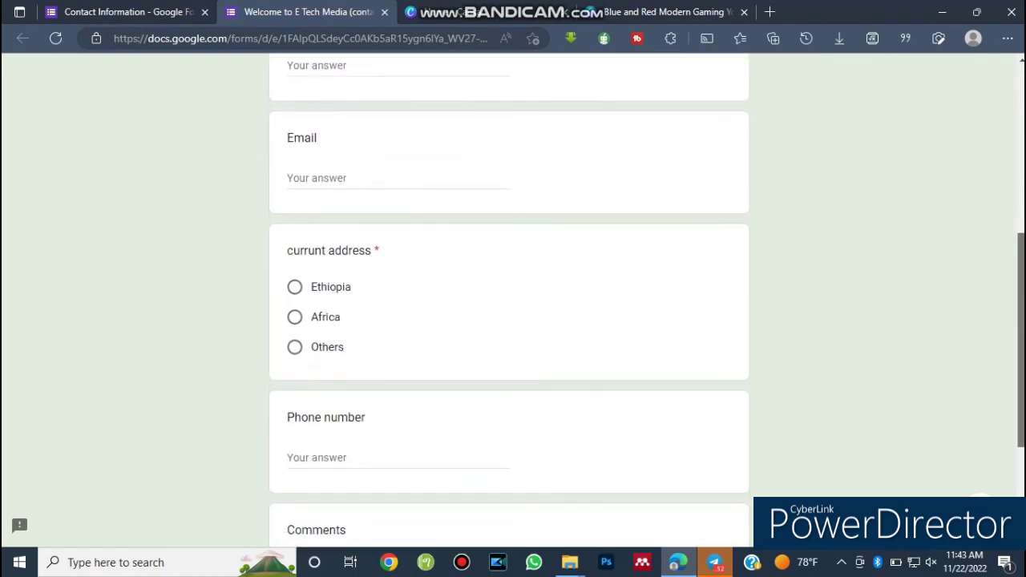
scroll(509, 305, down, 2)
scroll(509, 304, up, 4)
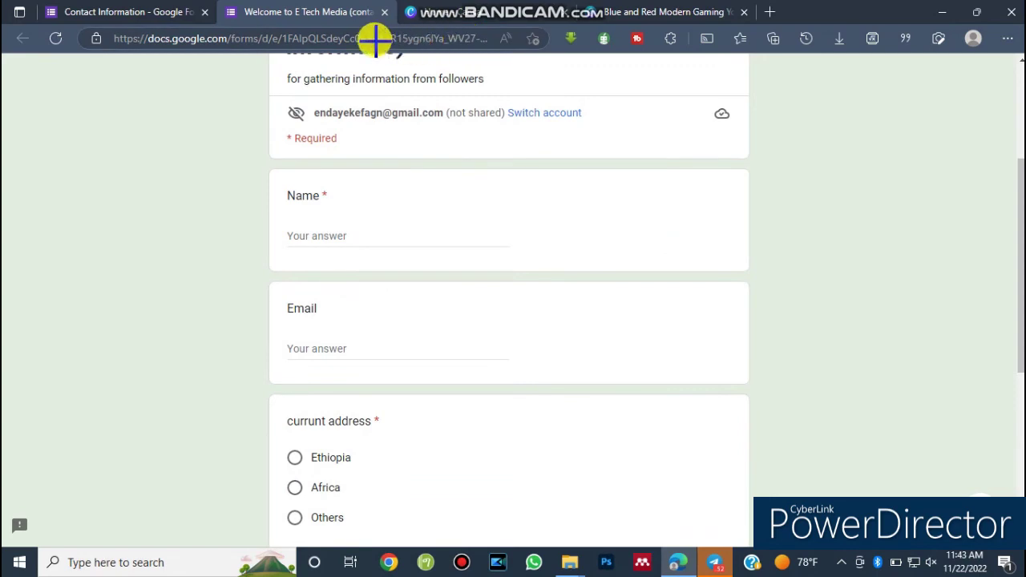
key(ctrl+shift+d)
mouse_move(107, 32)
mouse_down()
mouse_move(141, 63)
mouse_move(488, 56)
mouse_up()
key(ctrl+shift+d)
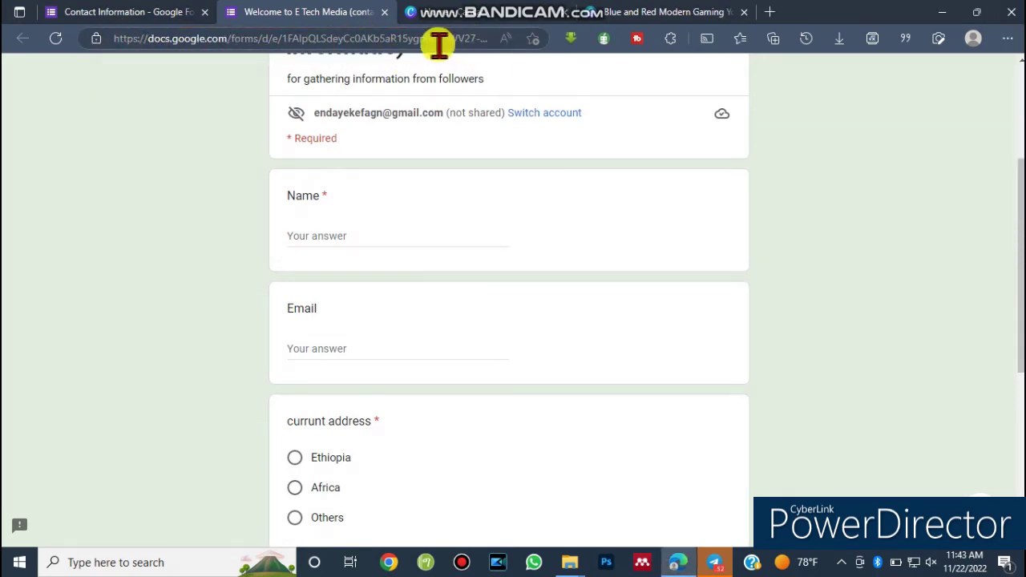
click(411, 38)
Copy the respondent page's URL from the address bar and switch to Telegram.
right_click(418, 39)
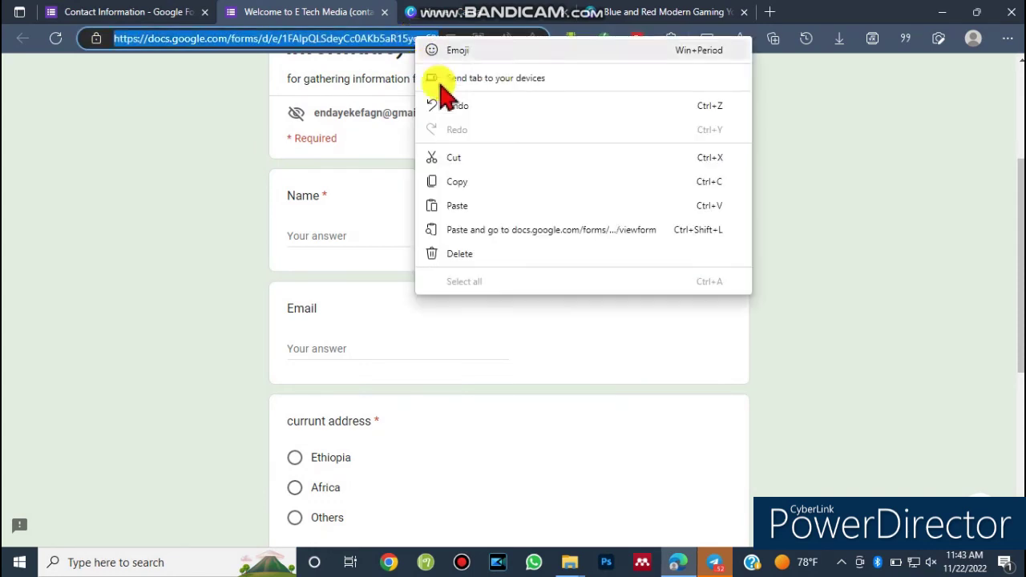
click(461, 182)
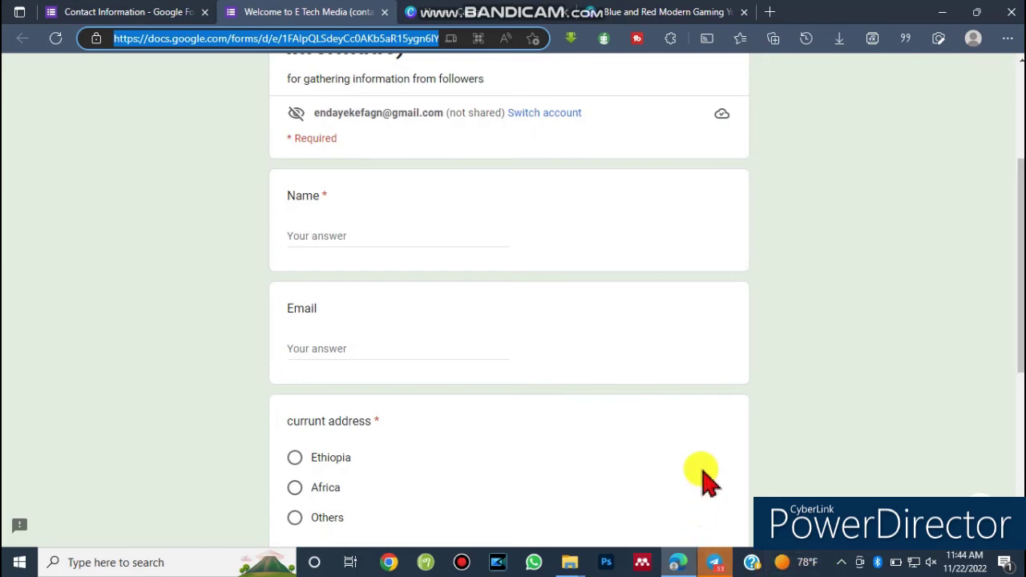
click(714, 564)
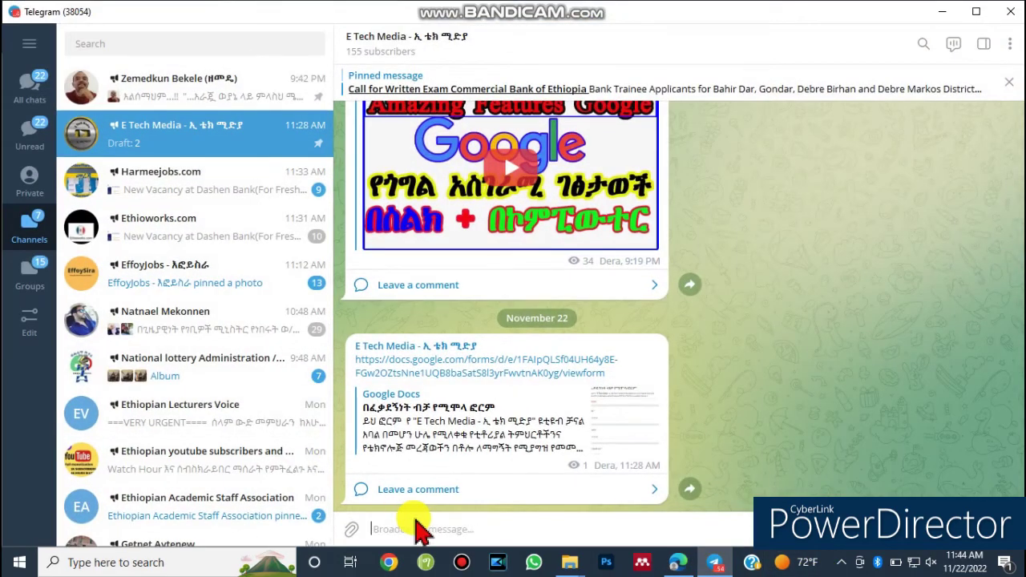
Paste the copied form link into the E Tech Media channel's message box and send it.
key(ctrl+shift+d)
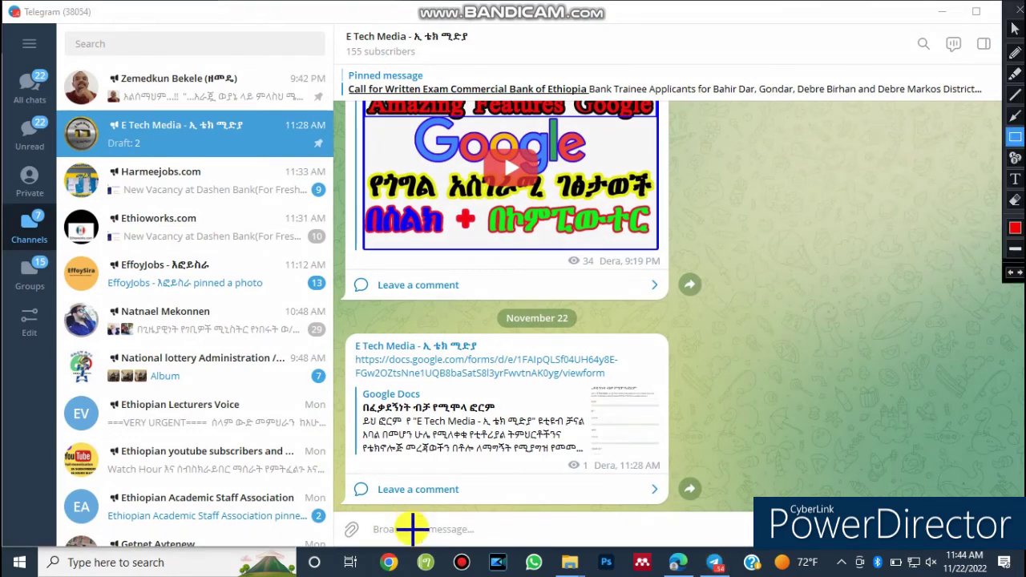
key(ctrl+shift+d)
key(ctrl+v)
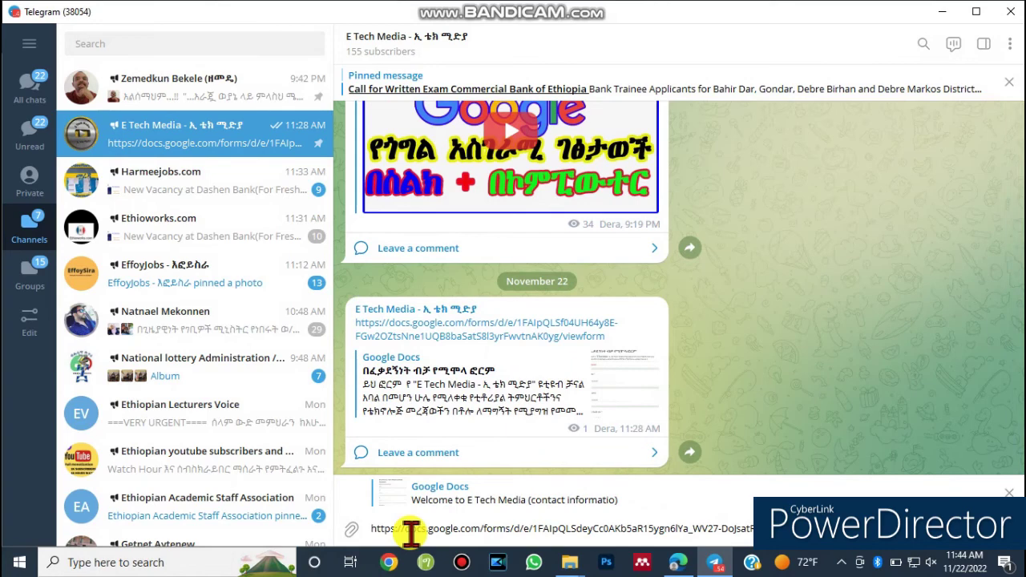
key(Return)
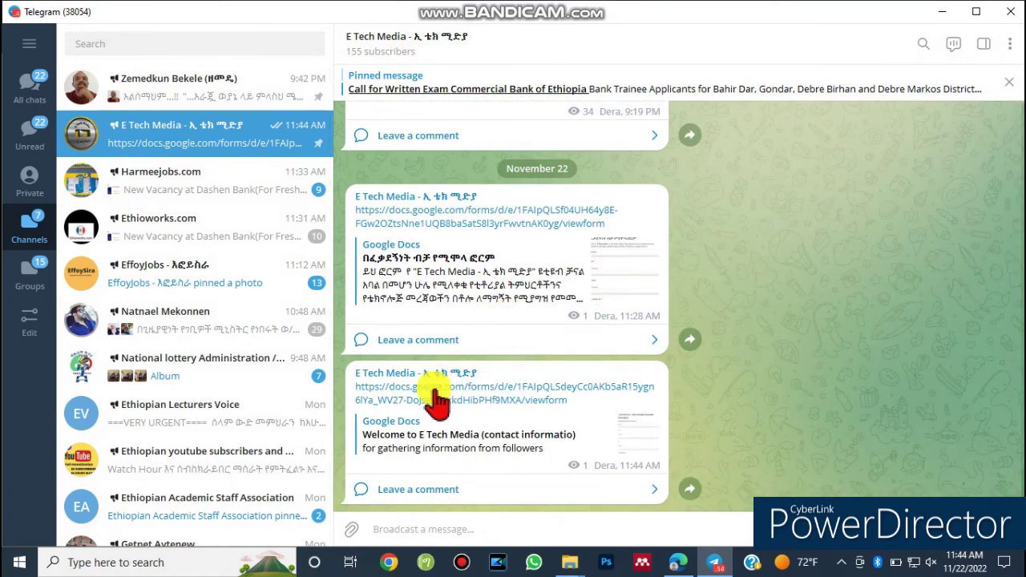
Open the posted form link and enter a test name, a Gmail address and Ethiopia as address.
click(449, 393)
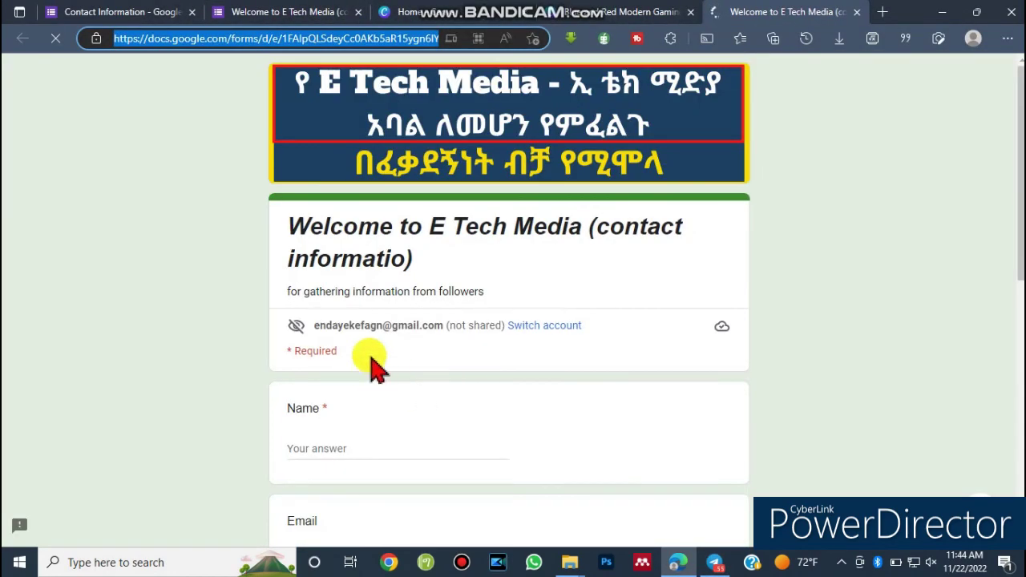
scroll(550, 286, down, 1)
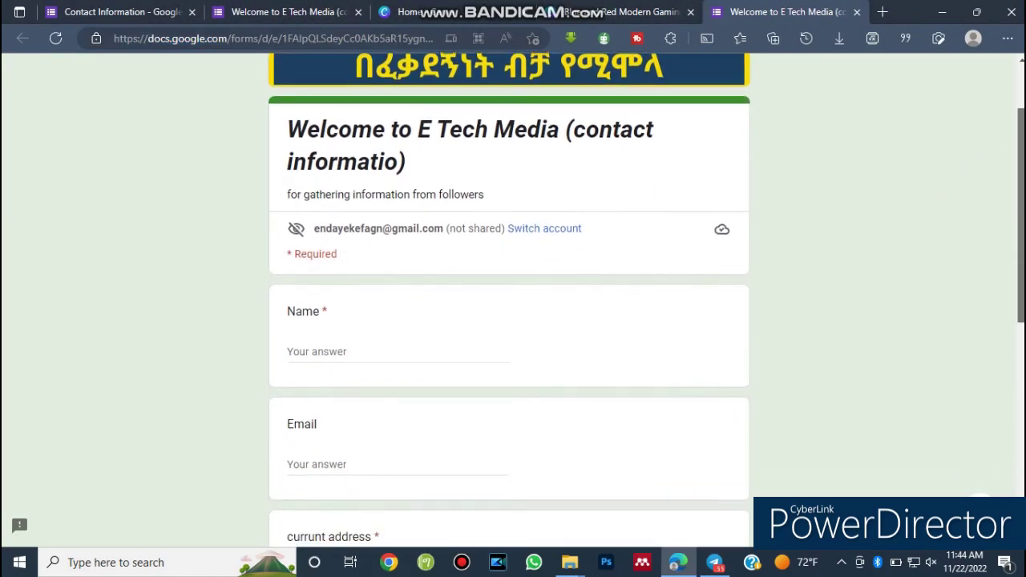
click(327, 350)
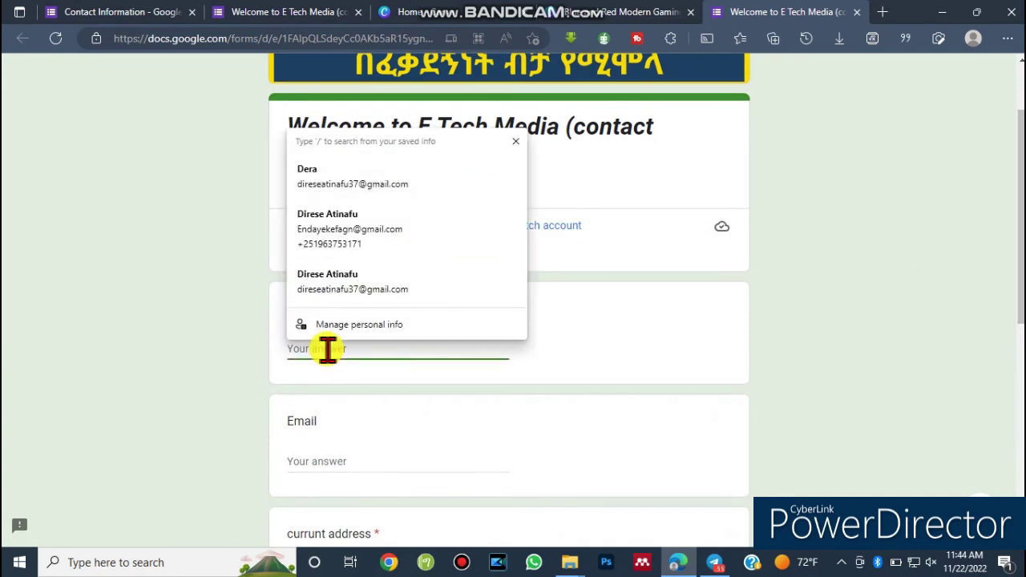
text(abebe)
click(318, 463)
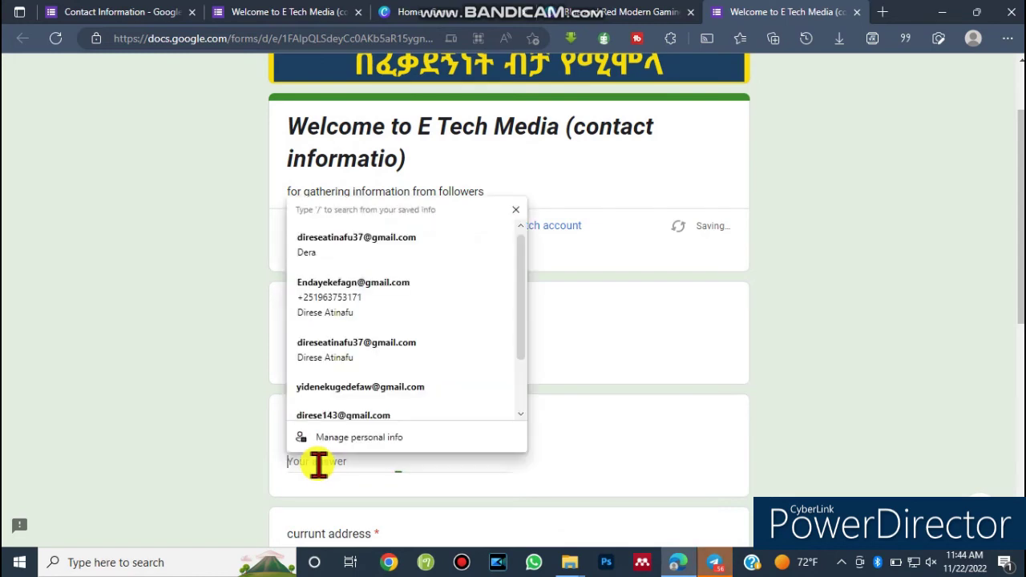
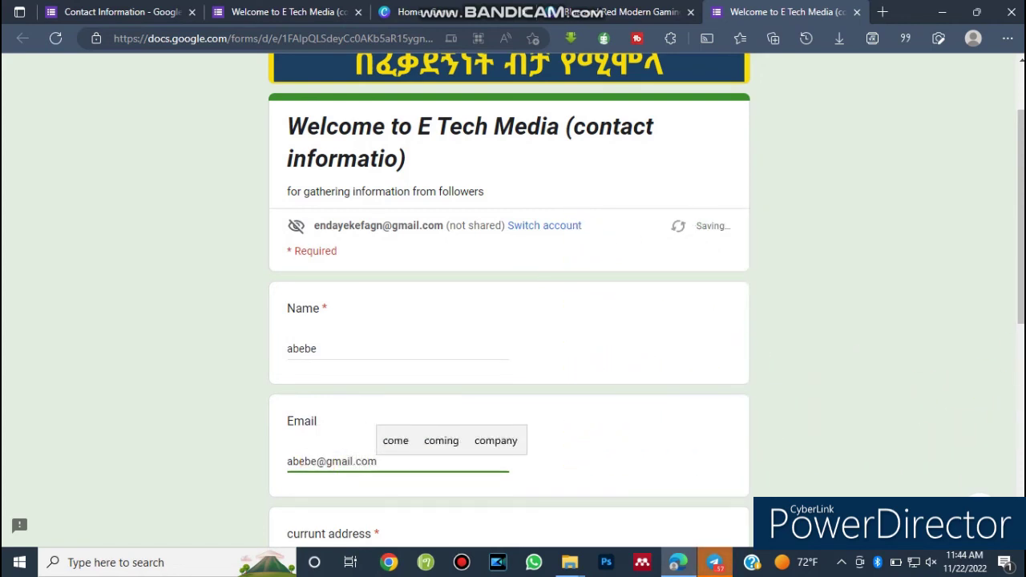
scroll(417, 318, down, 3)
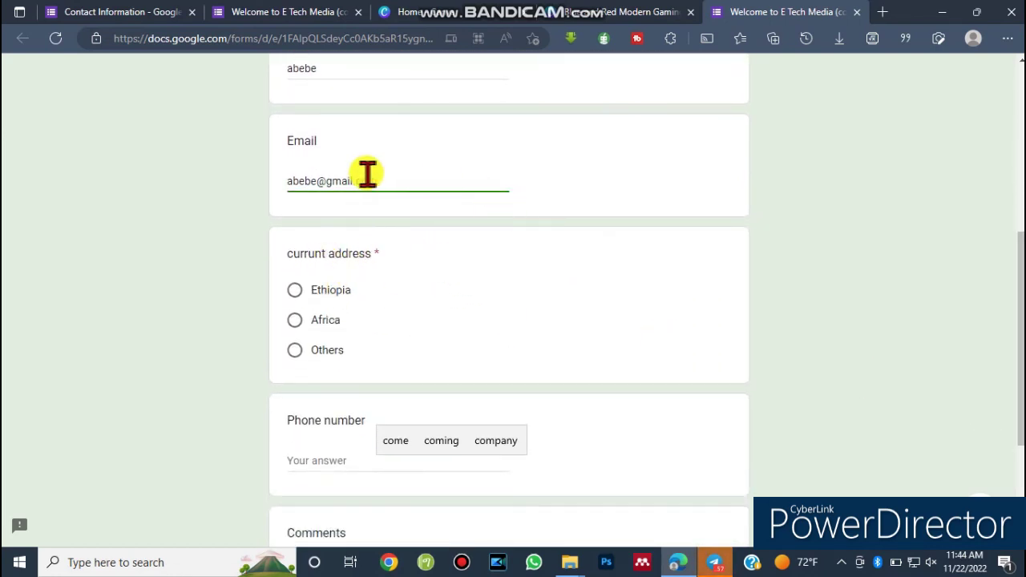
drag(383, 178, 272, 186)
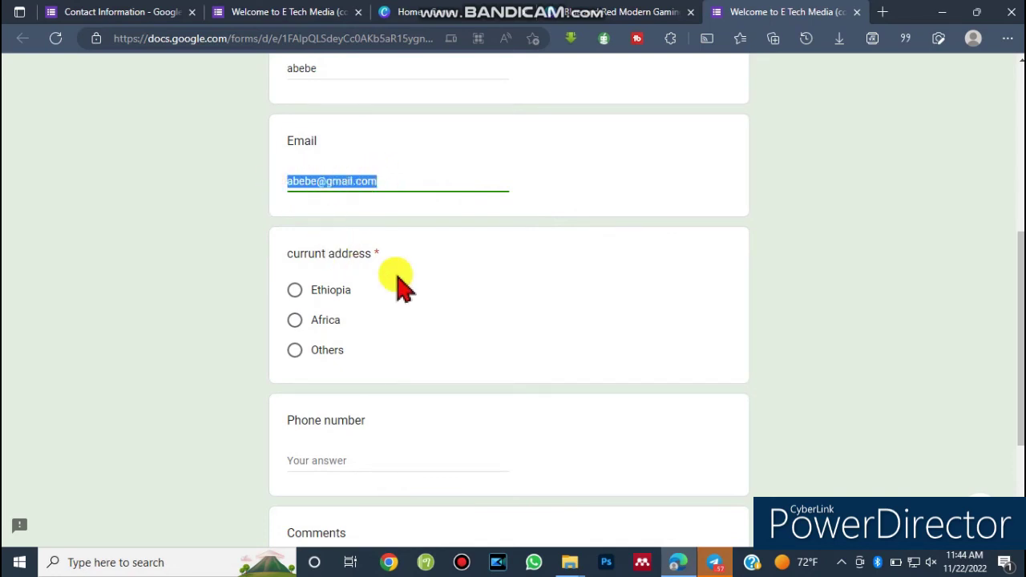
click(451, 270)
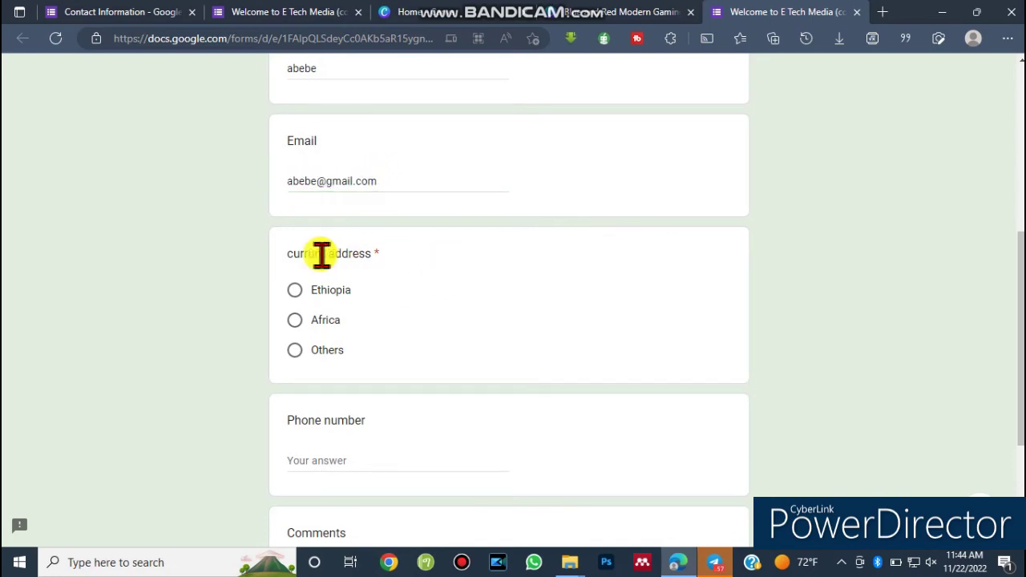
click(295, 292)
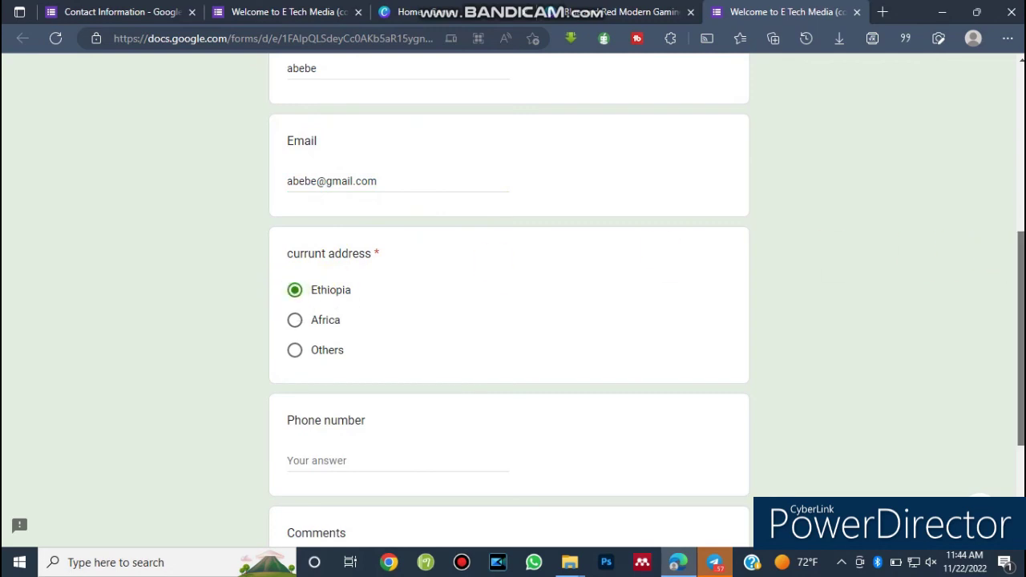
scroll(433, 280, down, 2)
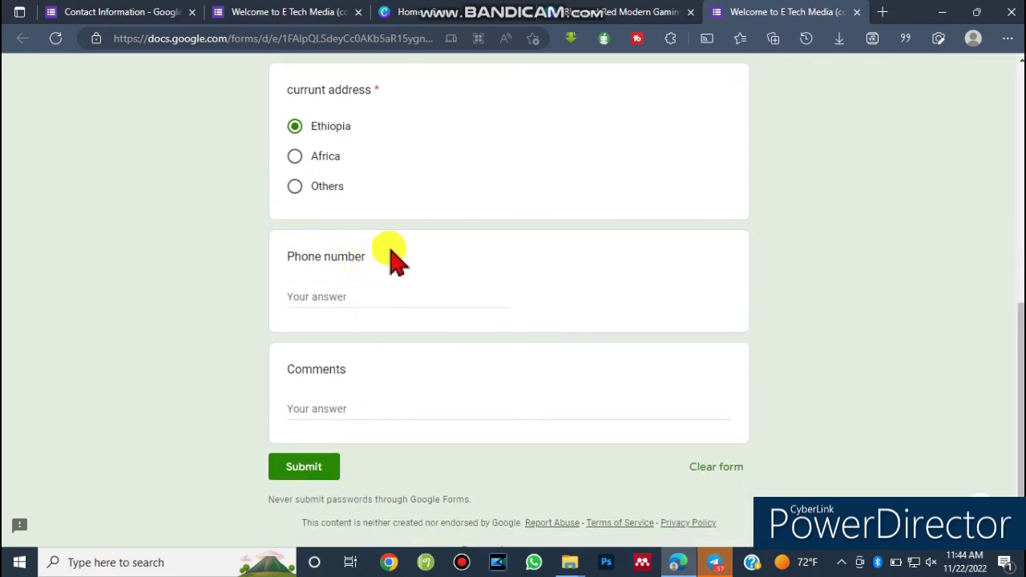
Enter a phone number and the comment 'greate job', then submit the test response.
click(355, 292)
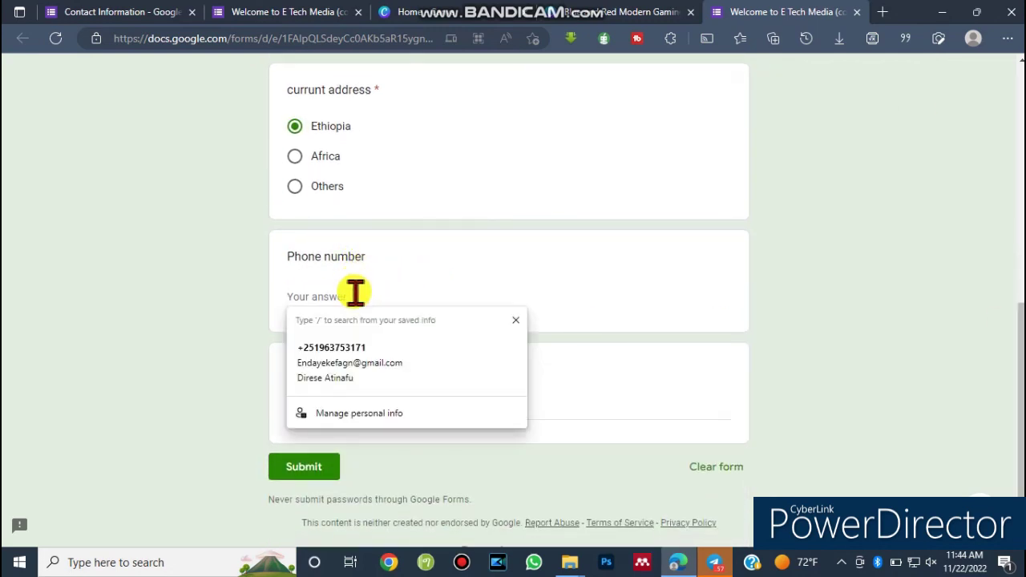
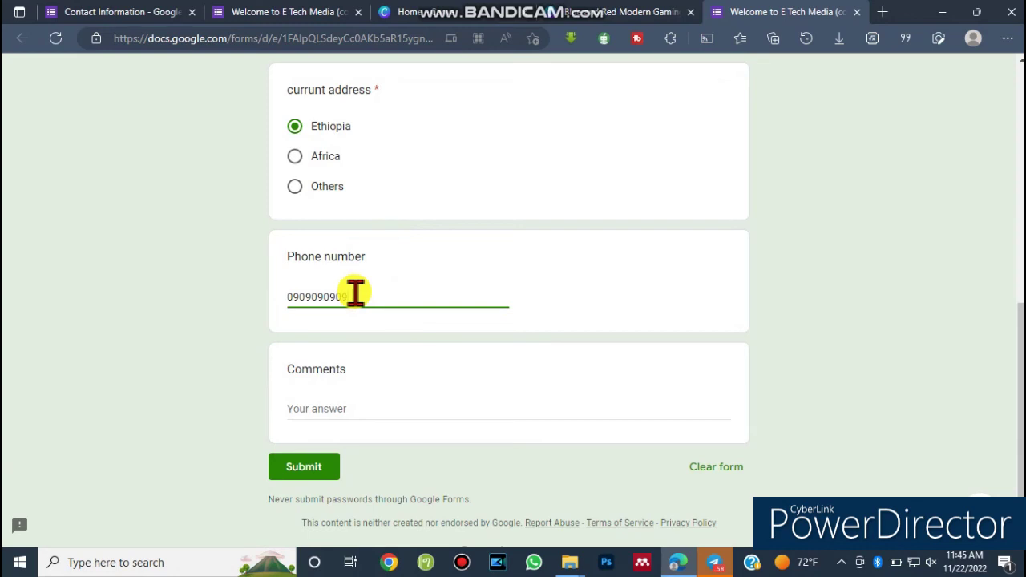
click(332, 414)
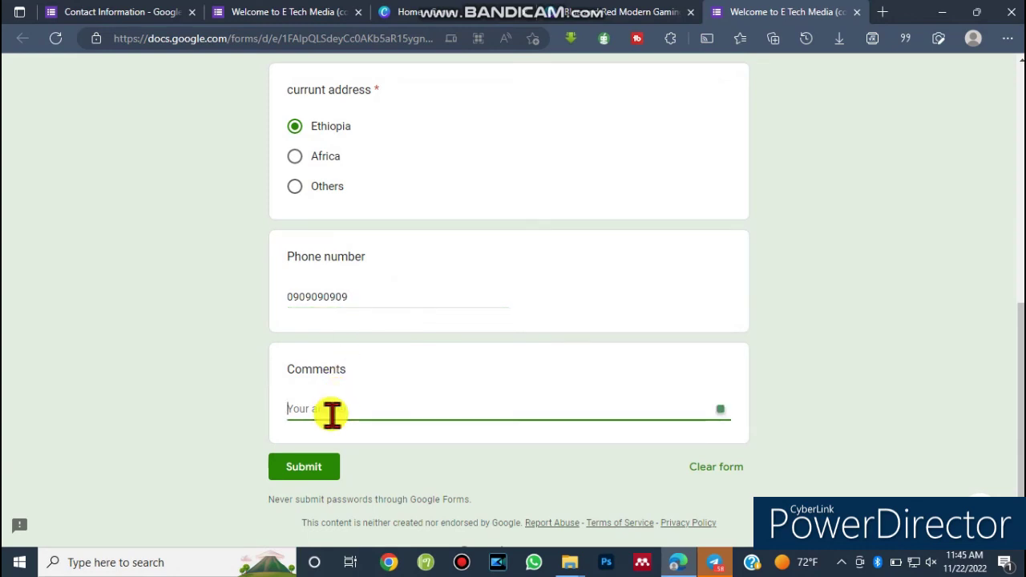
text(greate)
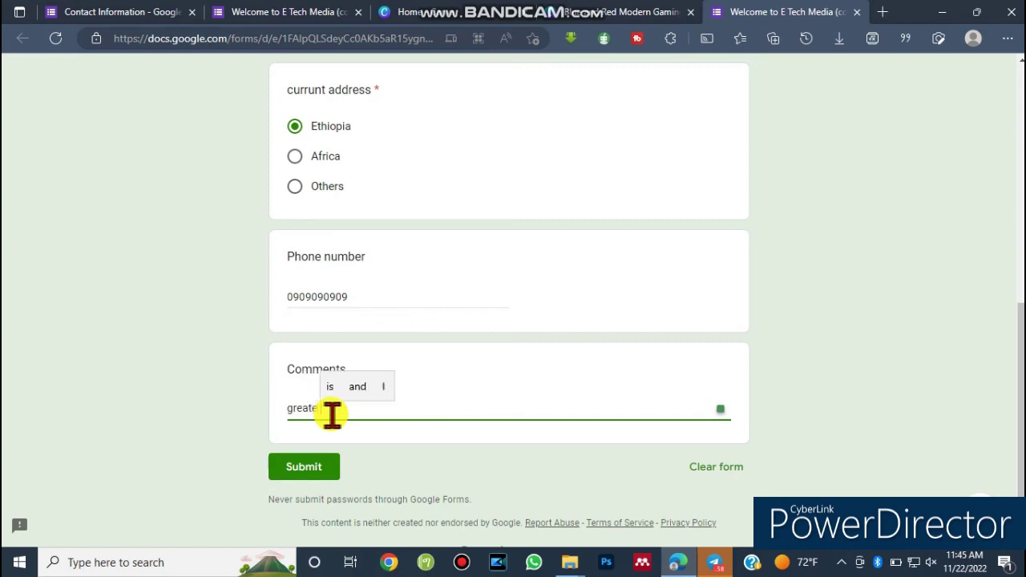
text( j)
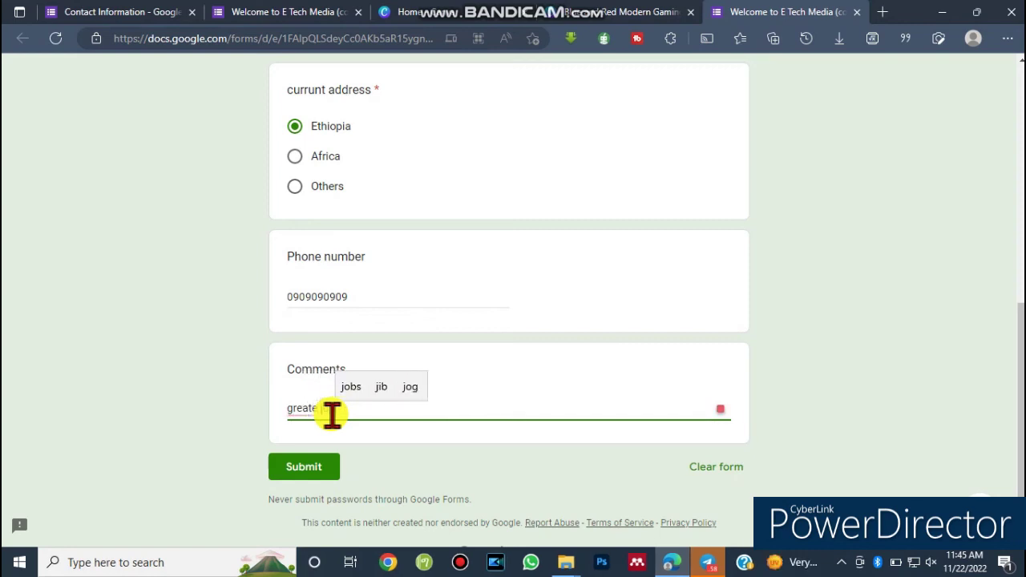
text(ob)
click(304, 477)
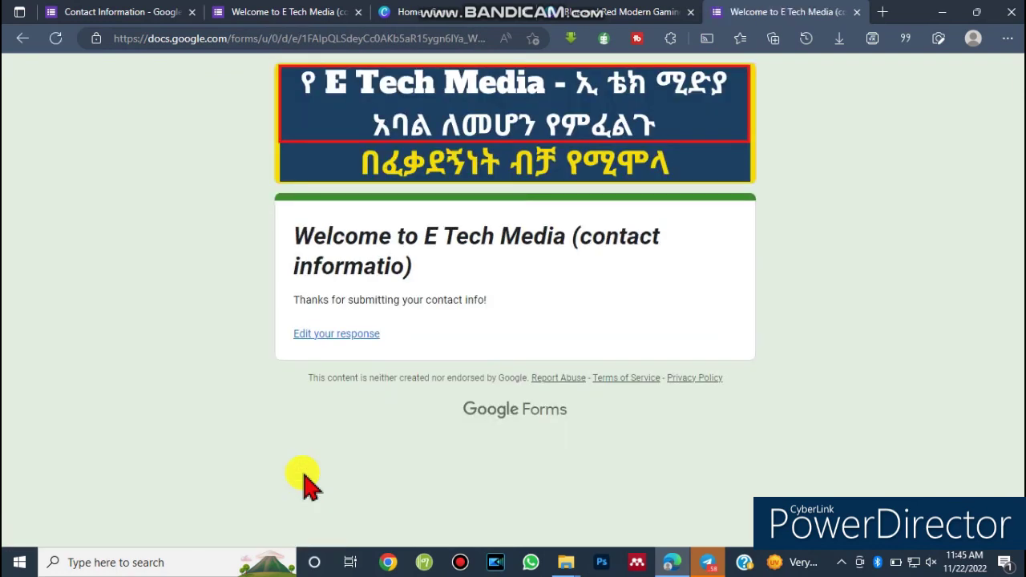
click(289, 12)
Go back to the Contact Information editor tab and bring up its Responses view.
scroll(1015, 252, up, 3)
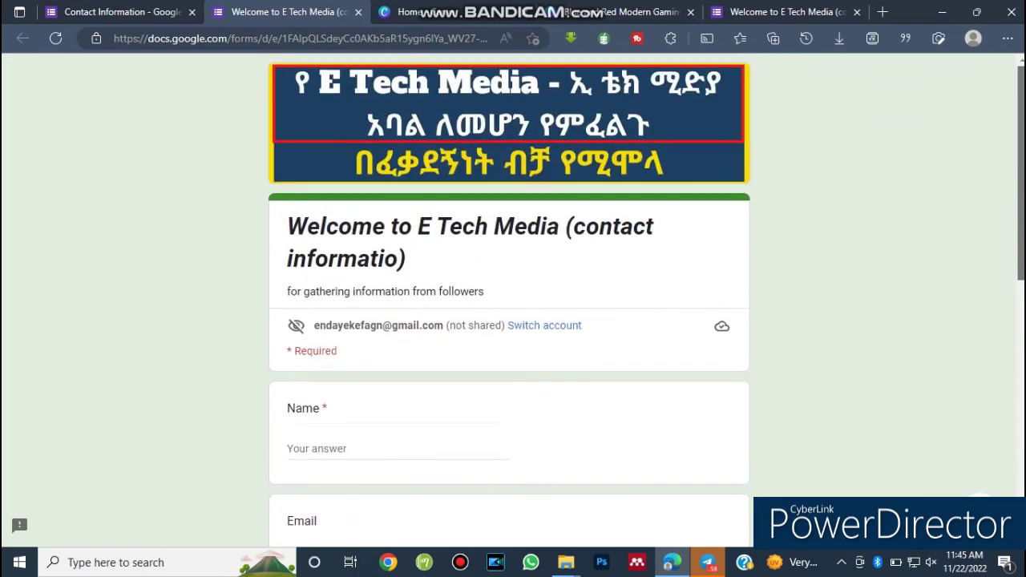
click(96, 13)
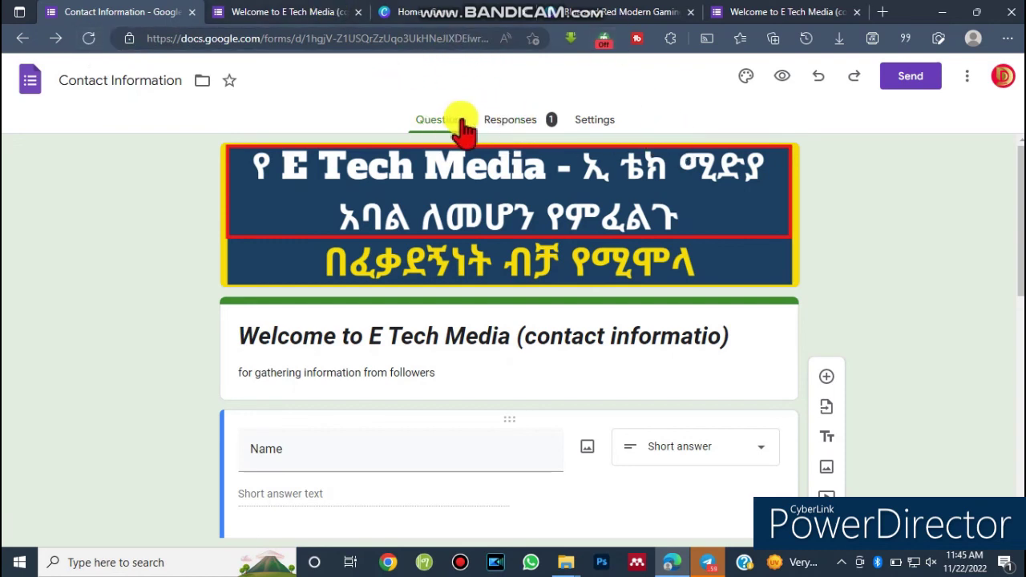
key(ctrl+alt+d)
mouse_move(388, 99)
mouse_down()
mouse_move(512, 160)
mouse_move(677, 136)
mouse_up()
key(ctrl+alt+d)
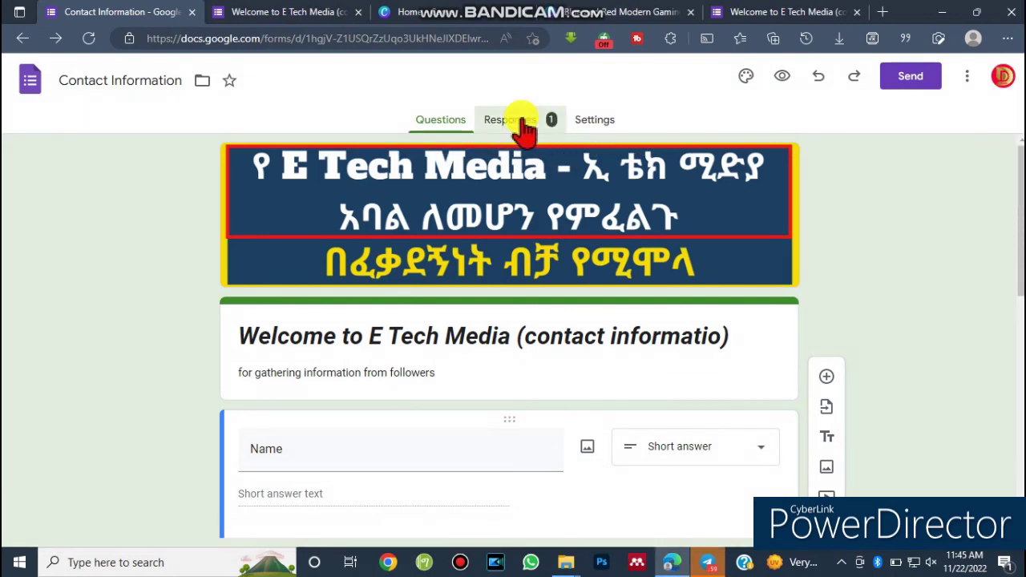
click(521, 125)
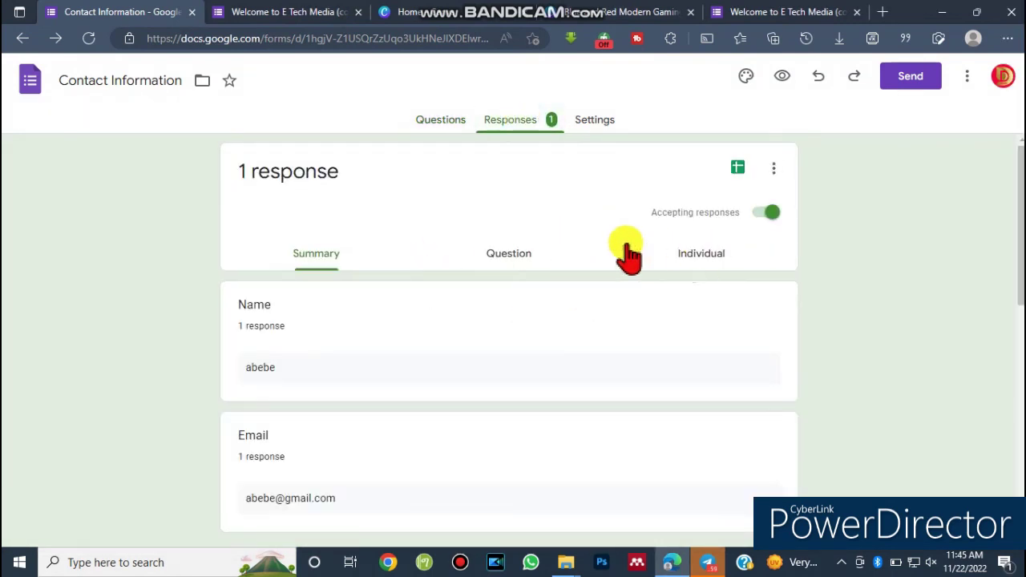
Scroll through the single-response summary, then choose to link responses to a spreadsheet.
scroll(977, 274, down, 1)
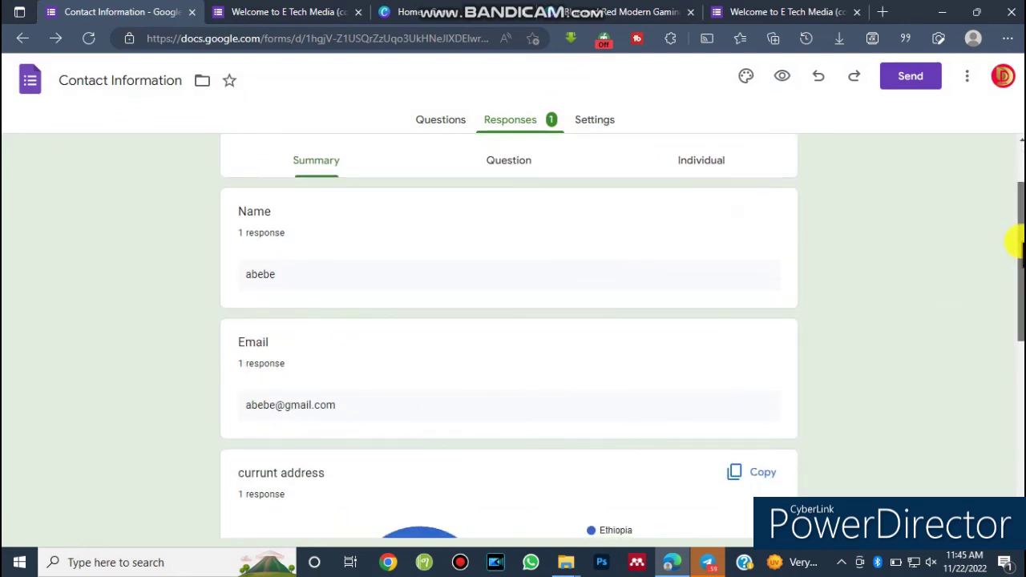
scroll(1013, 240, down, 3)
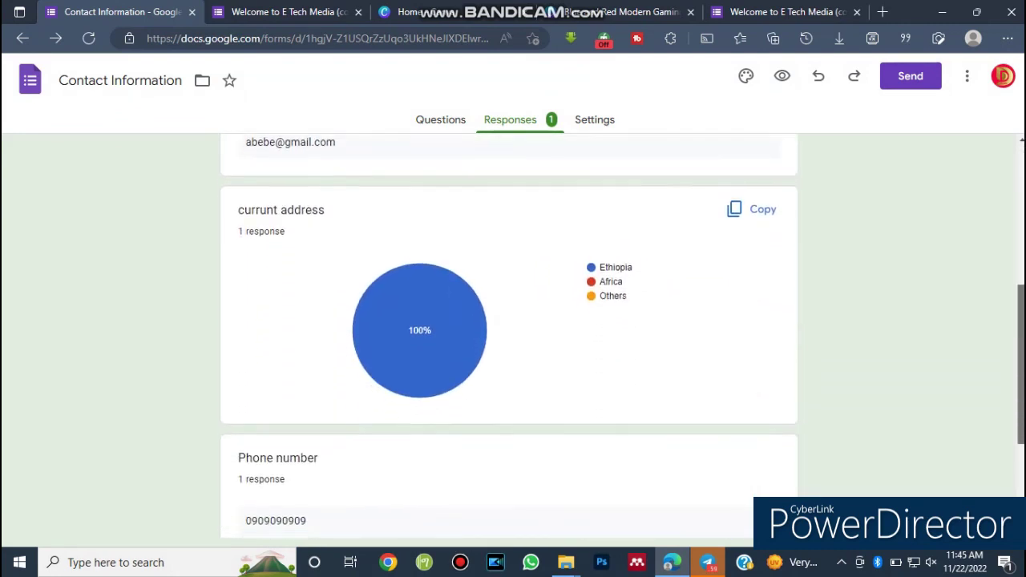
scroll(509, 337, down, 2)
scroll(509, 337, down, 1)
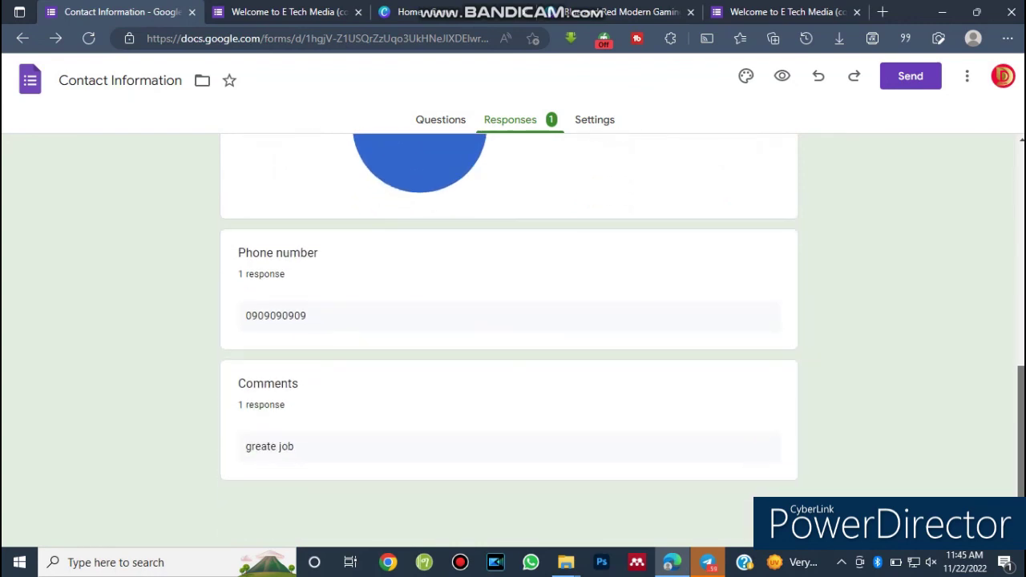
scroll(1014, 148, up, 10)
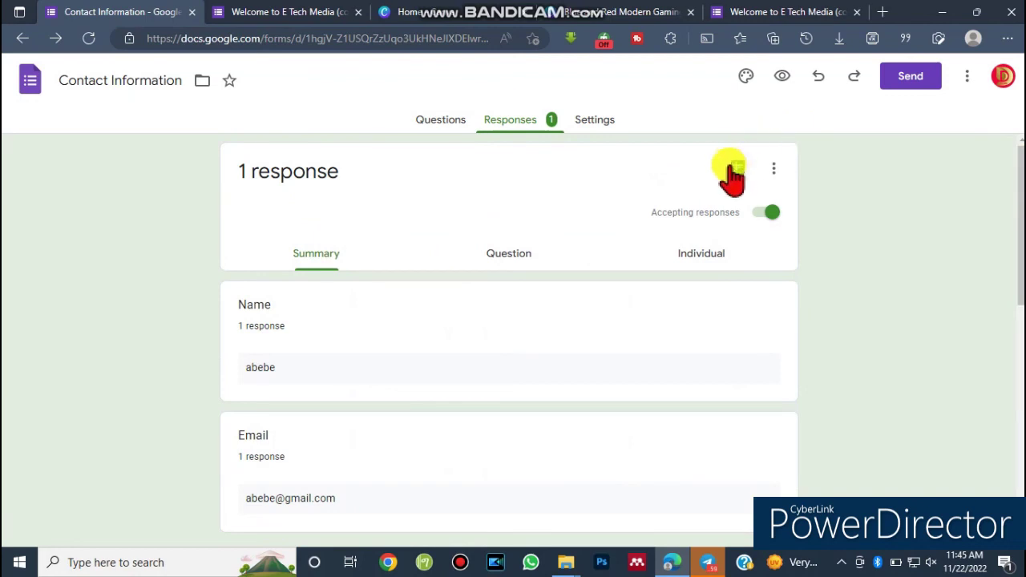
key(ctrl+alt+d)
drag(705, 149, 763, 183)
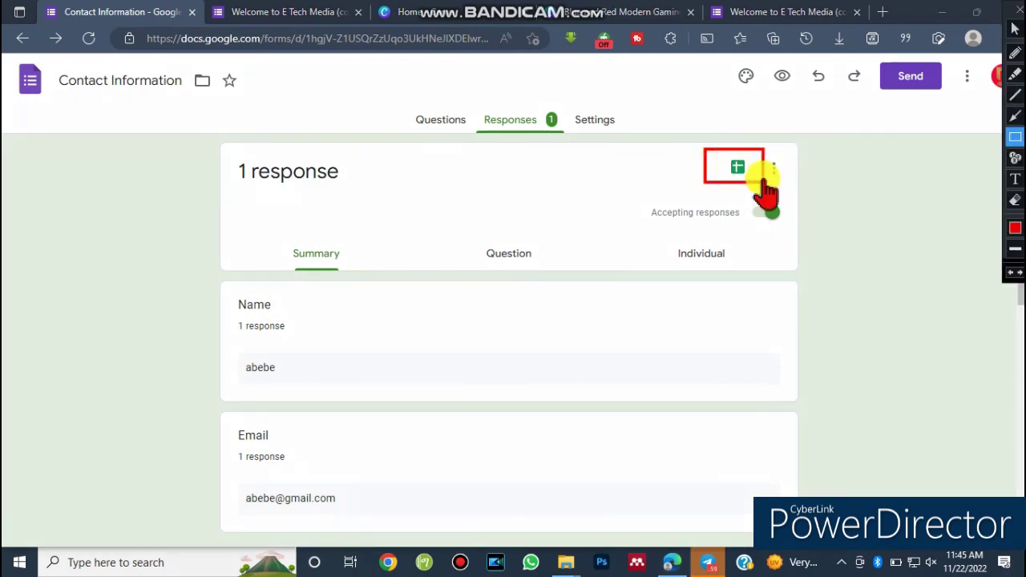
key(ctrl+alt+d)
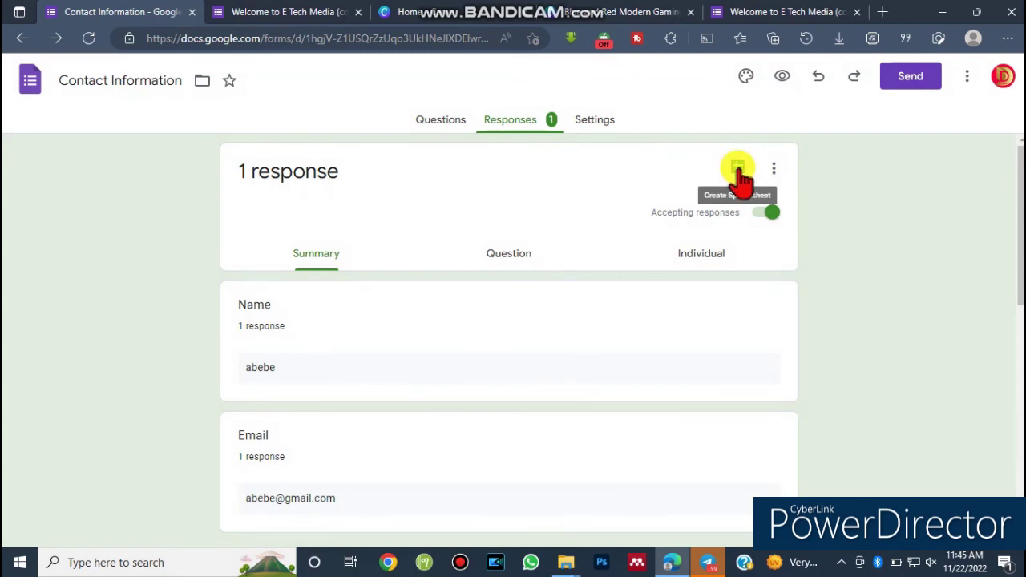
click(738, 170)
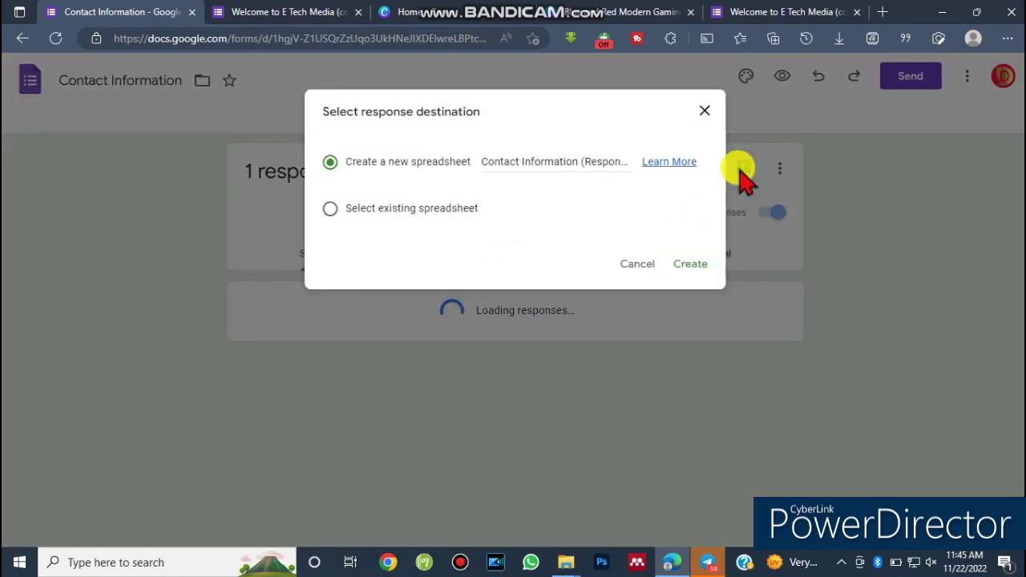
Create a new 'Contact Information (Responses)' spreadsheet as the response destination.
click(688, 266)
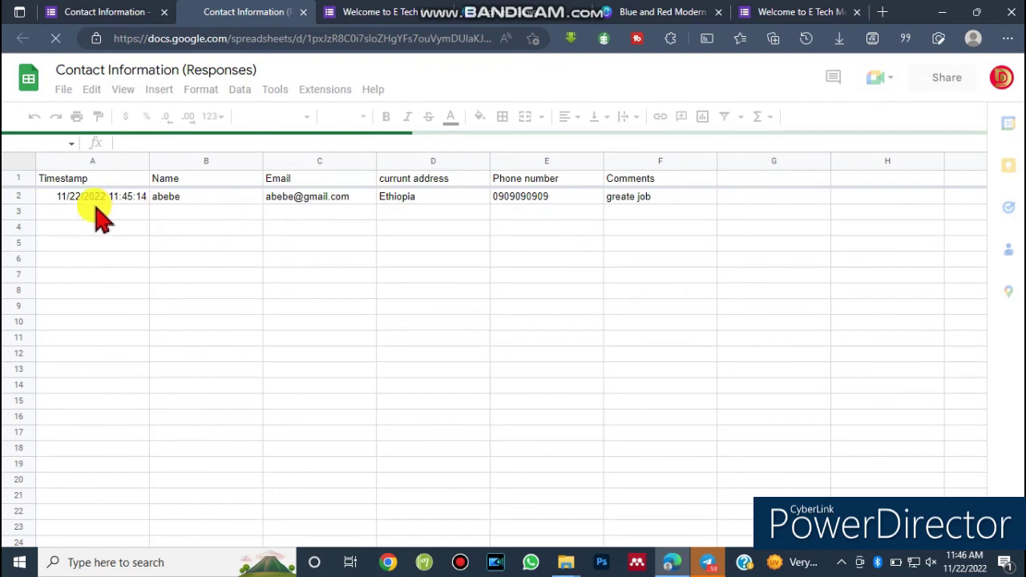
Select across the sheet to review the test response in row 2.
mouse_move(6, 154)
mouse_down()
mouse_move(424, 245)
mouse_move(816, 230)
mouse_up()
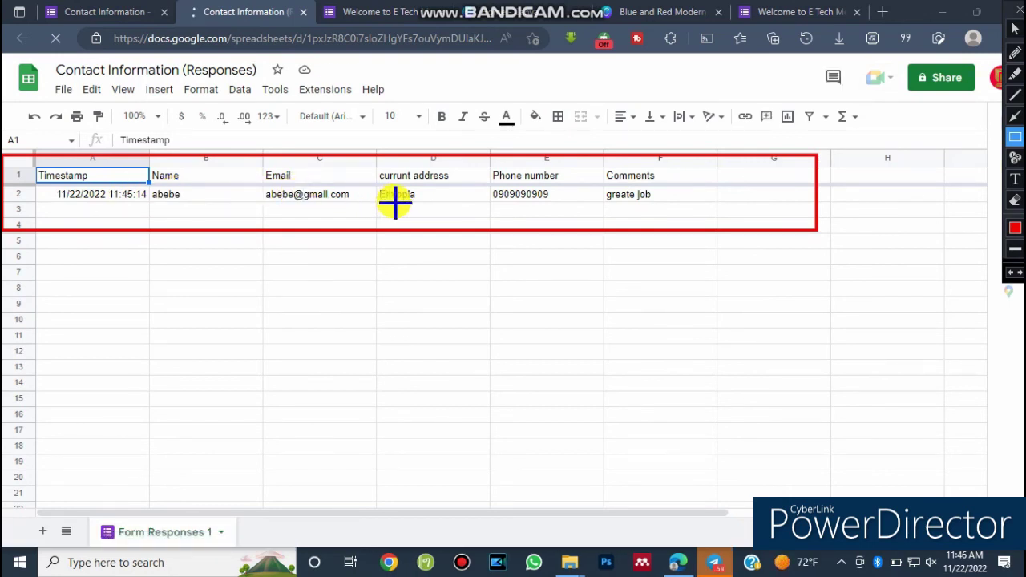
mouse_move(36, 148)
mouse_down()
mouse_move(34, 211)
mouse_move(132, 327)
mouse_move(304, 480)
mouse_move(636, 524)
mouse_move(754, 509)
mouse_move(844, 541)
mouse_move(836, 545)
mouse_up()
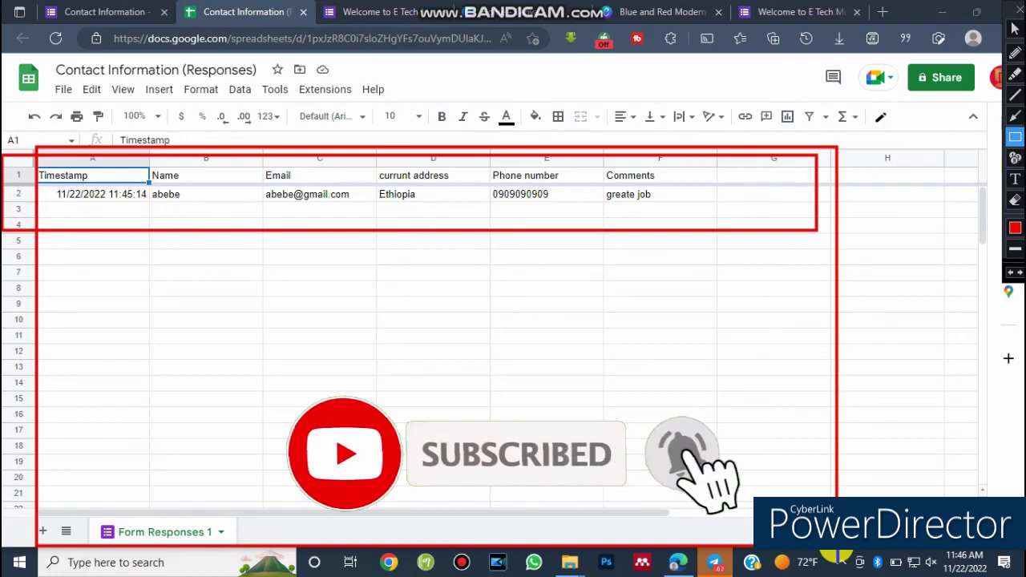
key(Escape)
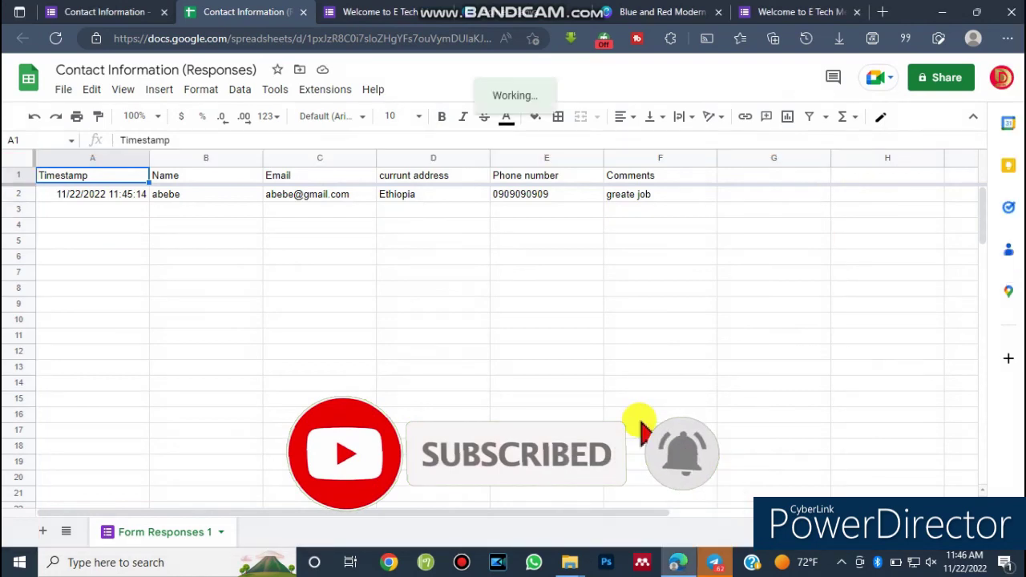
Minimise Telegram and refresh the Downloads folder showing the YouTube Channel Art file.
click(714, 561)
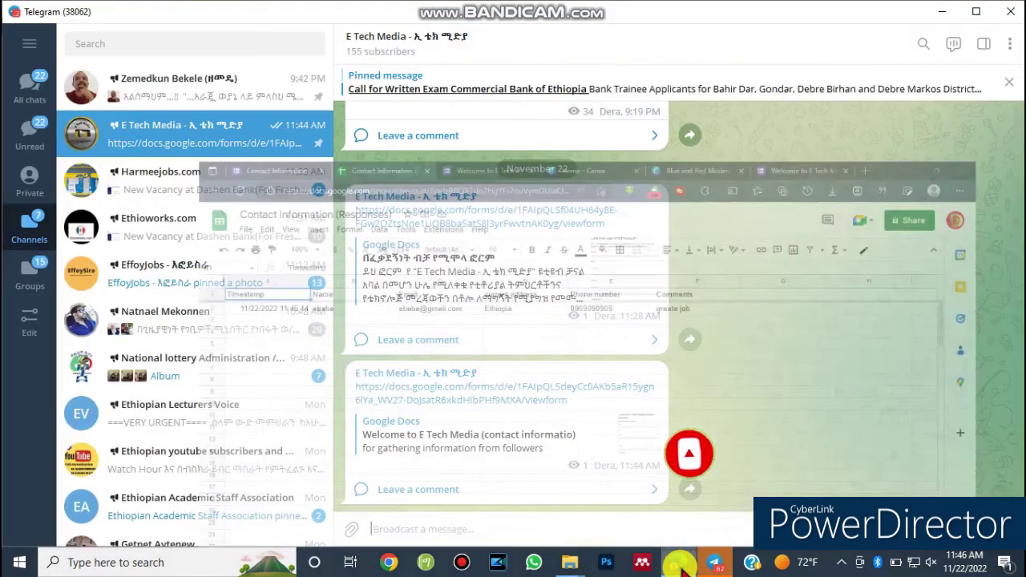
click(941, 11)
right_click(645, 215)
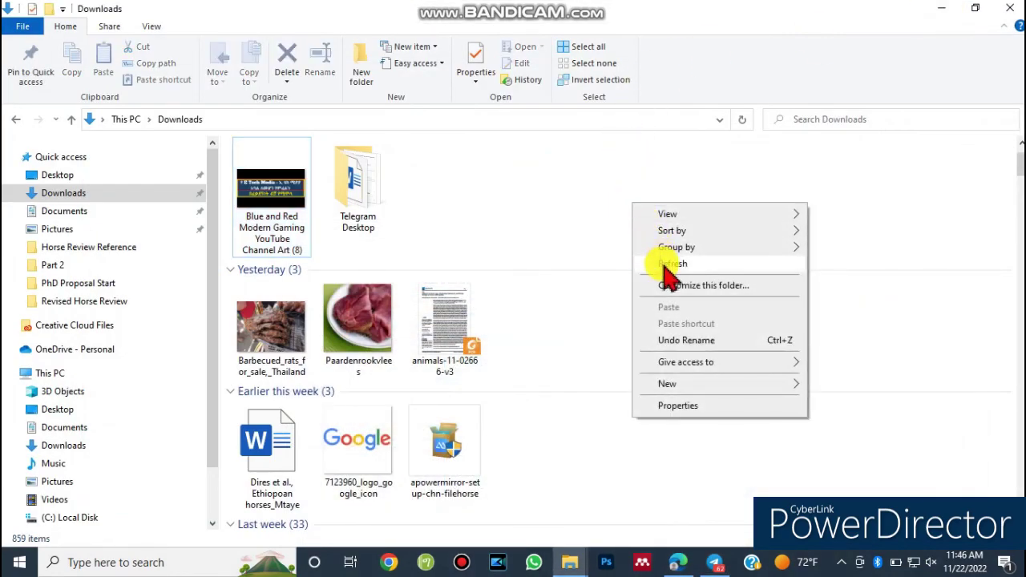
click(664, 265)
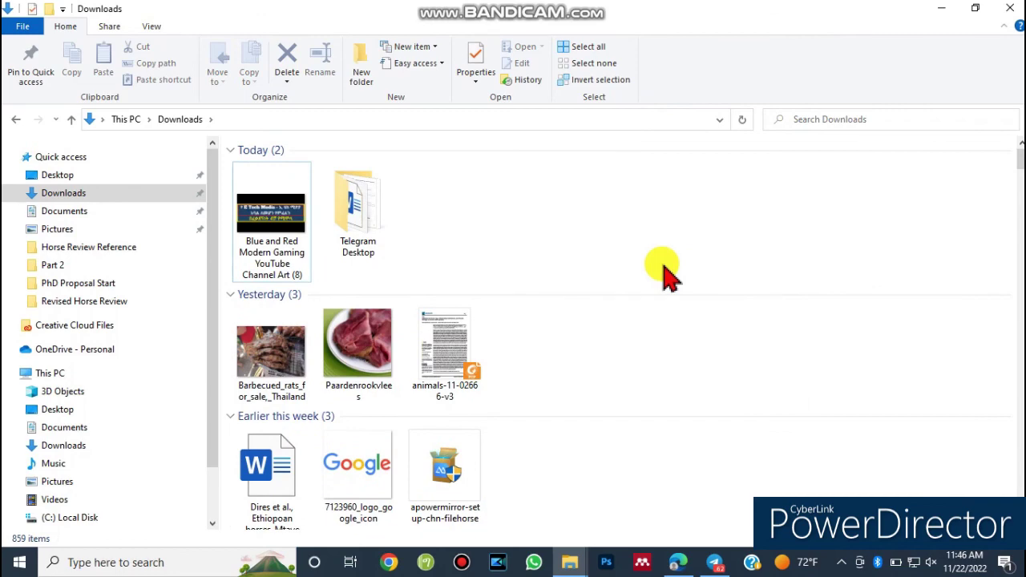